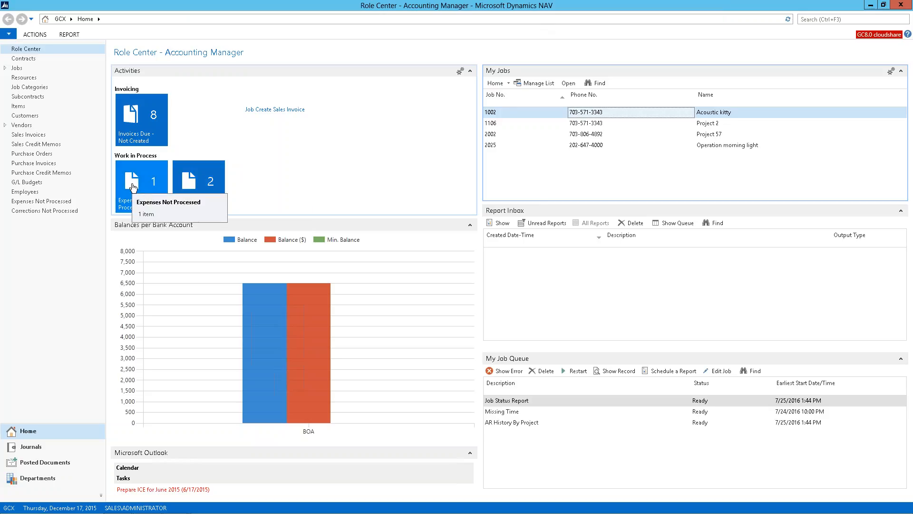
# Open the unprocessed Travel to California expense from the Role Center and review its approvers and approval status
pyautogui.click(132, 187)
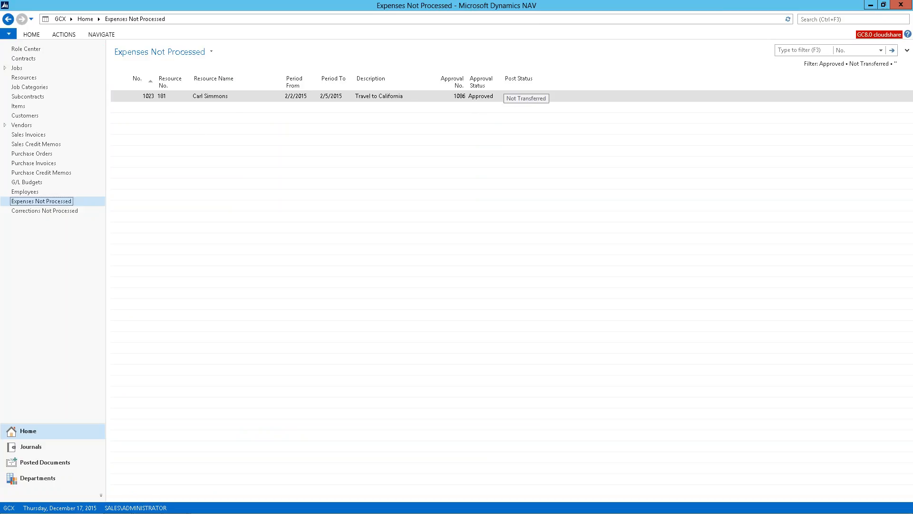
pyautogui.doubleClick(373, 98)
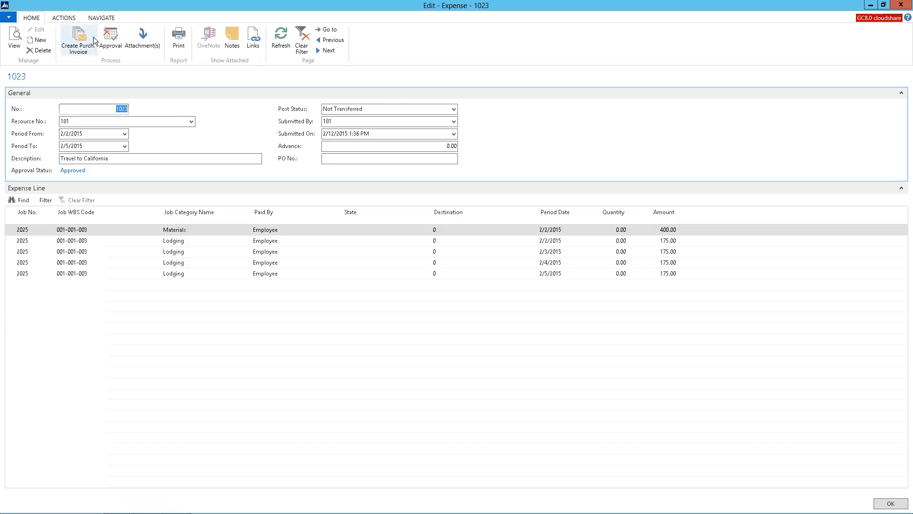
pyautogui.click(103, 41)
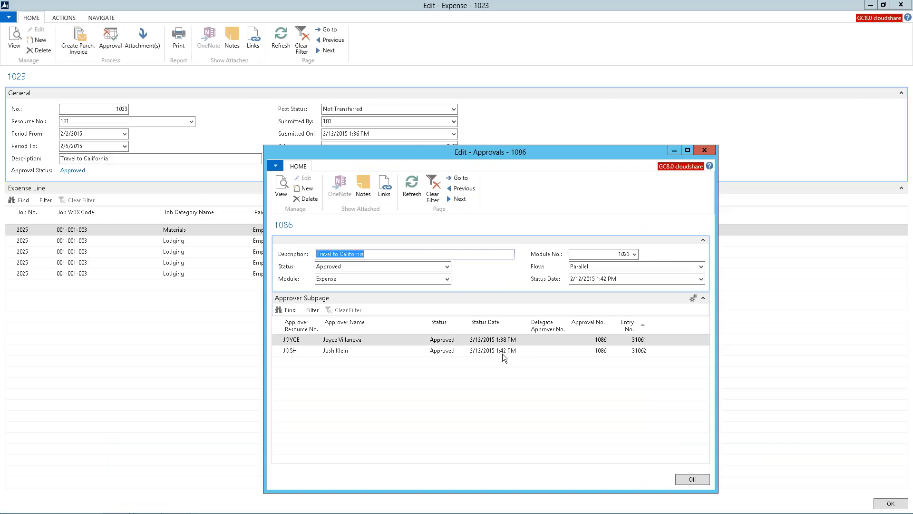
pyautogui.click(711, 153)
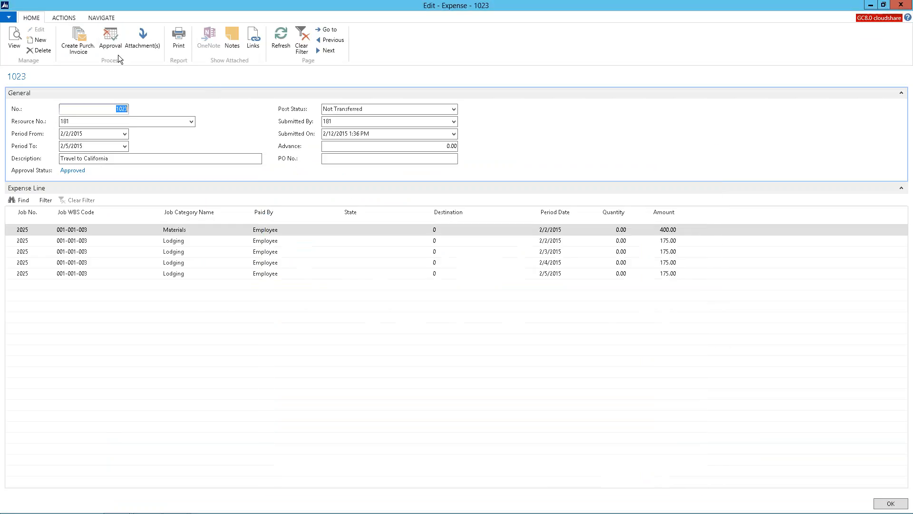
# View the attachments of the Travel to California expense, close it and return to the Role Center
pyautogui.click(141, 43)
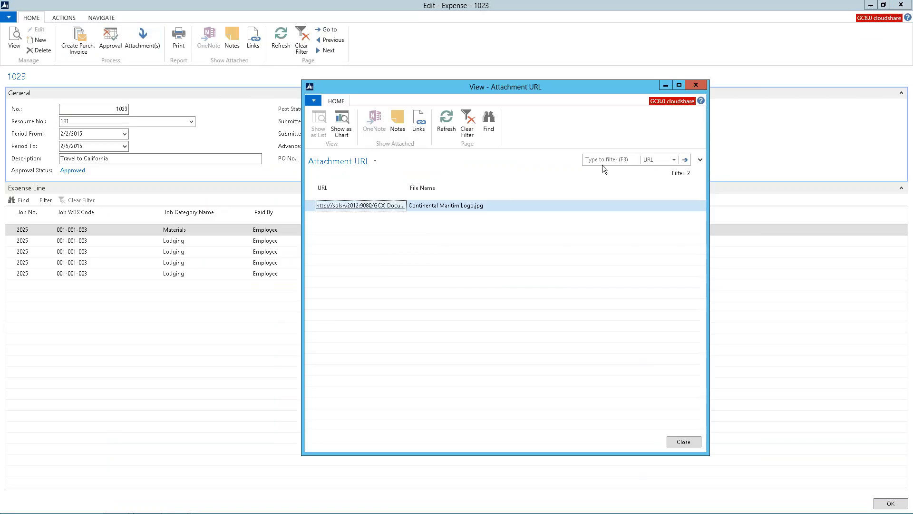
pyautogui.press('Escape')
pyautogui.press('Escape')
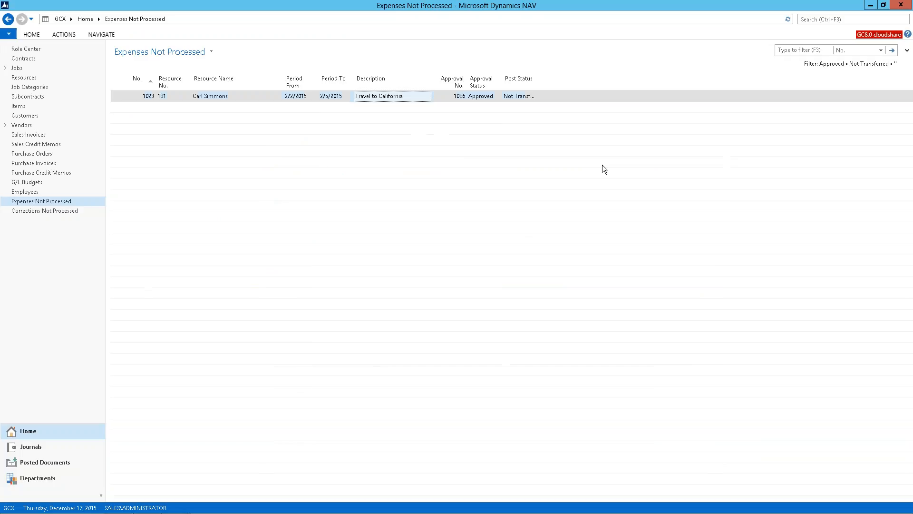
pyautogui.click(37, 52)
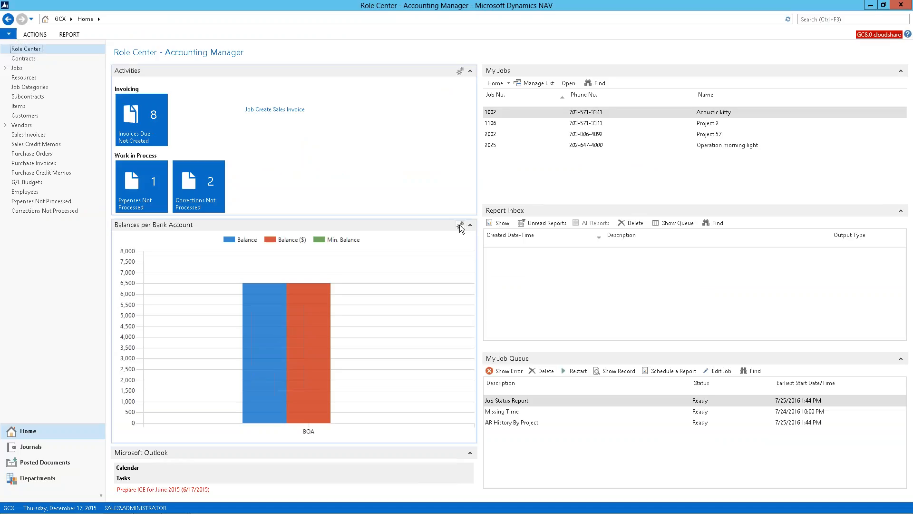
# Browse the charts available for the Balances per Bank Account part and inspect the BOA balance in the current chart
pyautogui.click(460, 224)
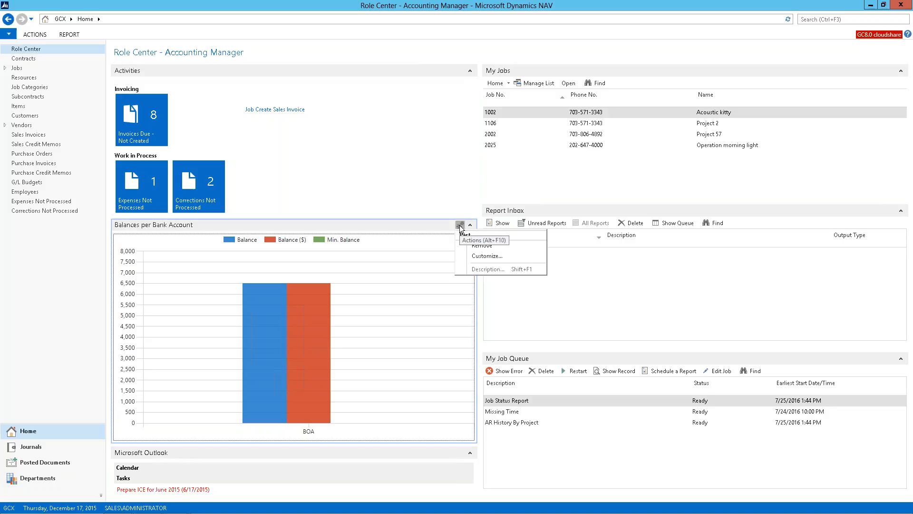
pyautogui.click(483, 257)
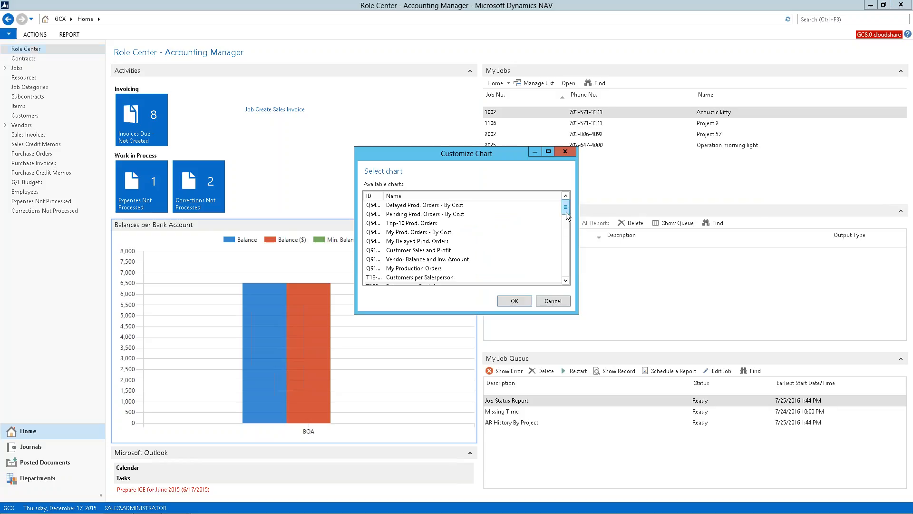
pyautogui.moveTo(566, 221); pyautogui.dragTo(565, 264)
pyautogui.click(550, 302)
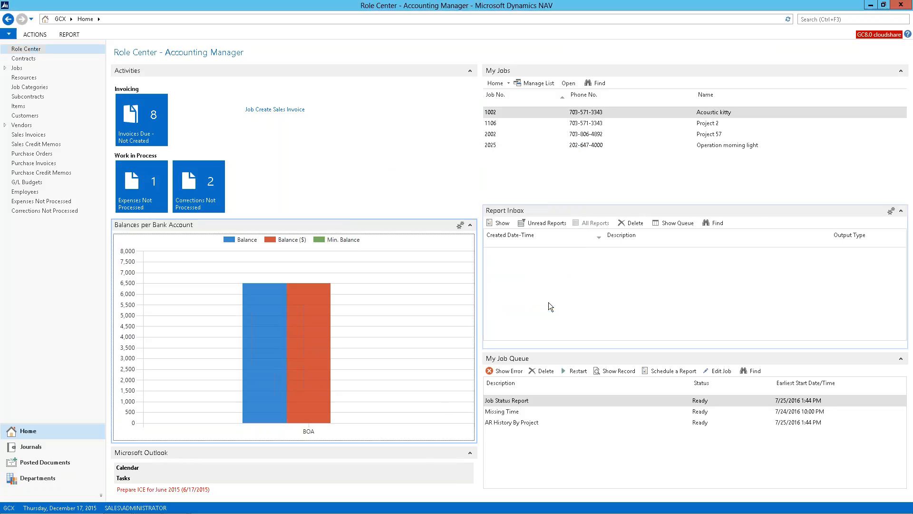
pyautogui.moveTo(314, 339)
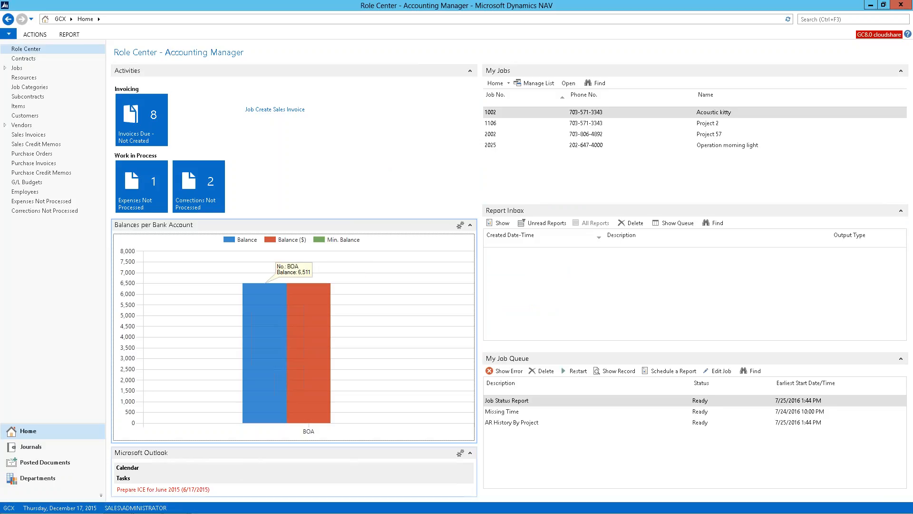
# Customize the Microsoft Outlook part of the Role Center to show Mail as well, without choosing specific folders
pyautogui.click(459, 454)
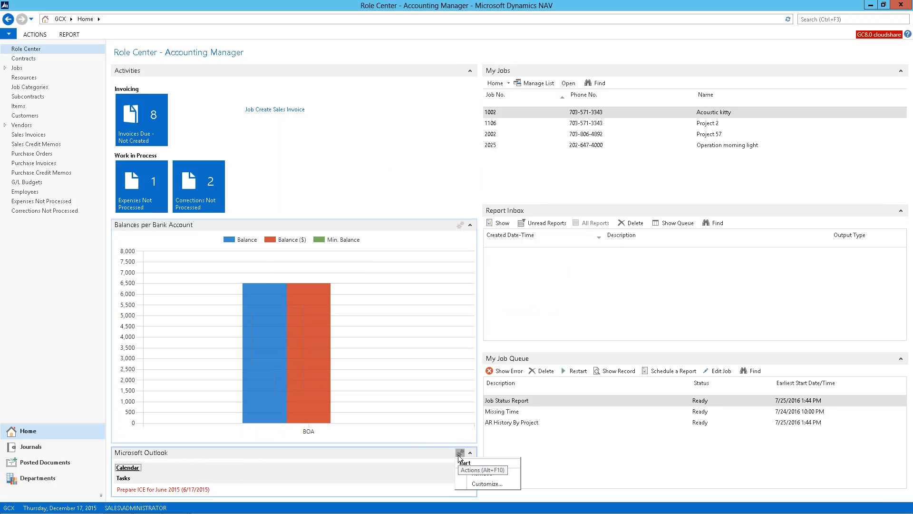
pyautogui.click(476, 483)
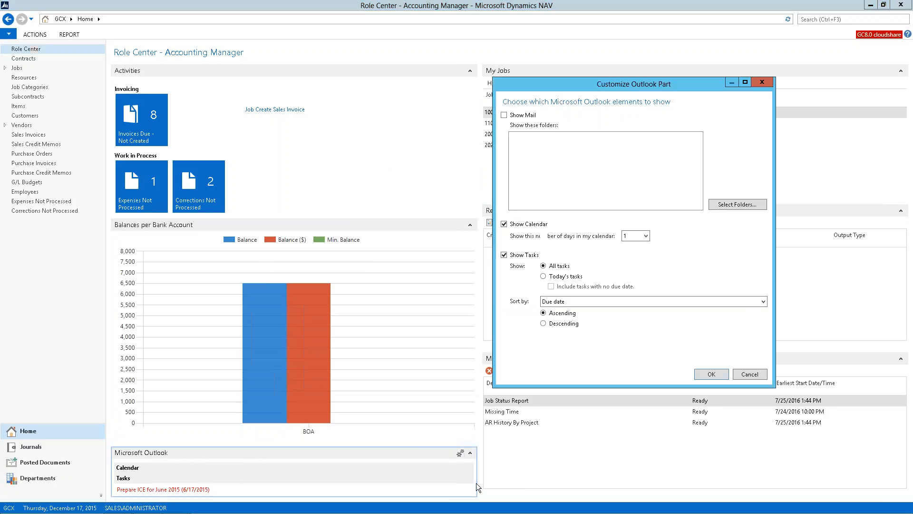
pyautogui.click(504, 116)
pyautogui.click(731, 207)
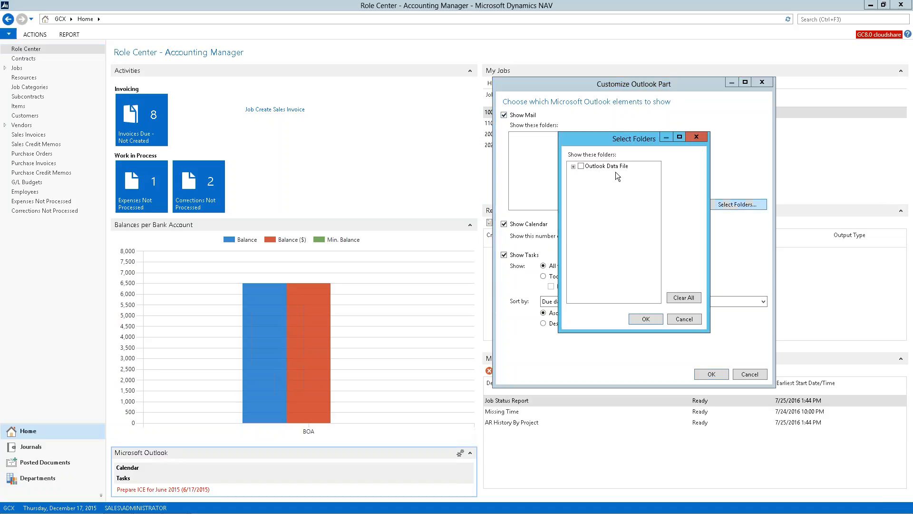
pyautogui.click(685, 320)
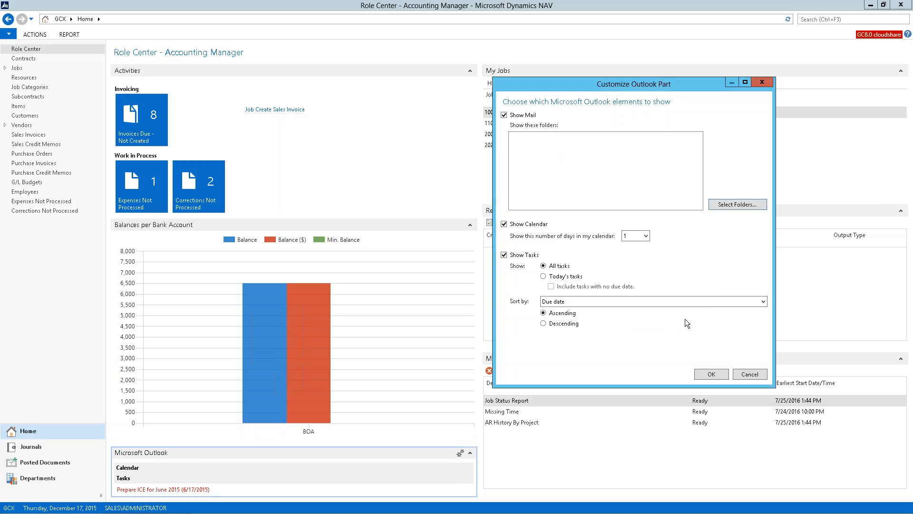
pyautogui.click(711, 374)
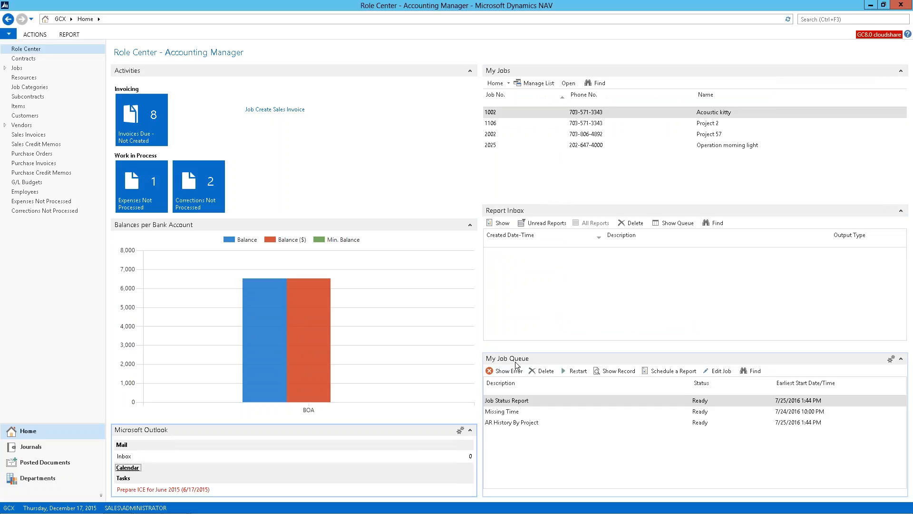
# Review the job queue entry settings for the Job Status Report, including the available report output types
pyautogui.click(503, 402)
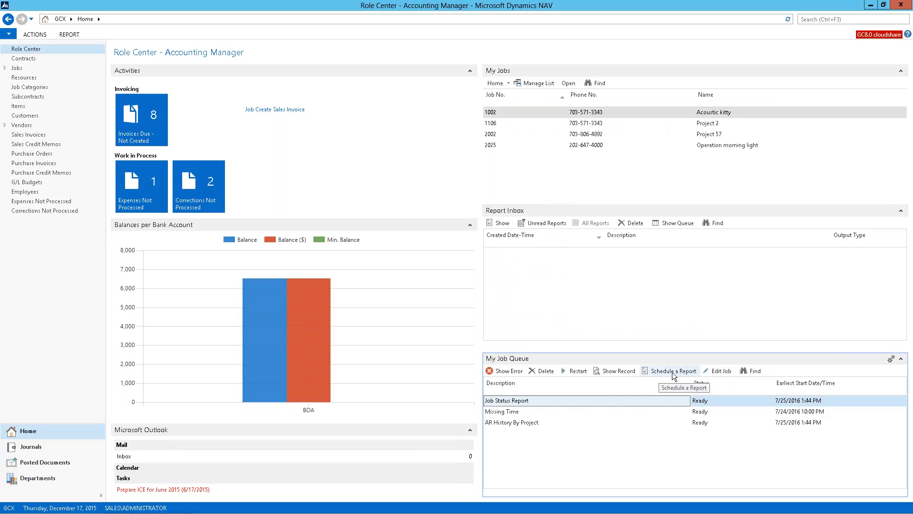
pyautogui.click(722, 372)
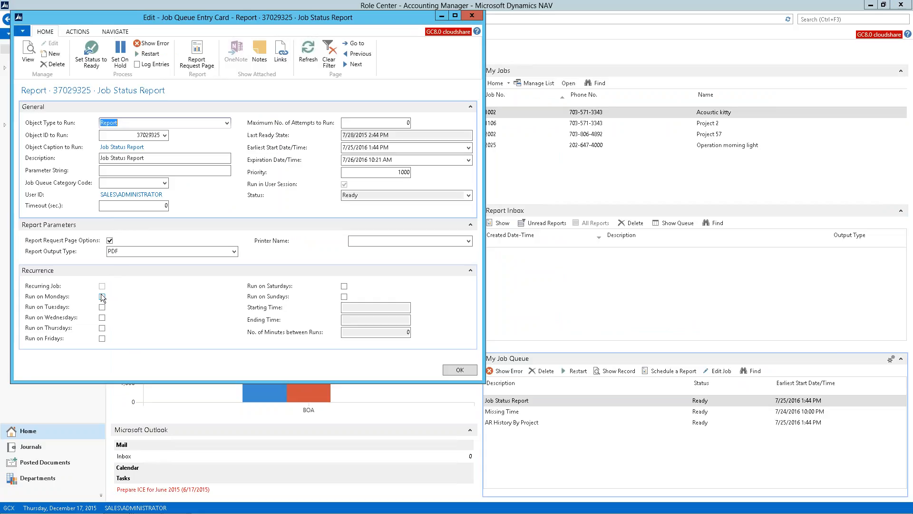
pyautogui.click(234, 251)
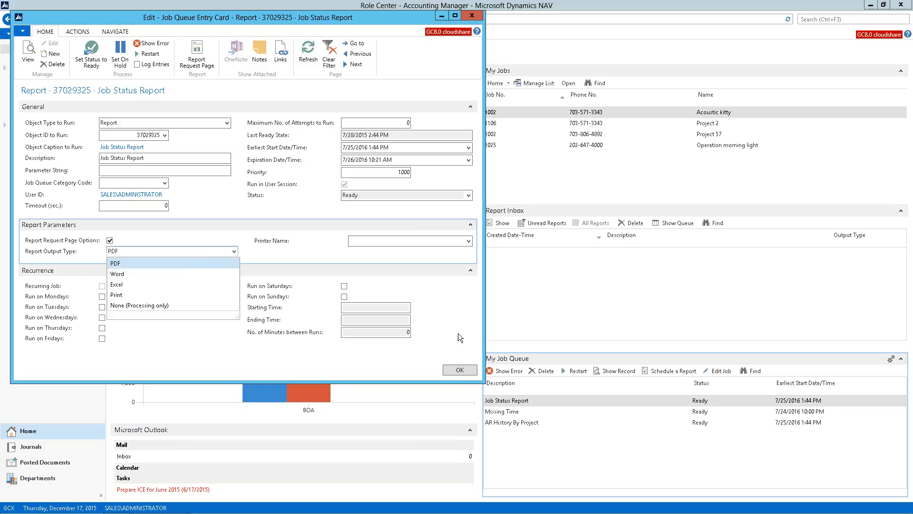
pyautogui.click(458, 366)
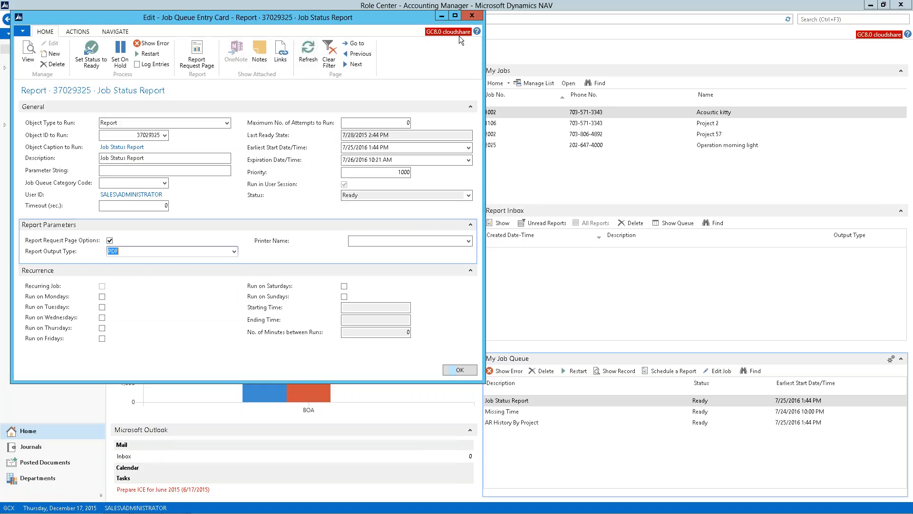
pyautogui.click(471, 16)
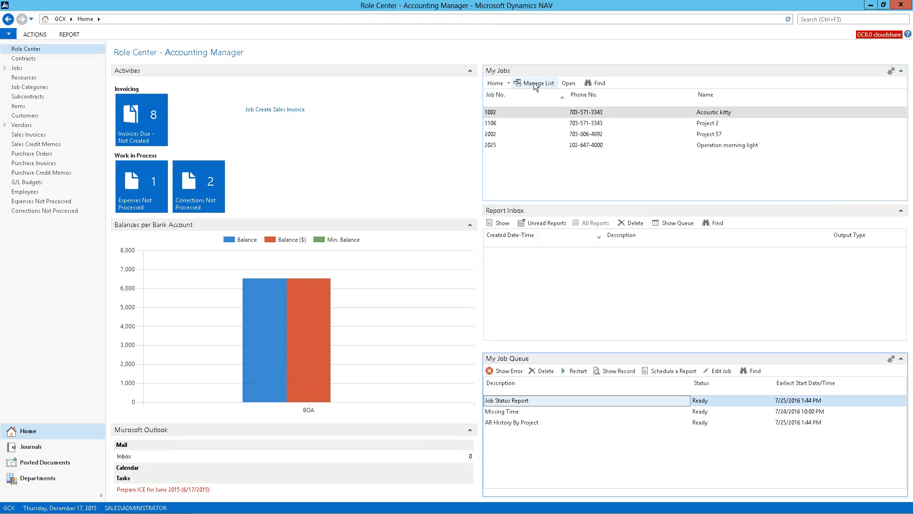
# View the full Jobs list, then the editable list of favourite jobs behind My Jobs on the Role Center
pyautogui.click(18, 68)
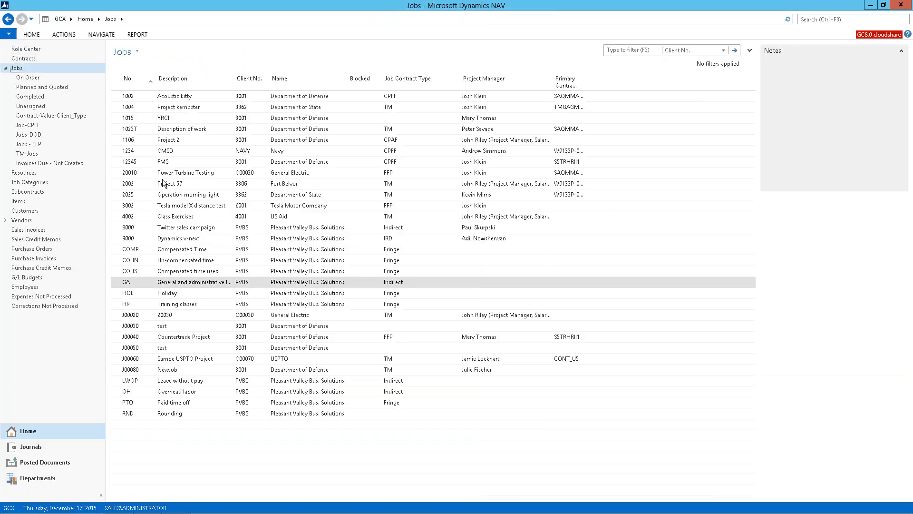
pyautogui.click(26, 49)
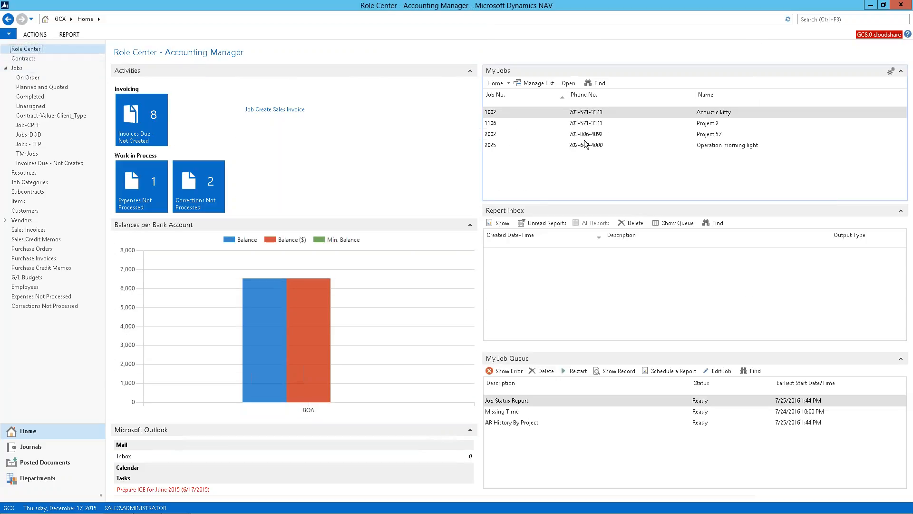
pyautogui.click(538, 83)
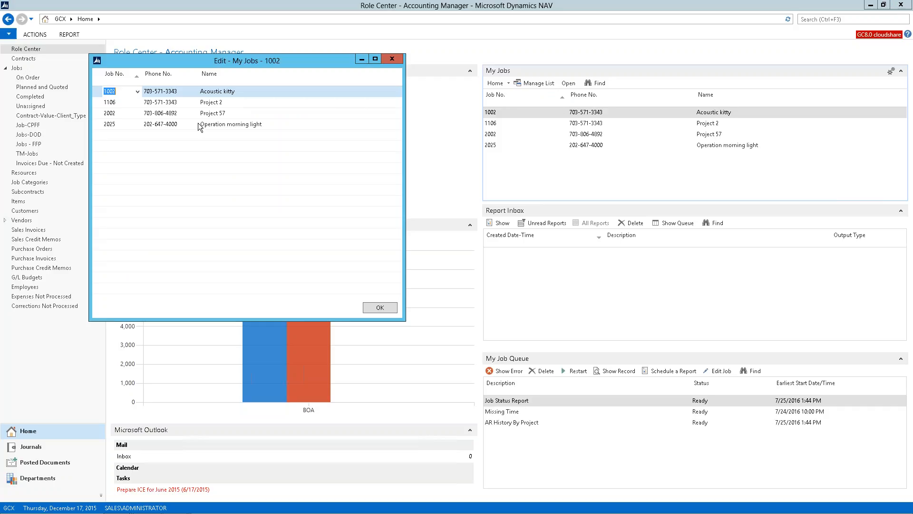
pyautogui.click(395, 62)
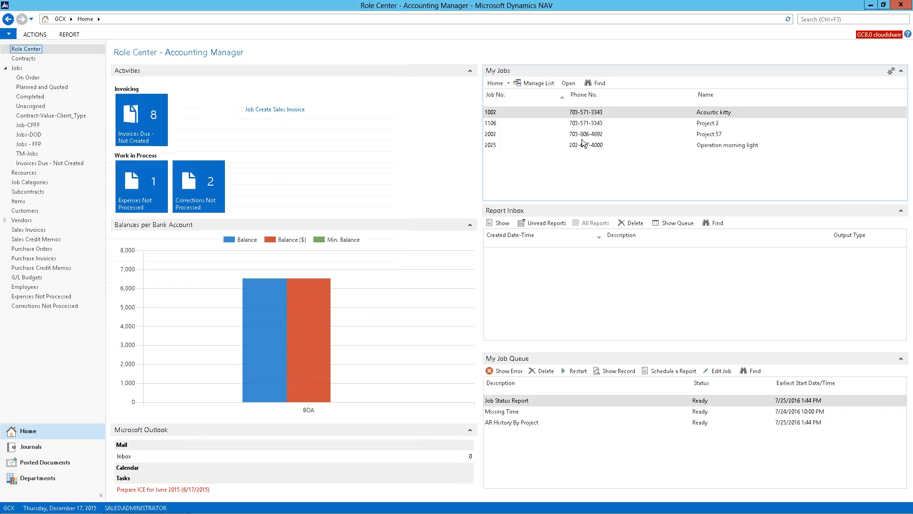
# Open the job card of the Acoustic kitty job from My Jobs
pyautogui.click(592, 144)
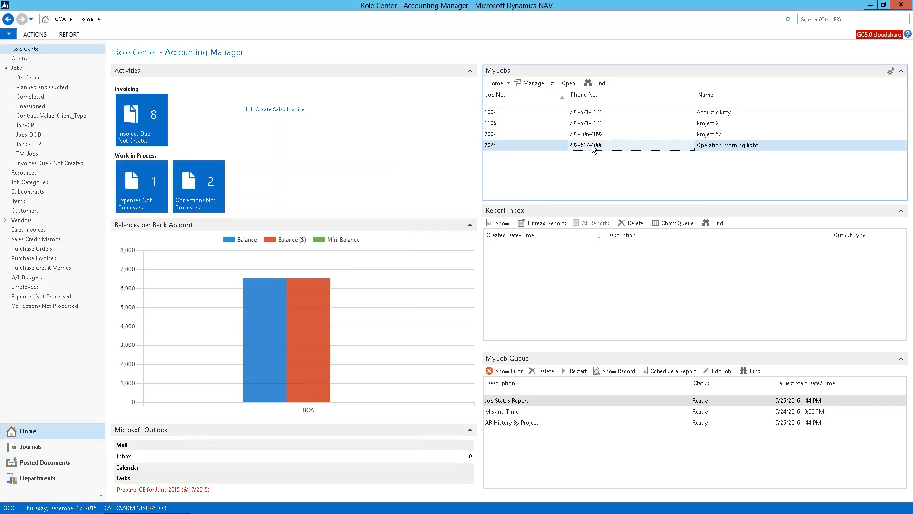
pyautogui.click(581, 114)
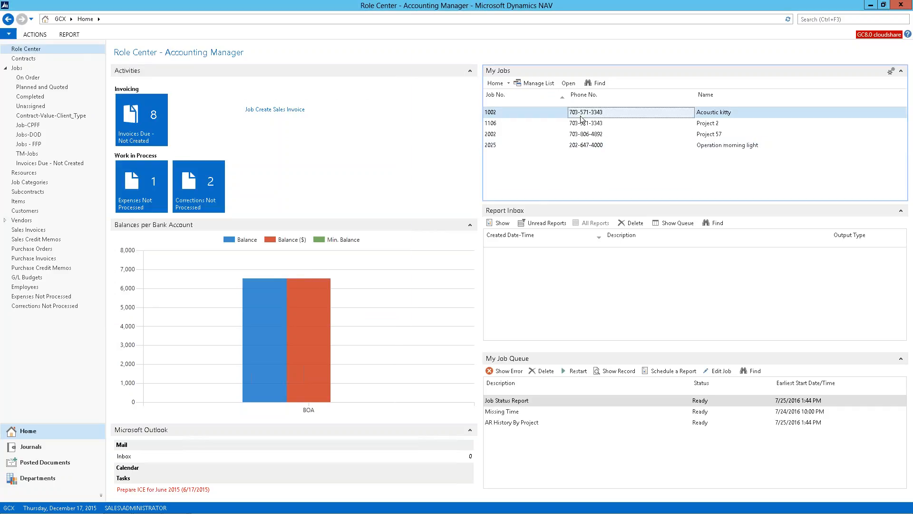
pyautogui.doubleClick(580, 119)
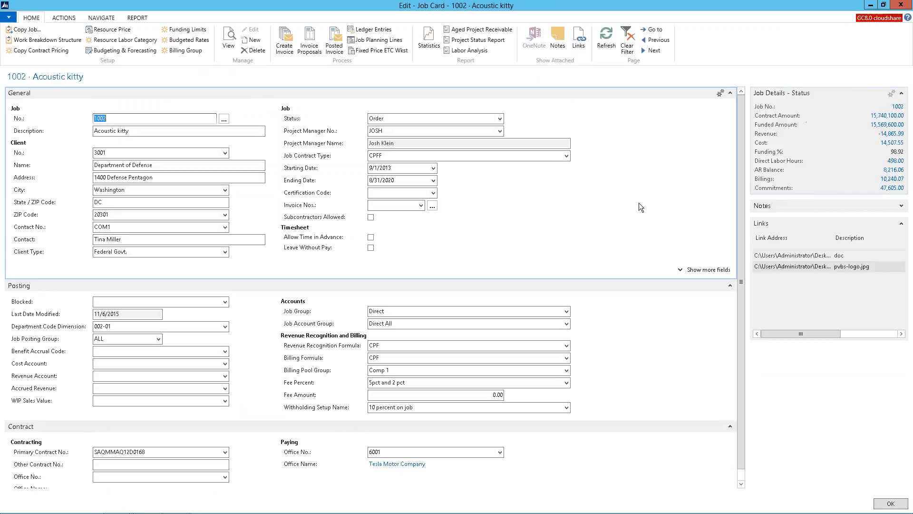
# Collapse the job card's Posting section and open the customer ledger entries behind the job's AR Balance
pyautogui.click(729, 286)
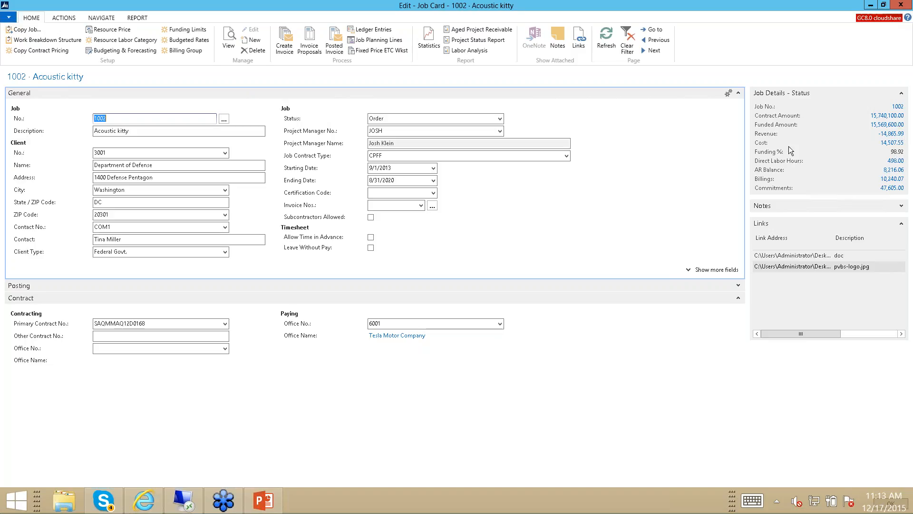
pyautogui.click(769, 174)
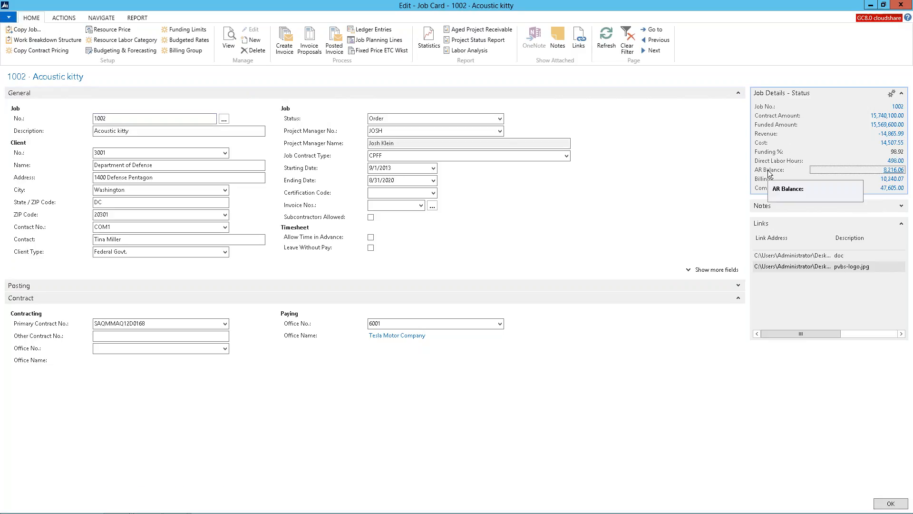
pyautogui.click(898, 173)
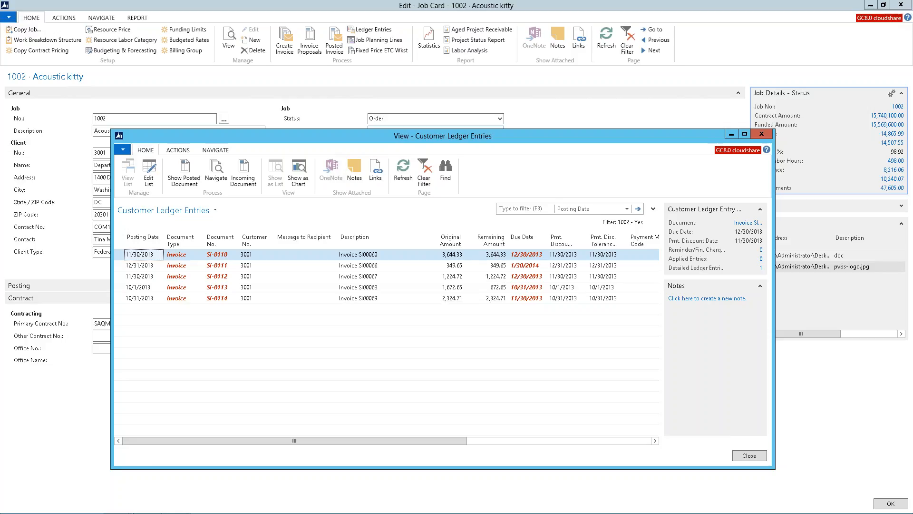
# Examine the posted document of the 10/1/2013 invoice and the detailed ledger entries behind its remaining amount
pyautogui.click(370, 289)
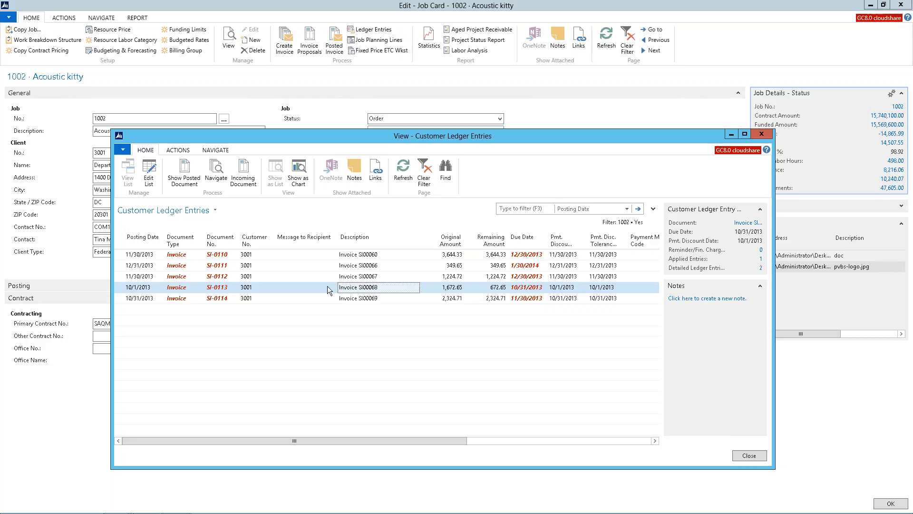
pyautogui.click(182, 176)
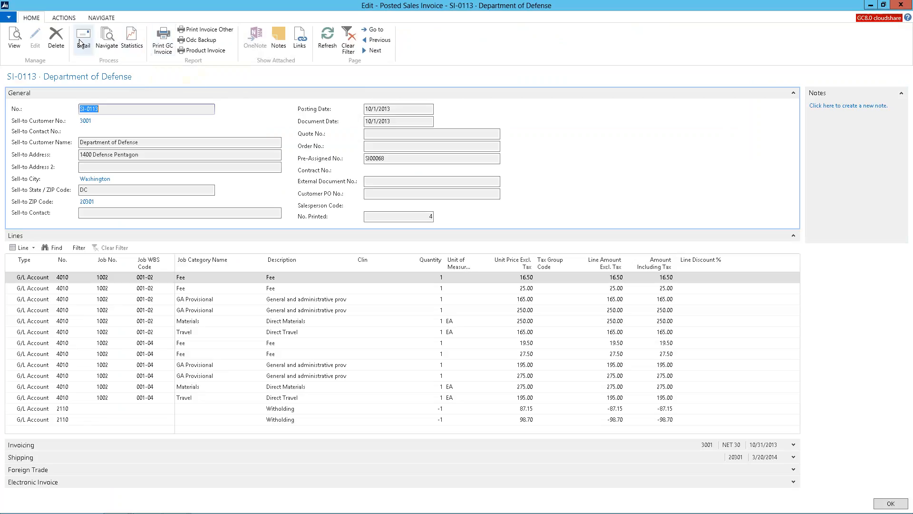
pyautogui.press('Escape')
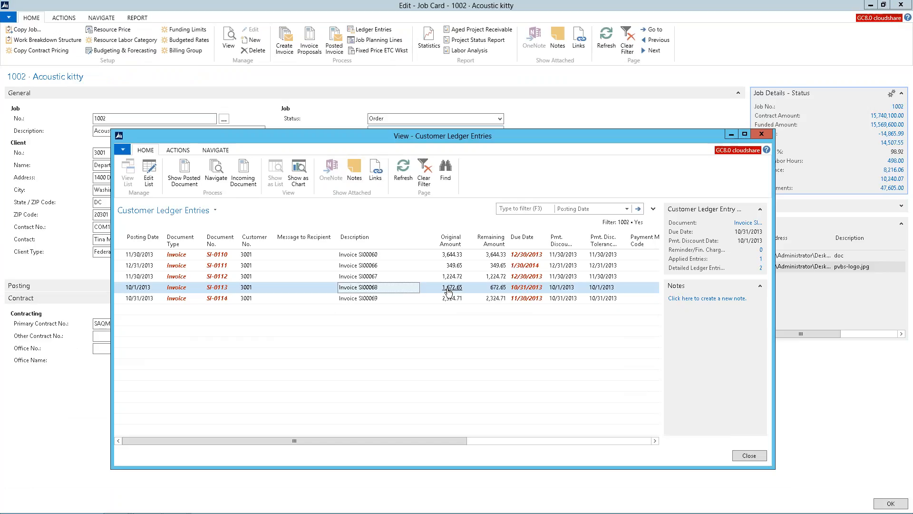
pyautogui.click(495, 287)
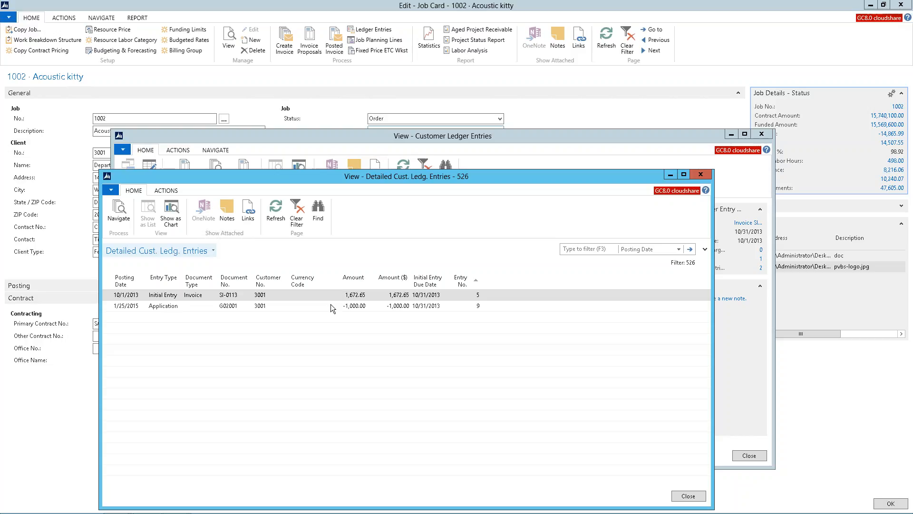
# Navigate from the 1/25/2015 application entry to its related bank account ledger entry and view it
pyautogui.click(308, 308)
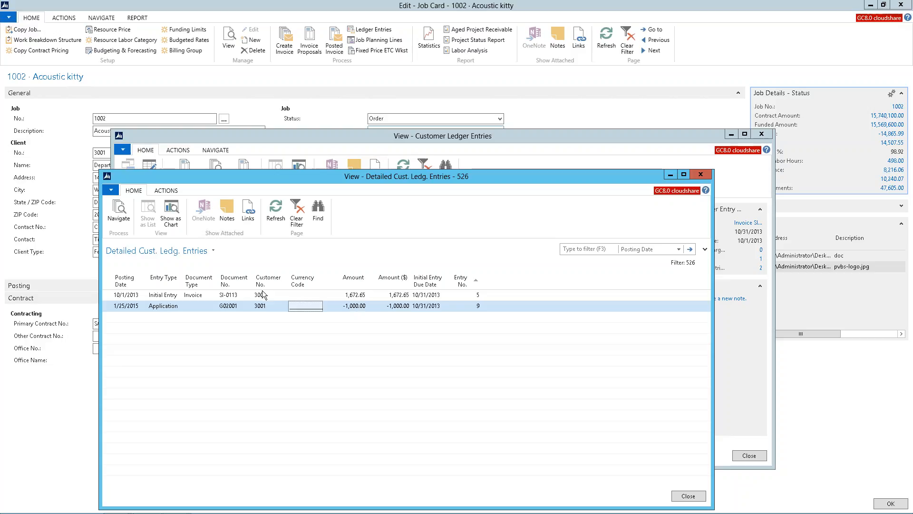
pyautogui.click(116, 214)
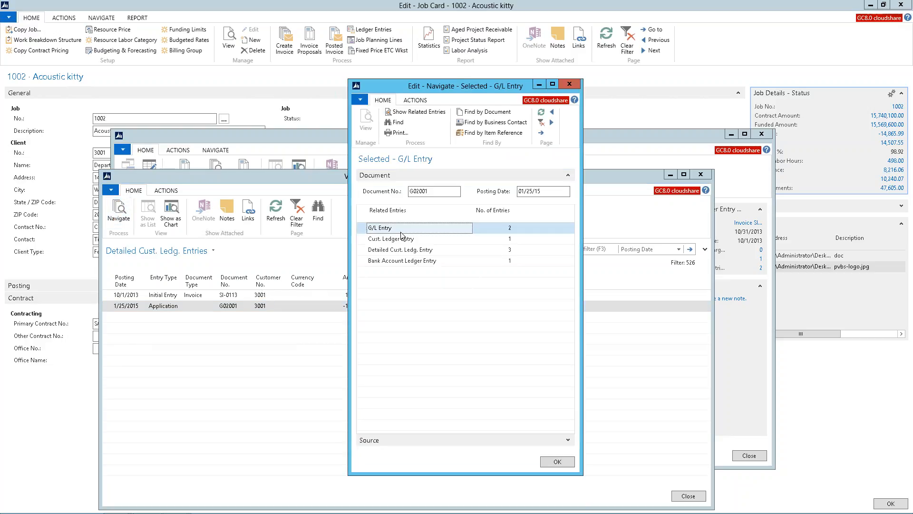
pyautogui.click(408, 261)
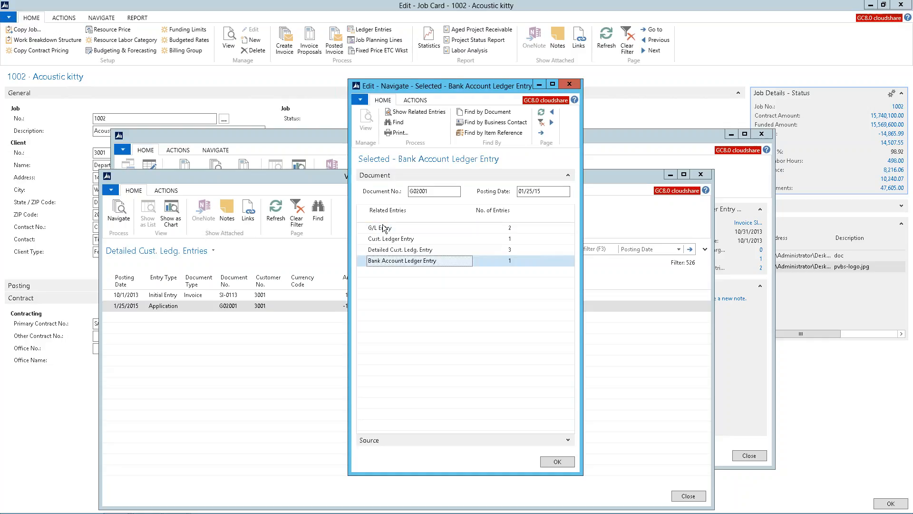
pyautogui.click(407, 113)
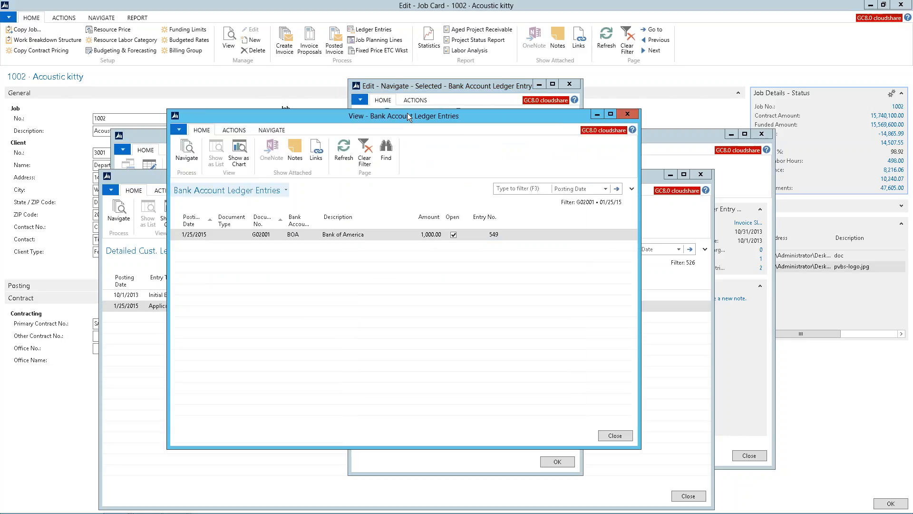
pyautogui.press('Escape')
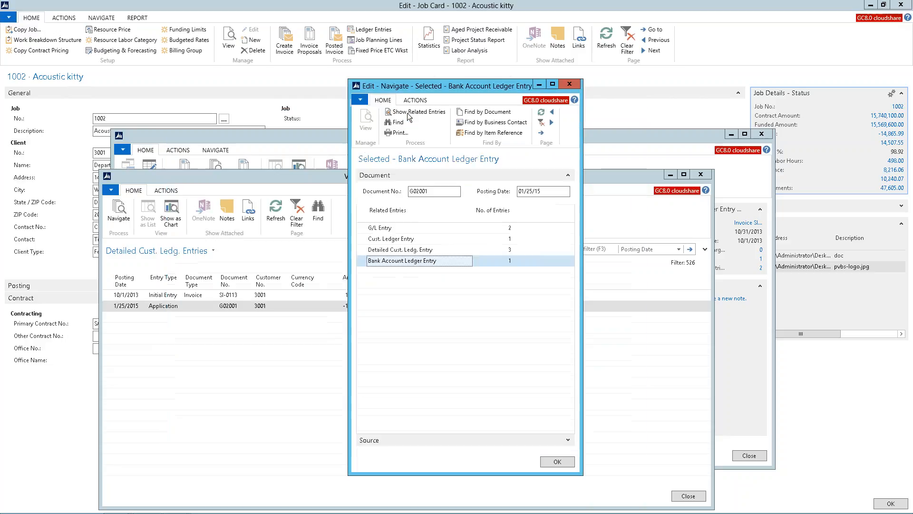
# Close the open entry windows and job card to return to the Role Center, and collapse the Jobs group in the navigation
pyautogui.press('Escape')
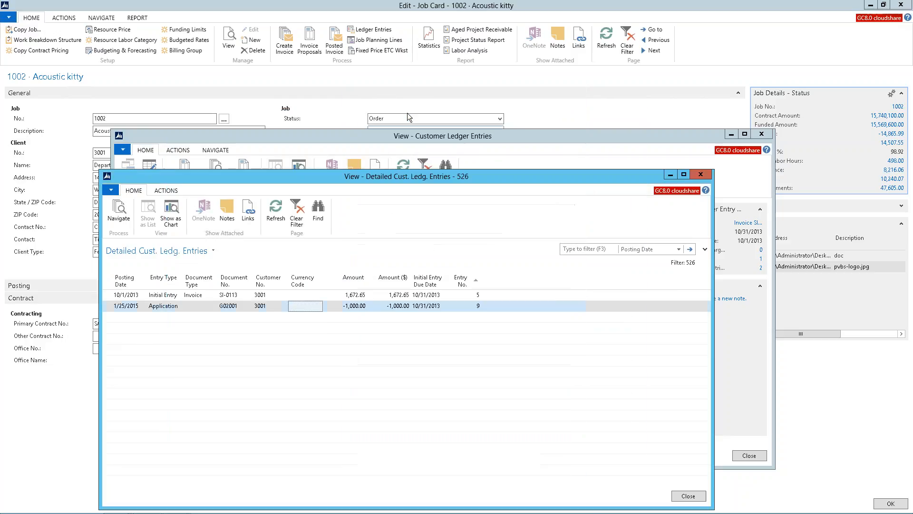
pyautogui.press('Escape')
pyautogui.press('Escape')
pyautogui.press('Escape')
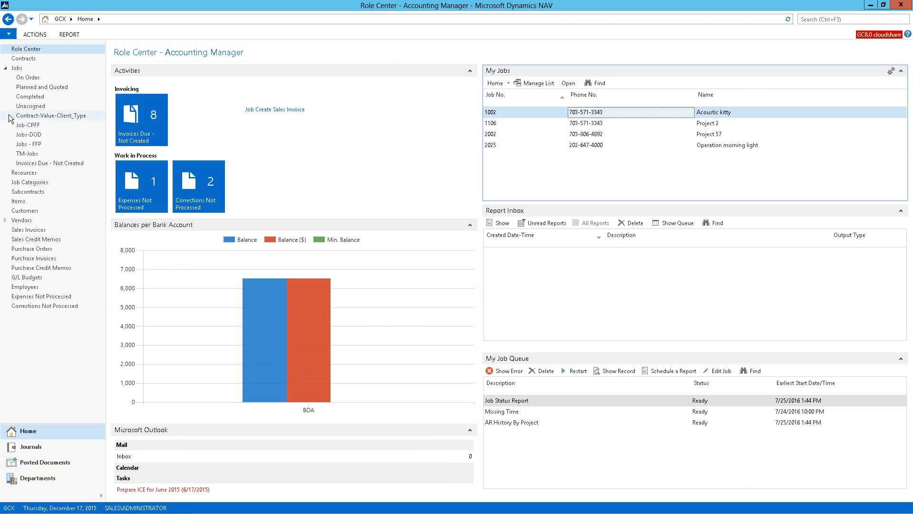
pyautogui.click(5, 68)
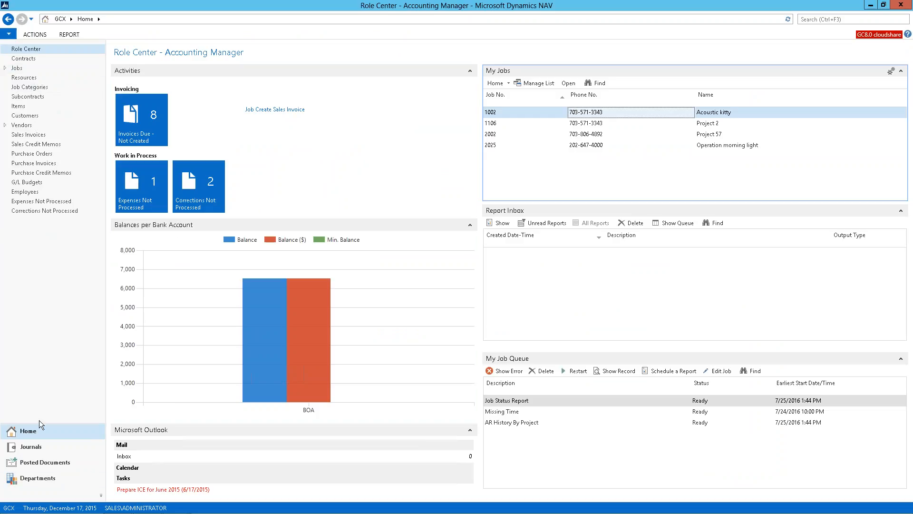
# View the Departments overview, and from the Role Center look over the Acoustic kitty job card before closing it
pyautogui.click(43, 476)
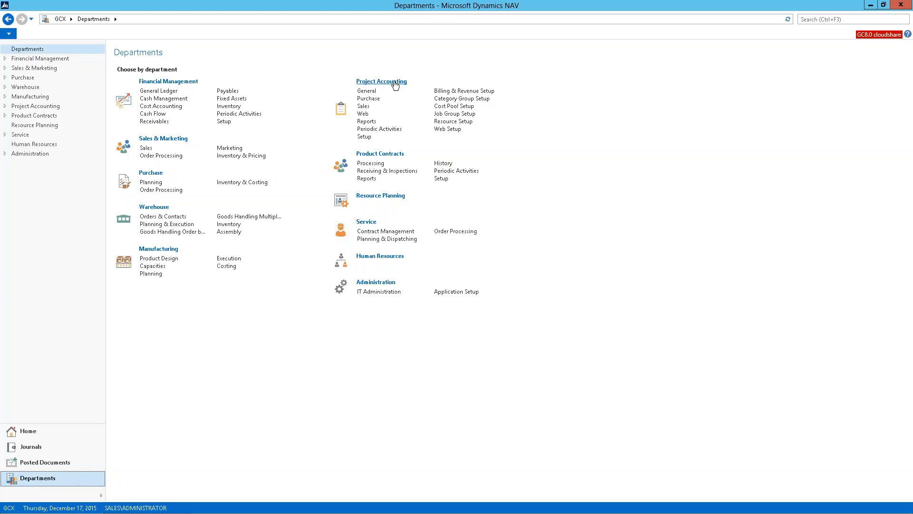
pyautogui.click(21, 432)
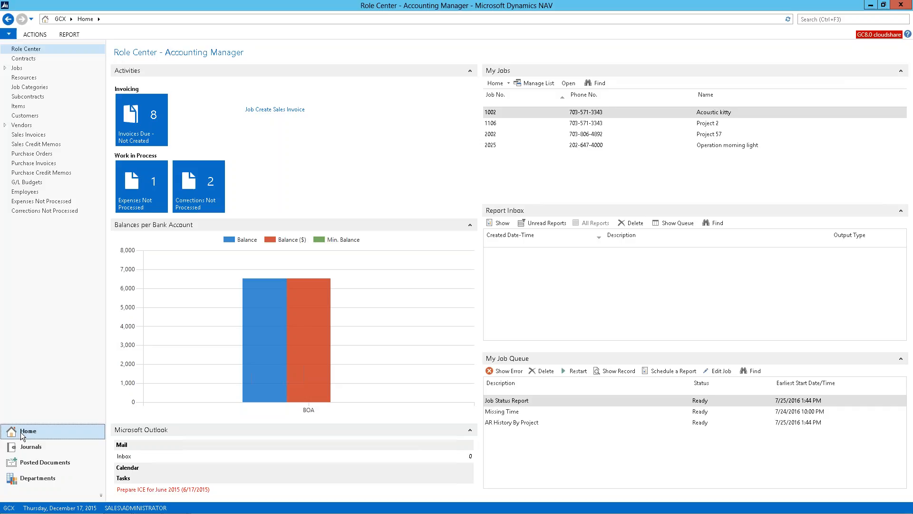
pyautogui.doubleClick(581, 113)
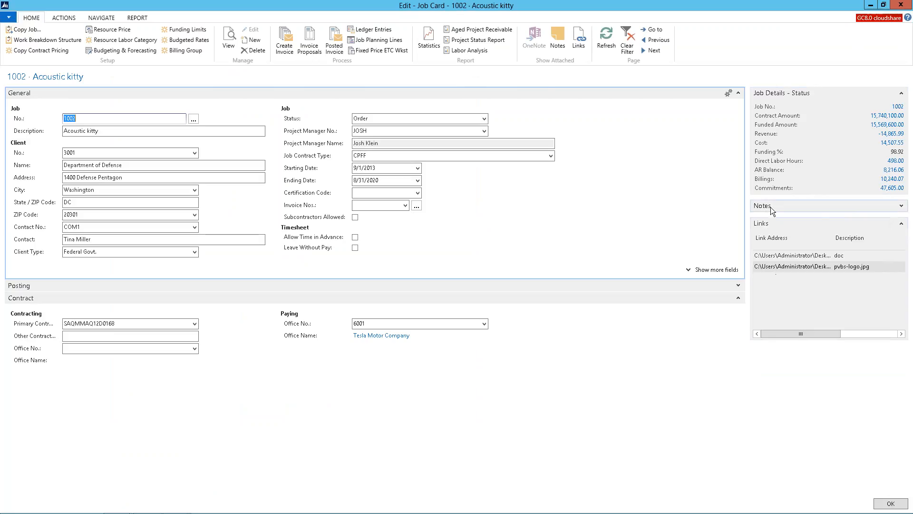
pyautogui.click(900, 5)
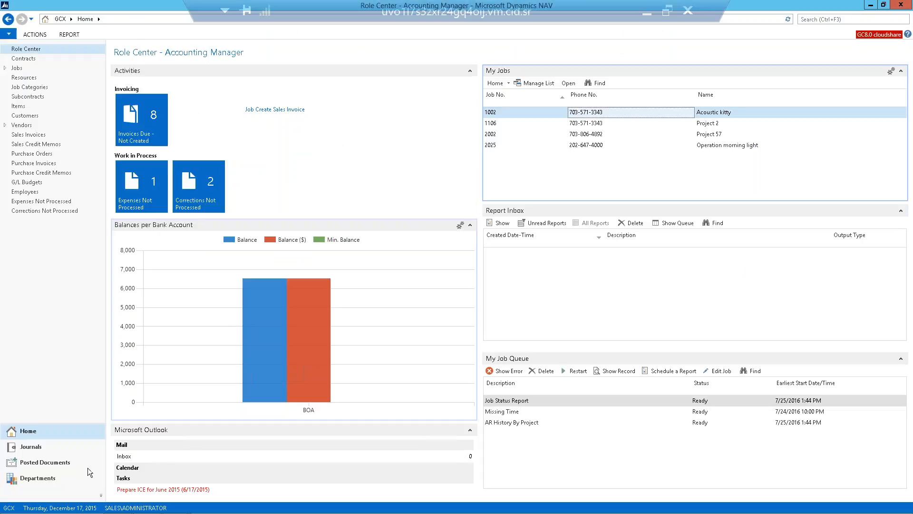
# View the list of Project Accounting reports under Departments and return to the Role Center
pyautogui.click(75, 470)
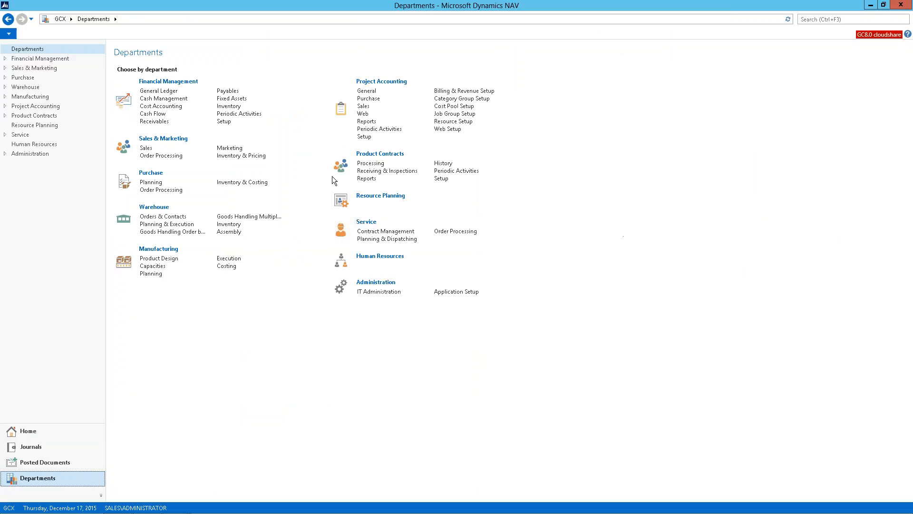
pyautogui.click(367, 121)
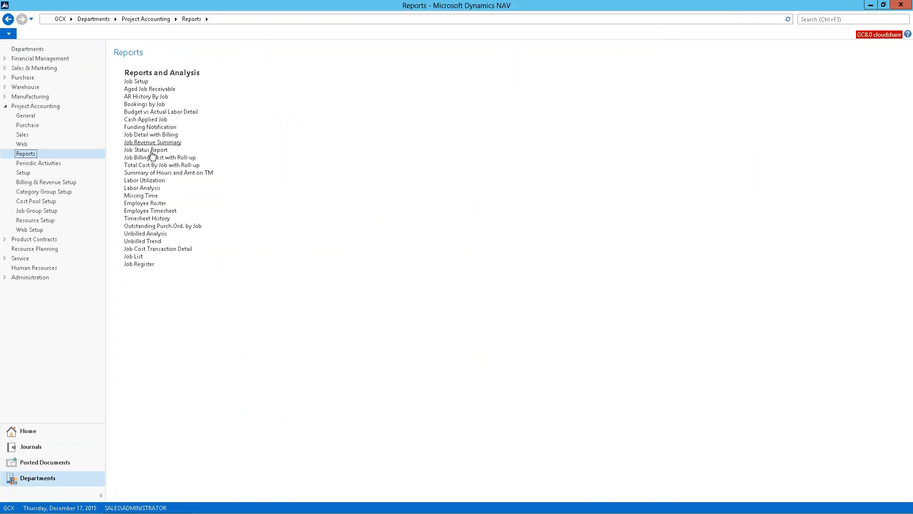
pyautogui.click(17, 431)
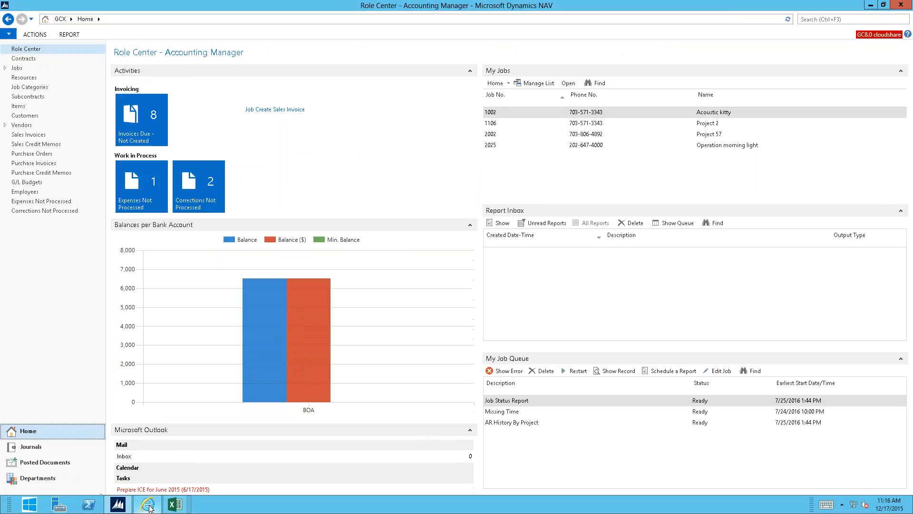
# Examine the Dec 16 - Dec 31, 2015 web timesheet in the browser, and return to Dynamics NAV to reopen the Acoustic kitty job card
pyautogui.click(148, 504)
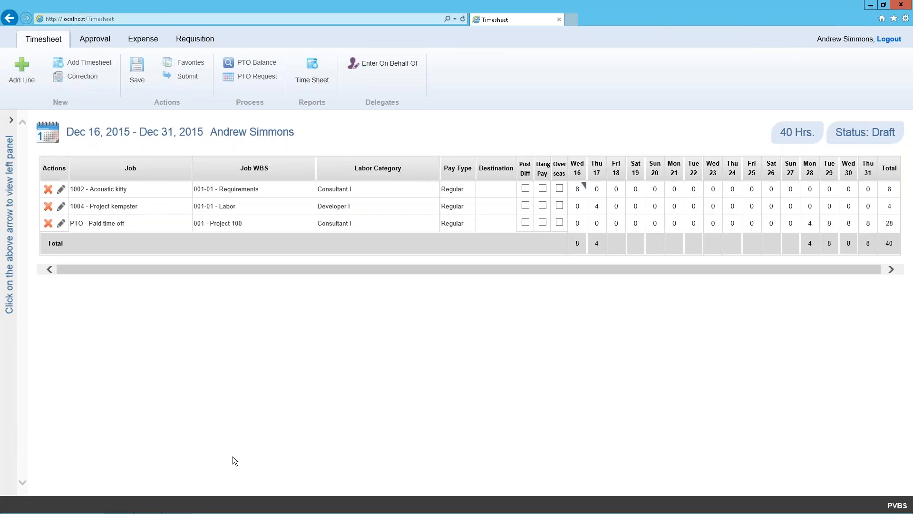
pyautogui.click(123, 512)
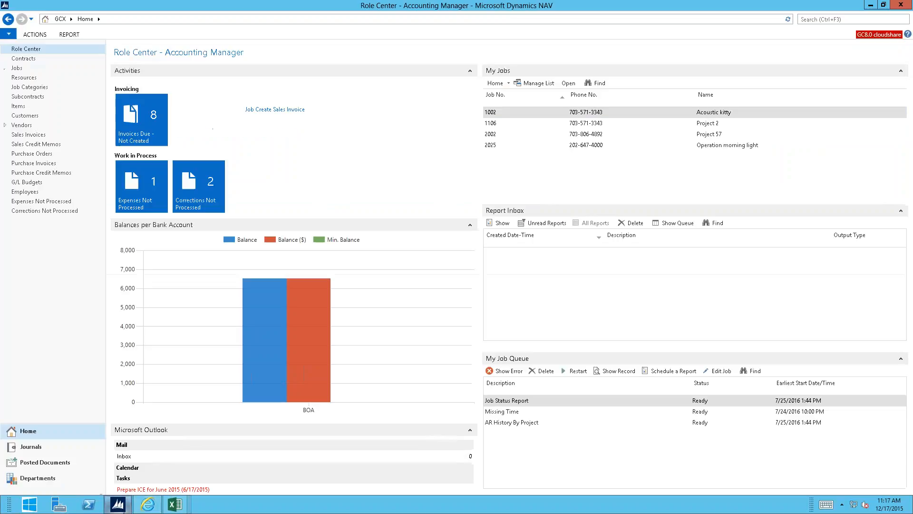
pyautogui.doubleClick(588, 114)
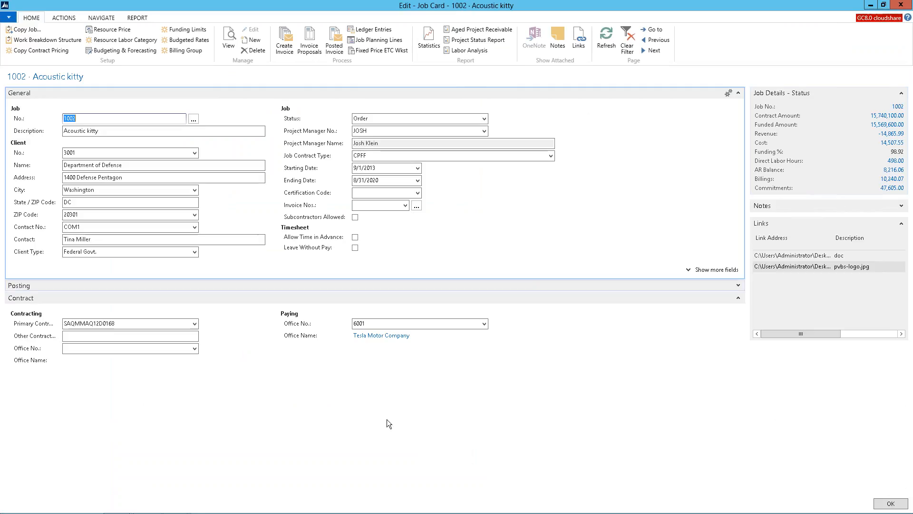
# Switch to the Projects_v2 5 - New Graphics-30-14 workbook in Excel and look over its Project Dashboards page and the data commands
pyautogui.moveTo(256, 513)
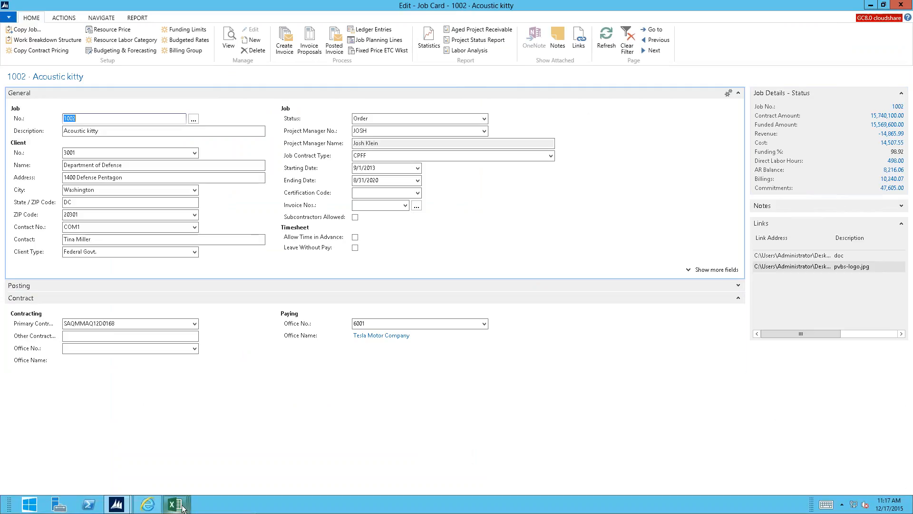
pyautogui.moveTo(182, 508)
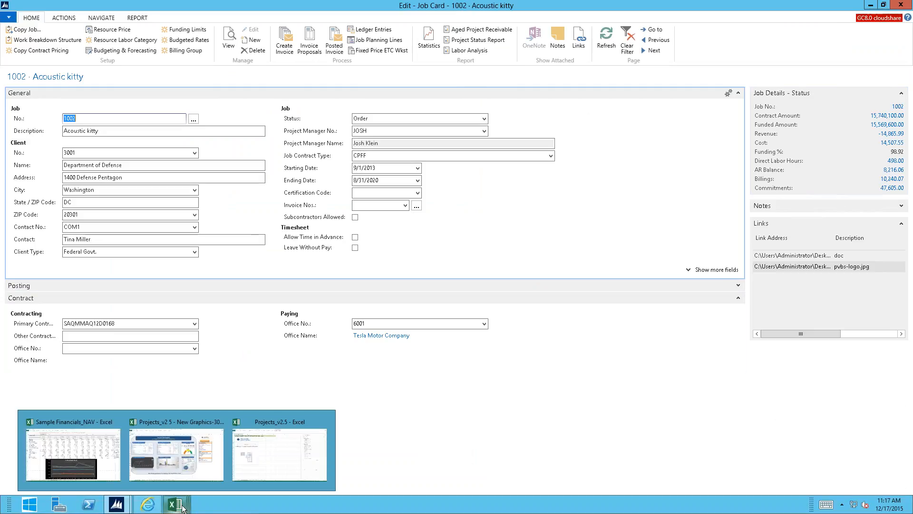
pyautogui.click(175, 463)
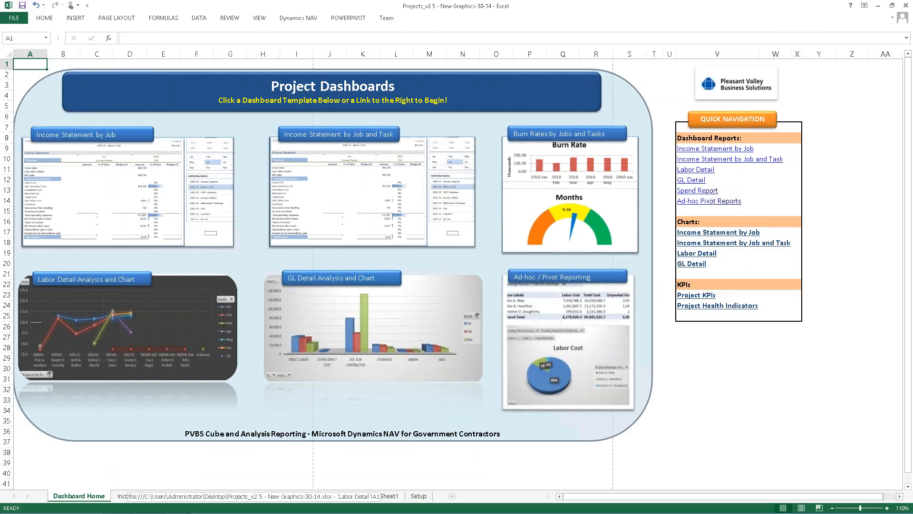
pyautogui.click(200, 18)
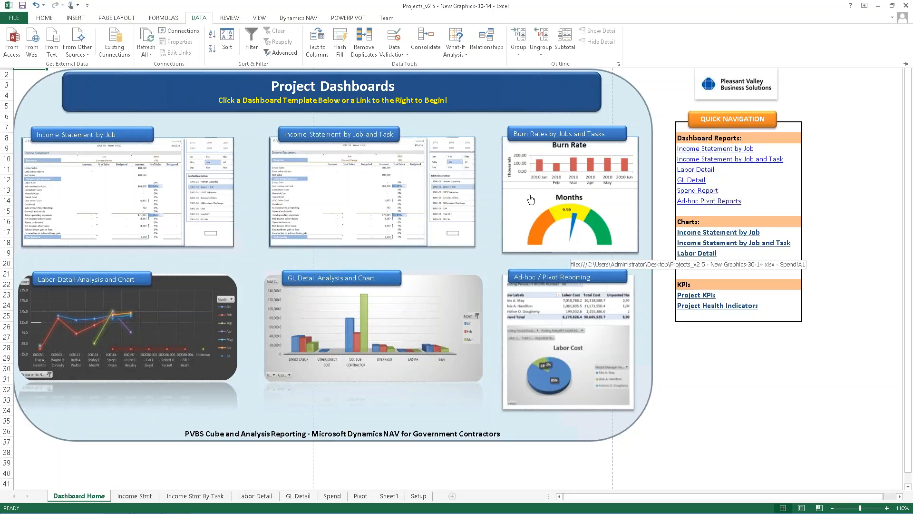
pyautogui.press('Escape')
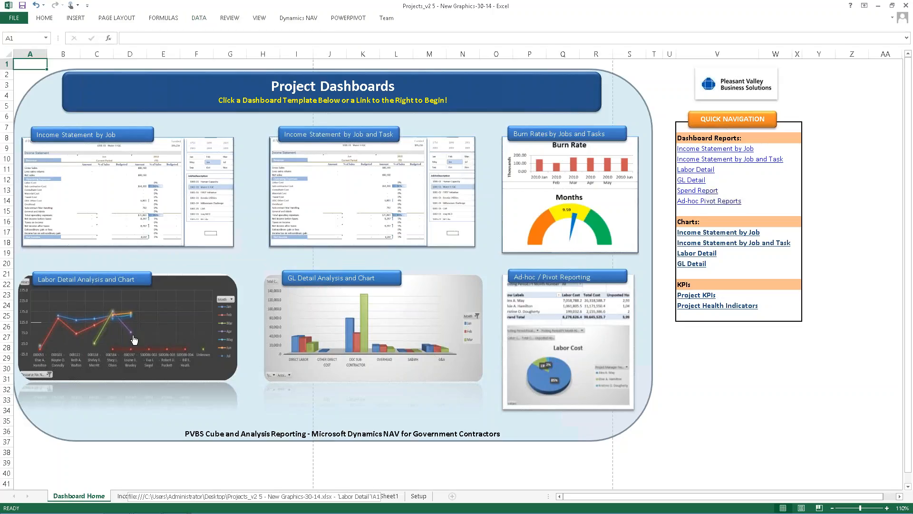
# Examine the Labor Detail dashboard and the cost breakdown on the GL Detail dashboard
pyautogui.click(134, 339)
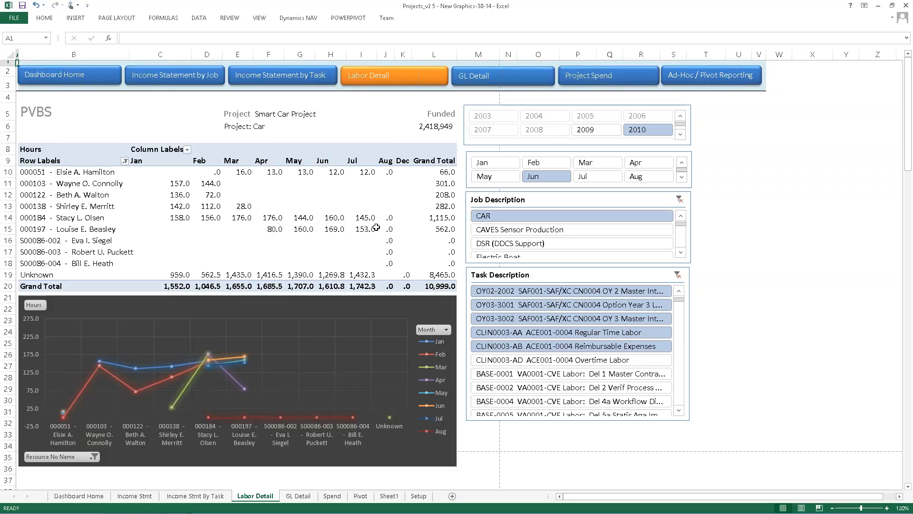
pyautogui.click(473, 79)
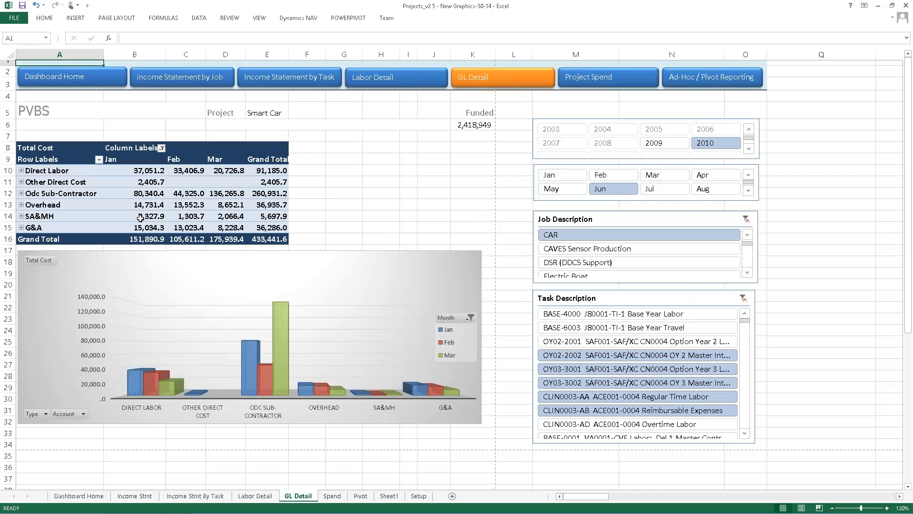
pyautogui.moveTo(140, 218)
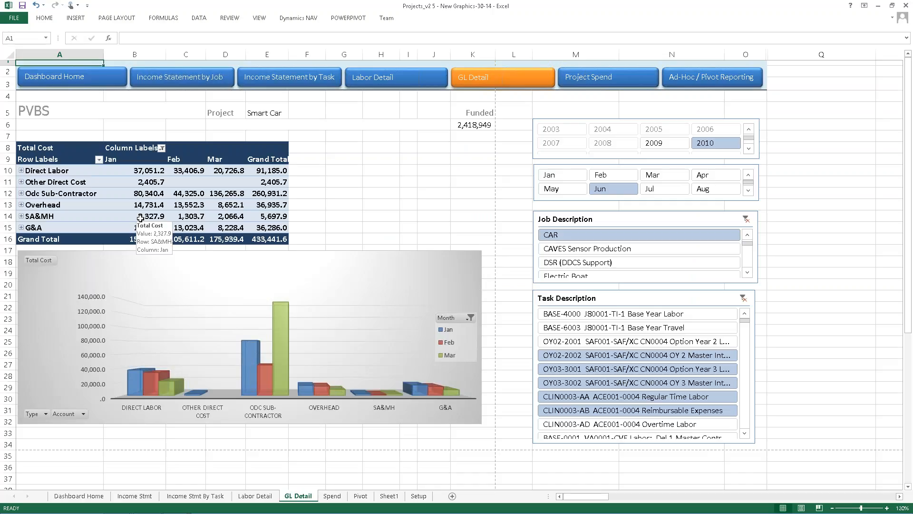
pyautogui.moveTo(44, 170)
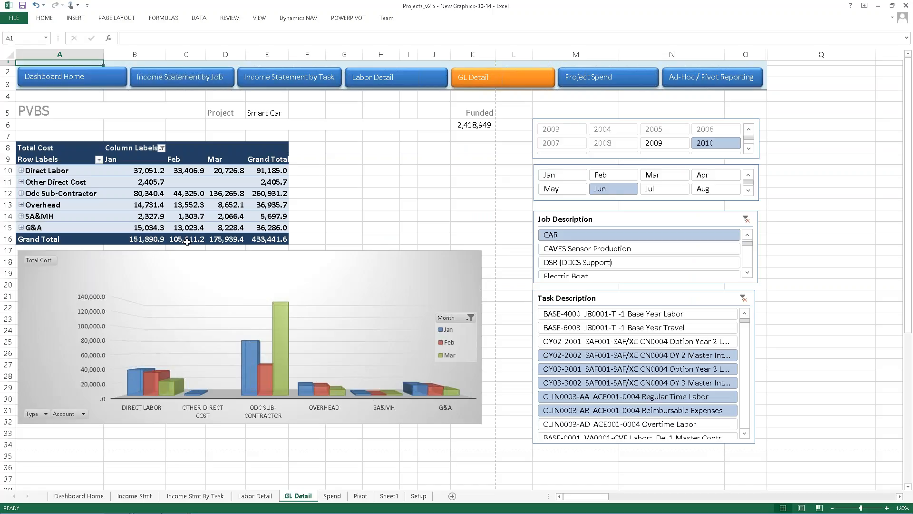
# Examine the Project Spend dashboard, including the February 2010 revenue and spent amounts, the Burn Rate chart and the Months gauge
pyautogui.click(591, 84)
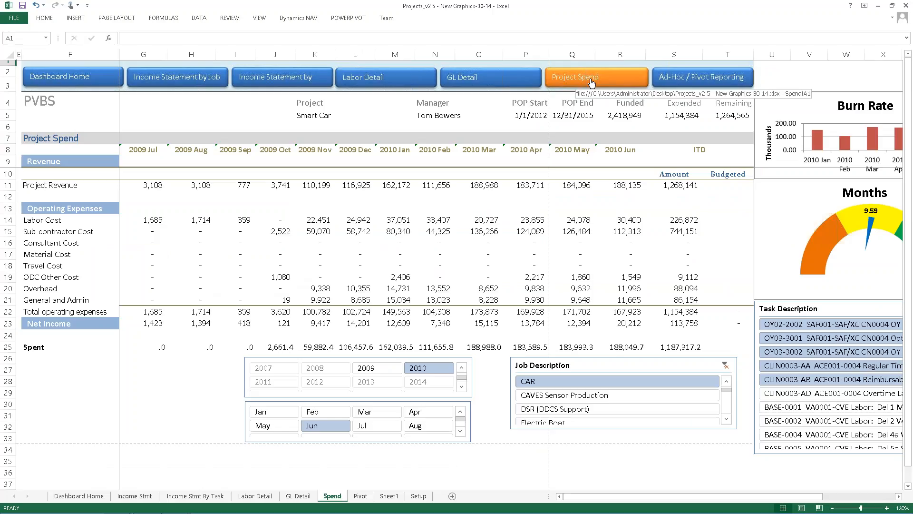
pyautogui.click(898, 497)
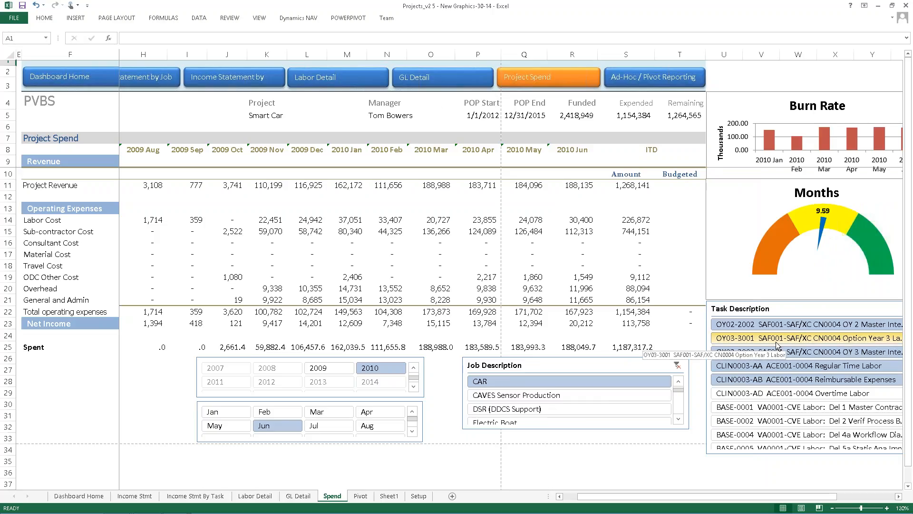
pyautogui.click(389, 187)
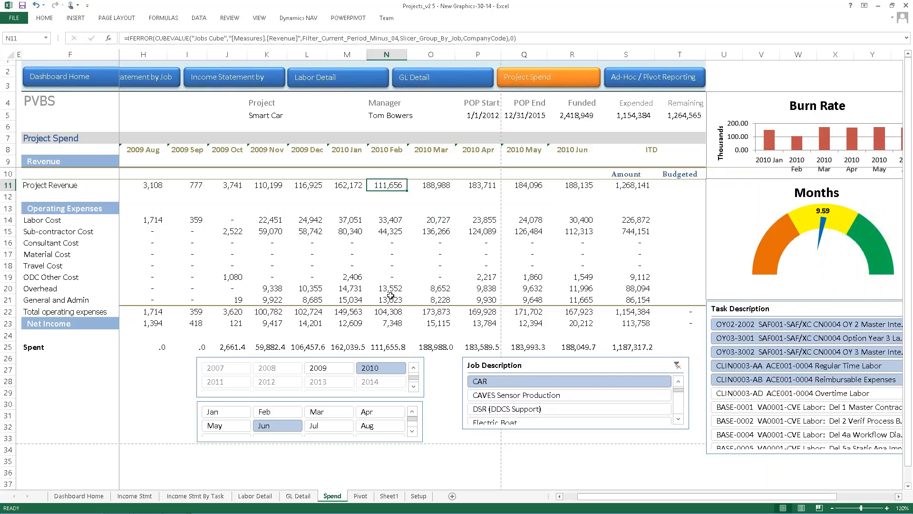
pyautogui.click(392, 346)
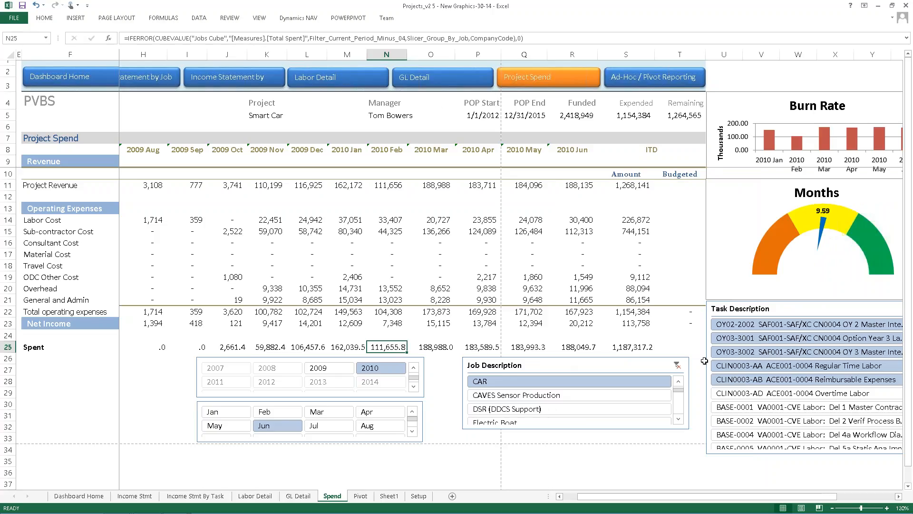
pyautogui.click(897, 496)
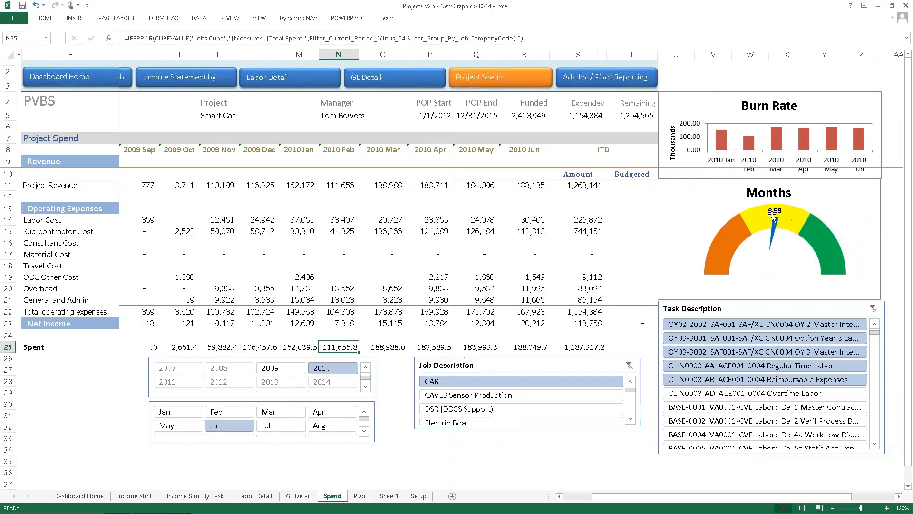
pyautogui.moveTo(716, 144)
pyautogui.moveTo(749, 144)
pyautogui.moveTo(761, 244)
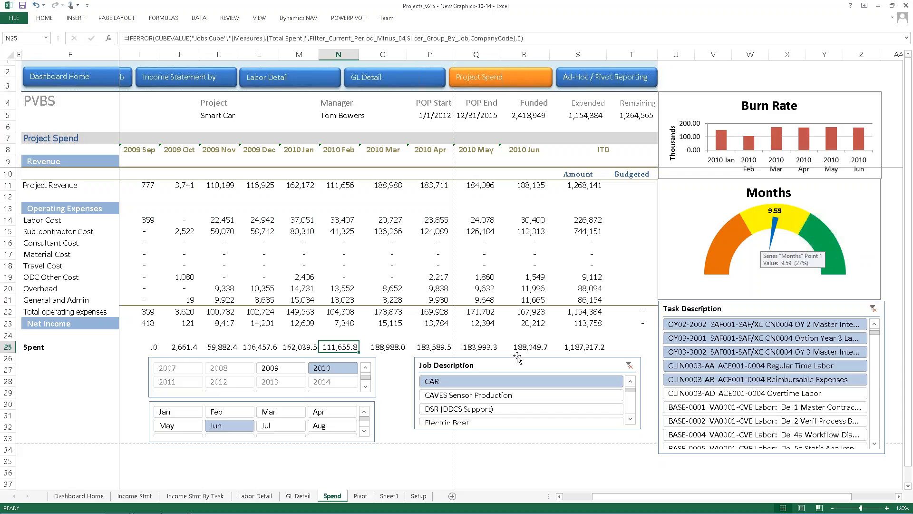
# Switch to the Sample Financials_NAV workbook to view its Indirect Rates Trend sheet
pyautogui.moveTo(268, 511)
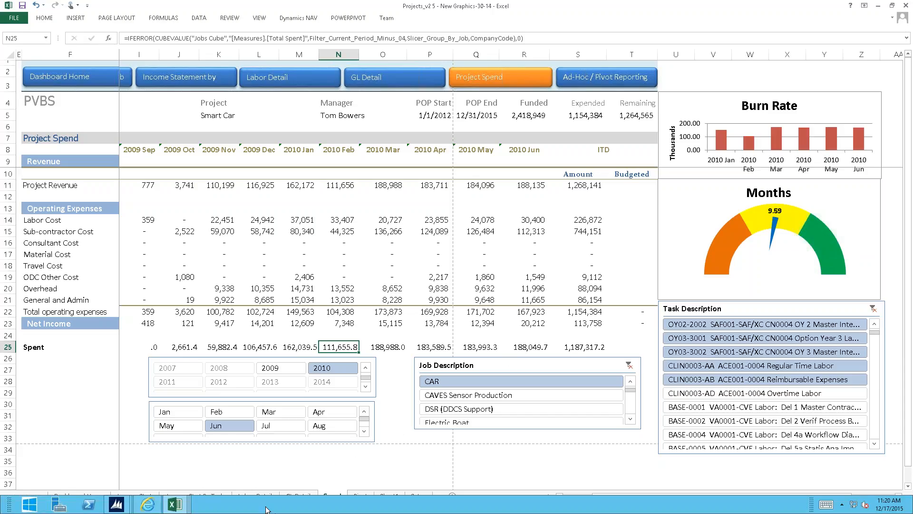
pyautogui.click(175, 503)
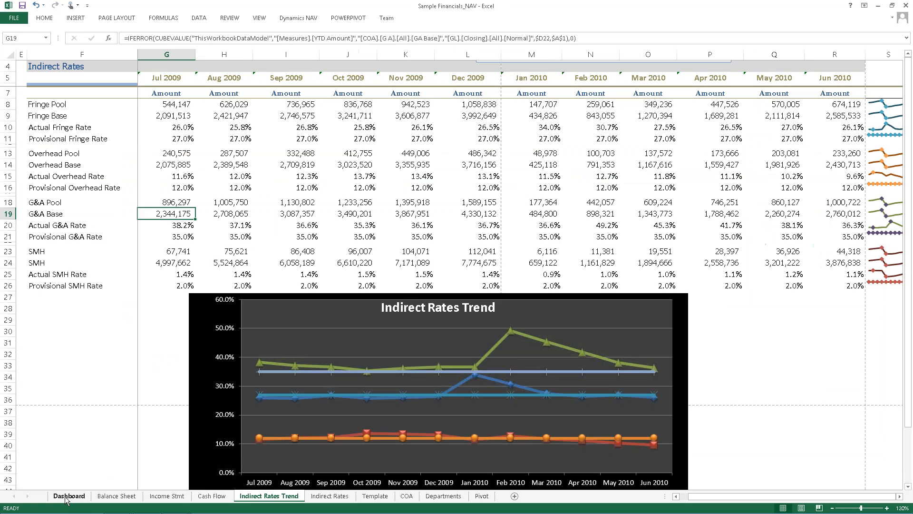
# Examine the Dashboard, Balance Sheet, Indirect Rates Trend and Indirect Rates sheets of the Sample Financials_NAV workbook, including the rate trend charts
pyautogui.click(67, 496)
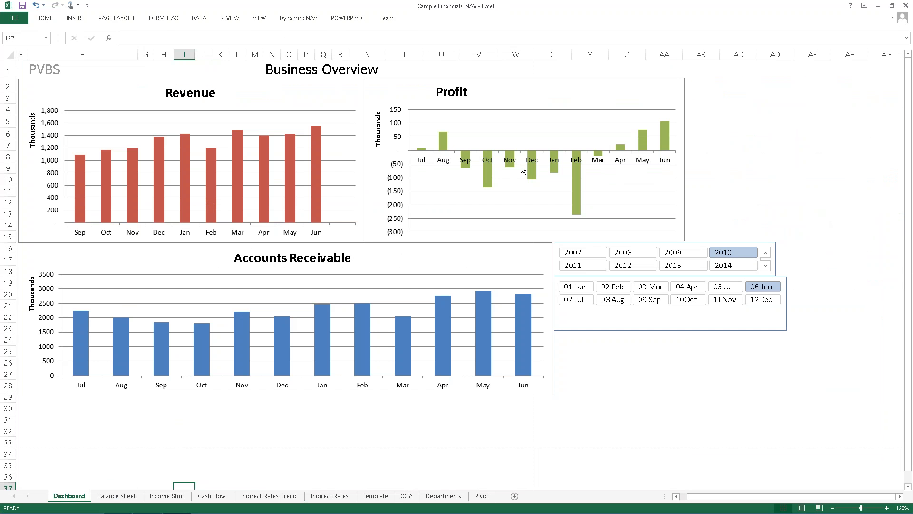
pyautogui.click(133, 493)
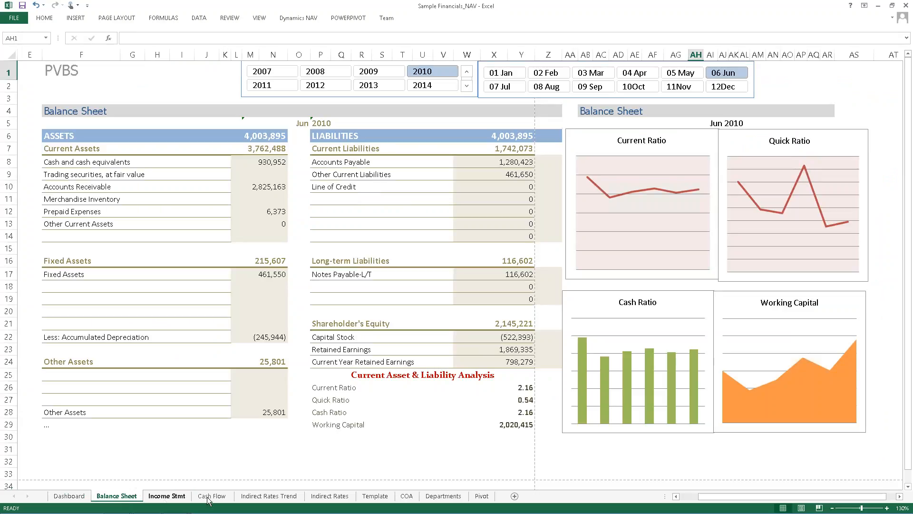
pyautogui.click(264, 496)
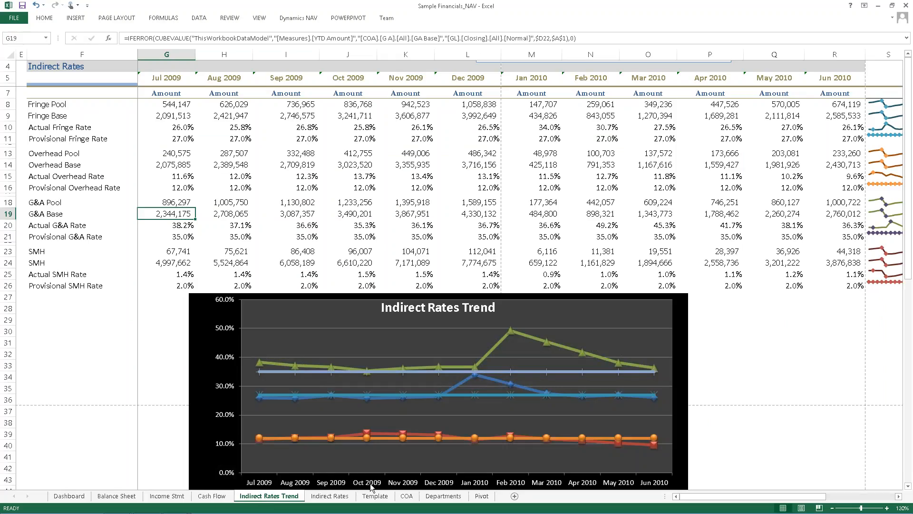
pyautogui.click(330, 500)
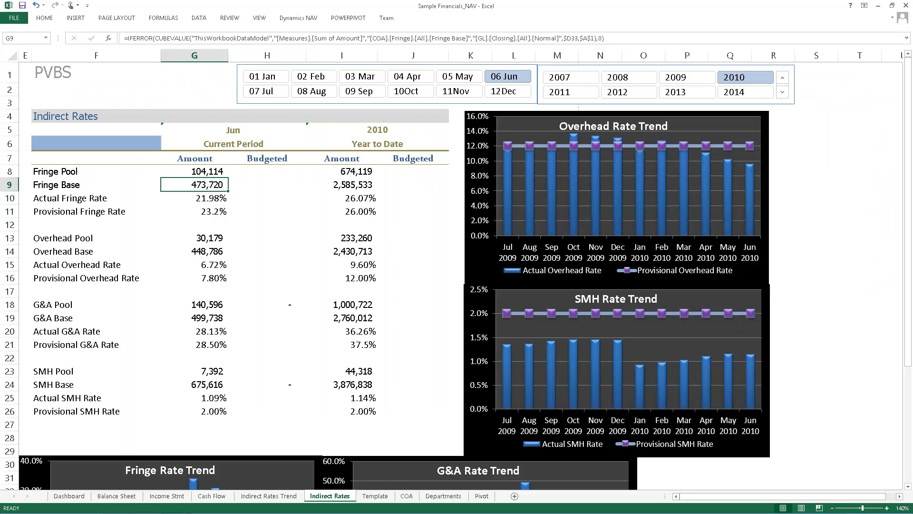
pyautogui.keyDown('ctrl'); pyautogui.scroll(-2, 456, 266); pyautogui.keyUp('ctrl')
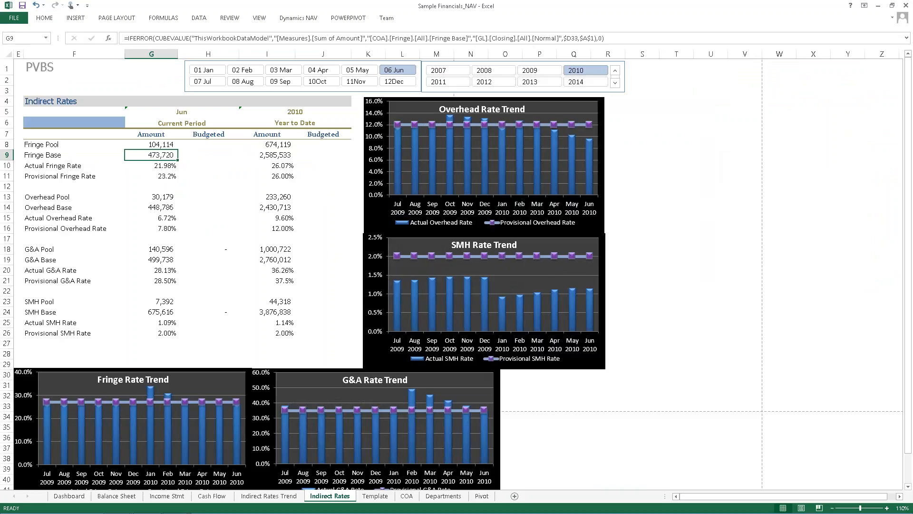
# Switch to the Projects_v2.5 workbook with the empty pivot table on its Sample Profit Analysis sheet
pyautogui.click(877, 7)
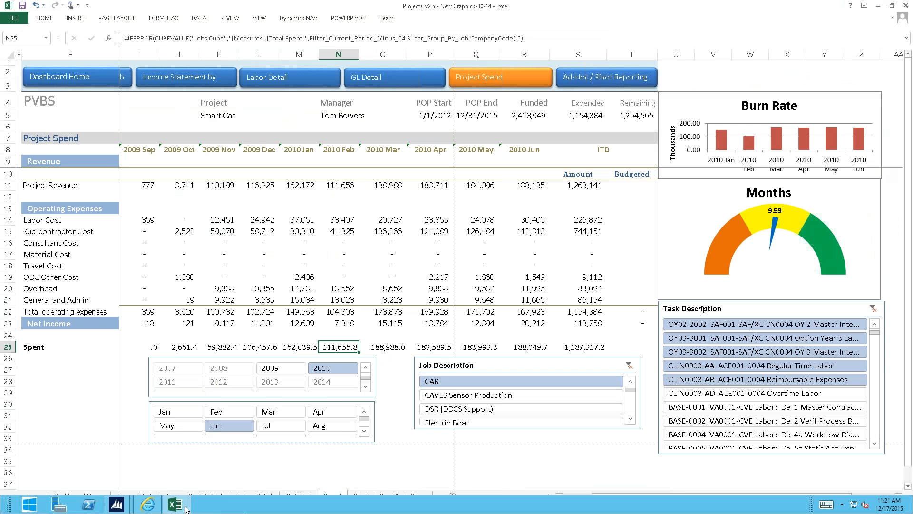
pyautogui.click(185, 509)
pyautogui.click(280, 455)
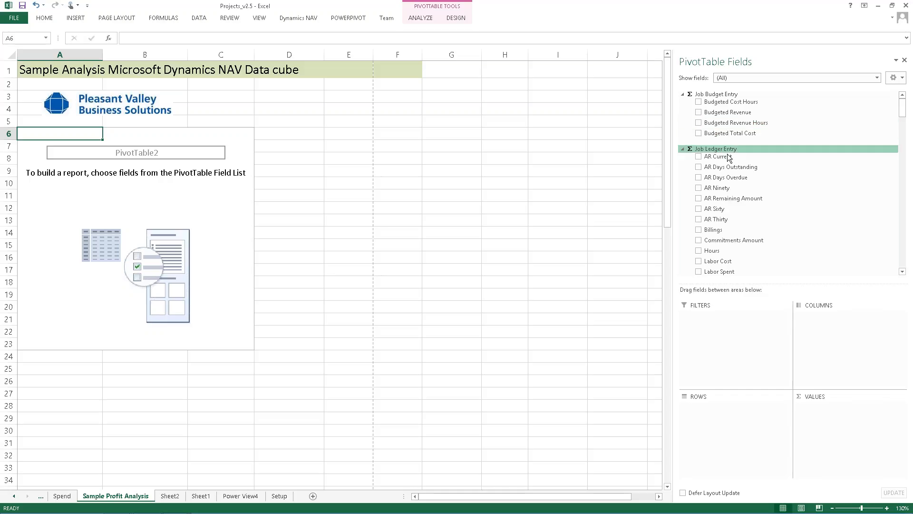
# Add Hours and Unposted Hours from Job Ledger Entry as the values of the Sample Profit Analysis pivot table
pyautogui.scroll(-1, 902, 112)
pyautogui.scroll(-2, 903, 112)
pyautogui.scroll(-1, 903, 113)
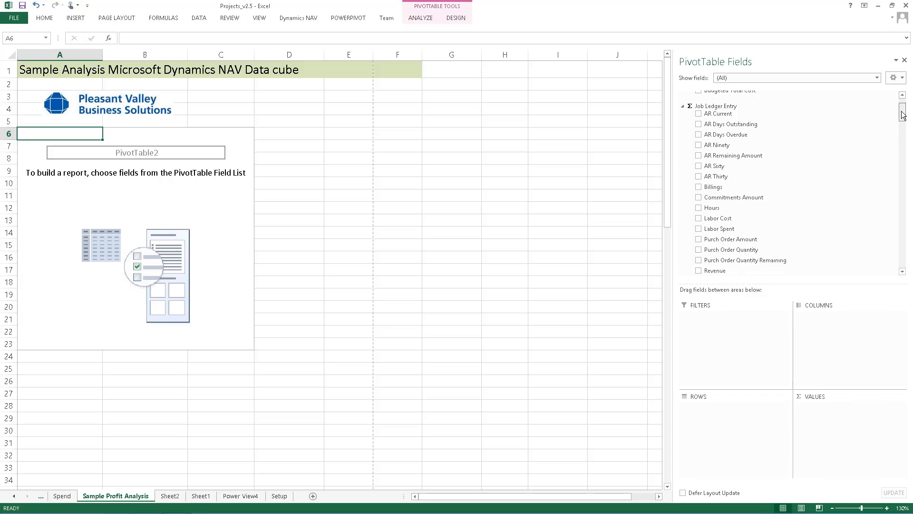
pyautogui.scroll(-1, 903, 115)
pyautogui.moveTo(903, 116); pyautogui.dragTo(902, 119)
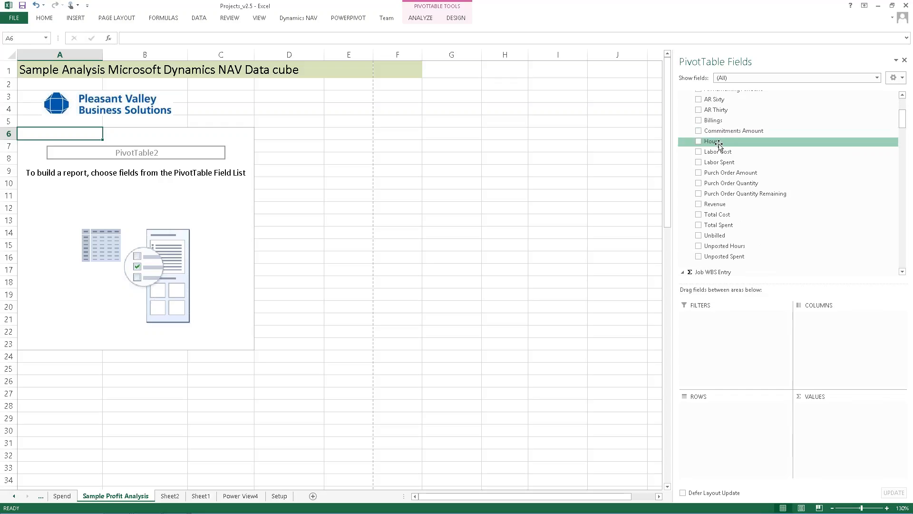
pyautogui.moveTo(718, 144); pyautogui.dragTo(825, 410)
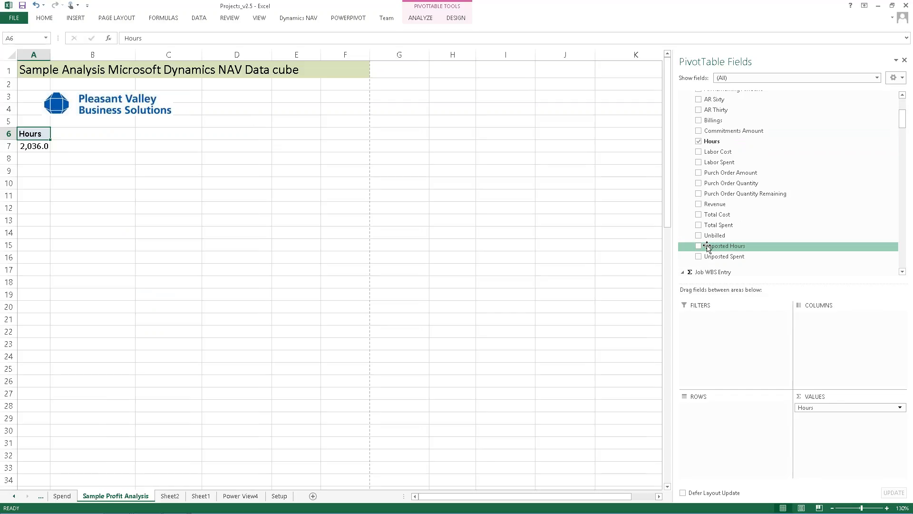
pyautogui.moveTo(708, 247); pyautogui.dragTo(833, 421)
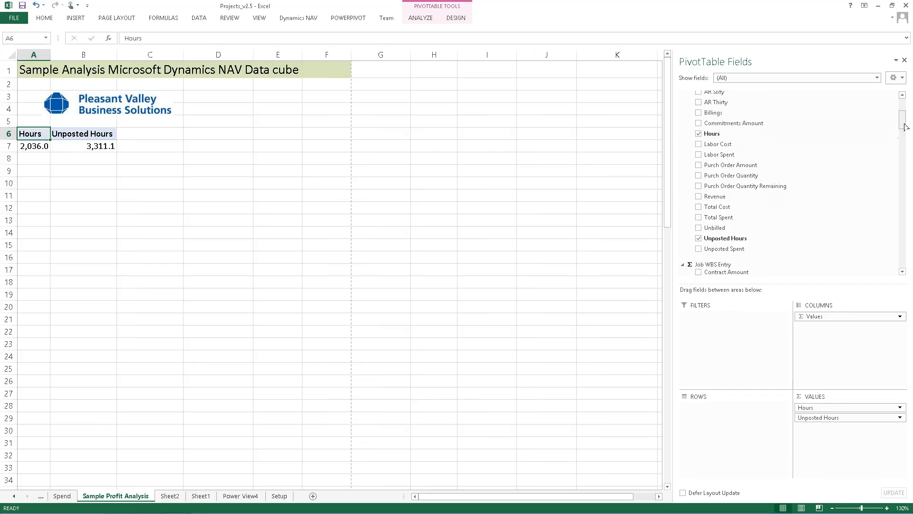
# Break the pivot table down into rows by Group By Contract, Group By Project Manager and the labor category Name
pyautogui.moveTo(906, 138); pyautogui.dragTo(905, 160)
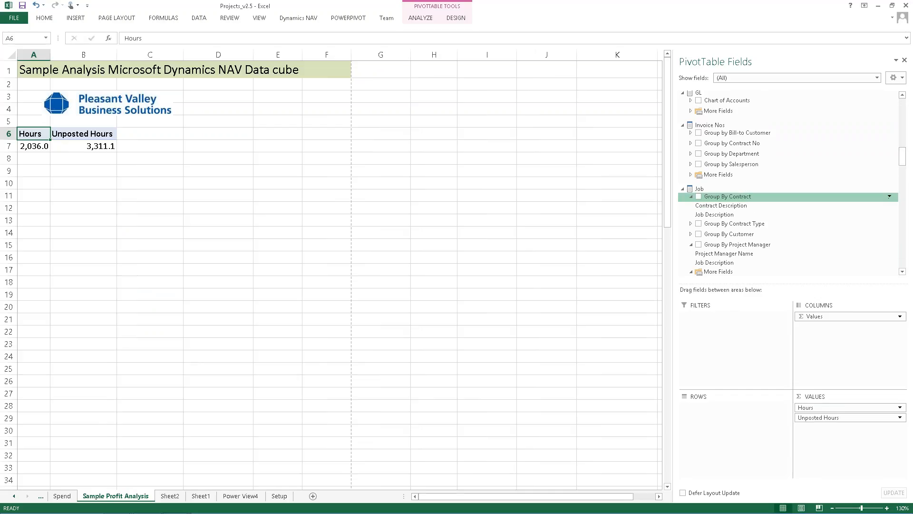
pyautogui.click(691, 196)
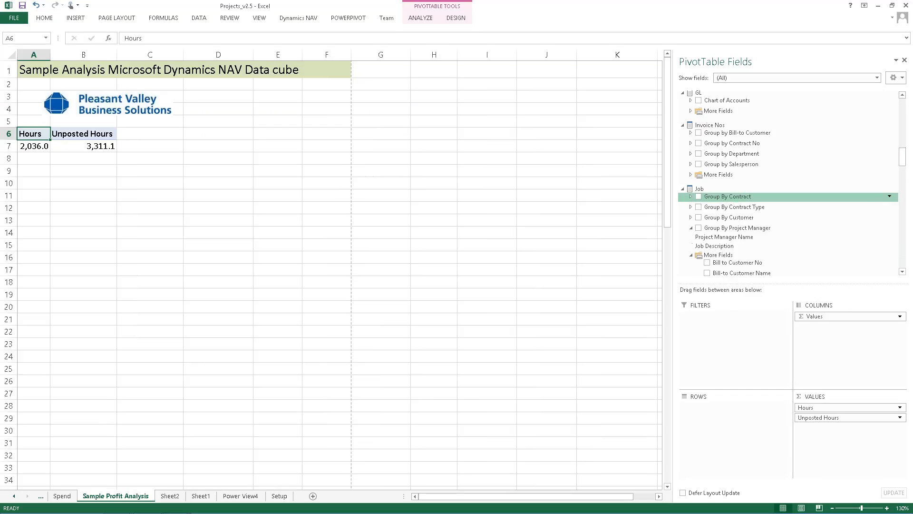
pyautogui.click(690, 197)
pyautogui.moveTo(728, 384); pyautogui.dragTo(742, 408)
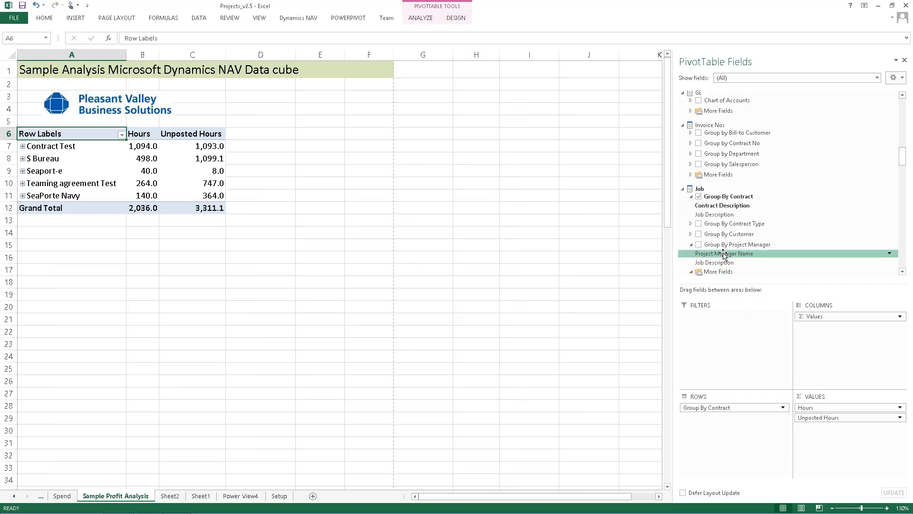
pyautogui.moveTo(724, 255); pyautogui.dragTo(730, 424)
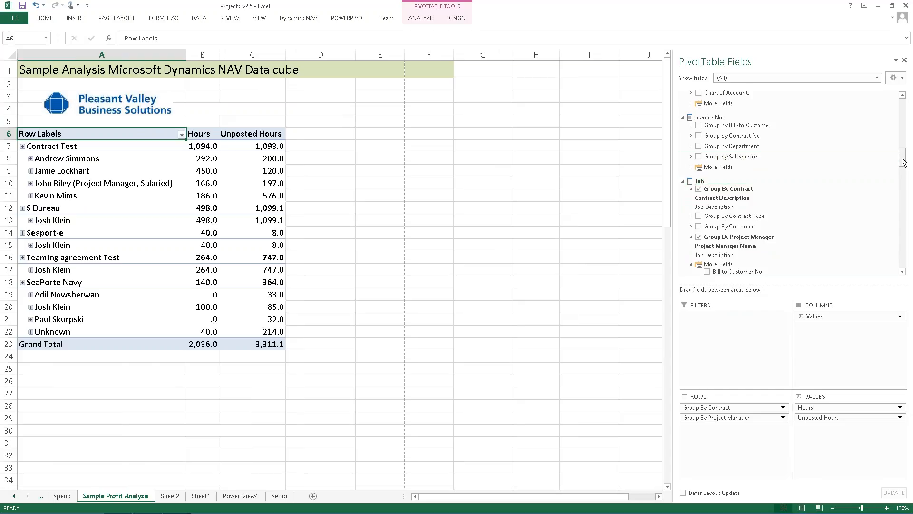
pyautogui.moveTo(904, 157); pyautogui.dragTo(903, 189)
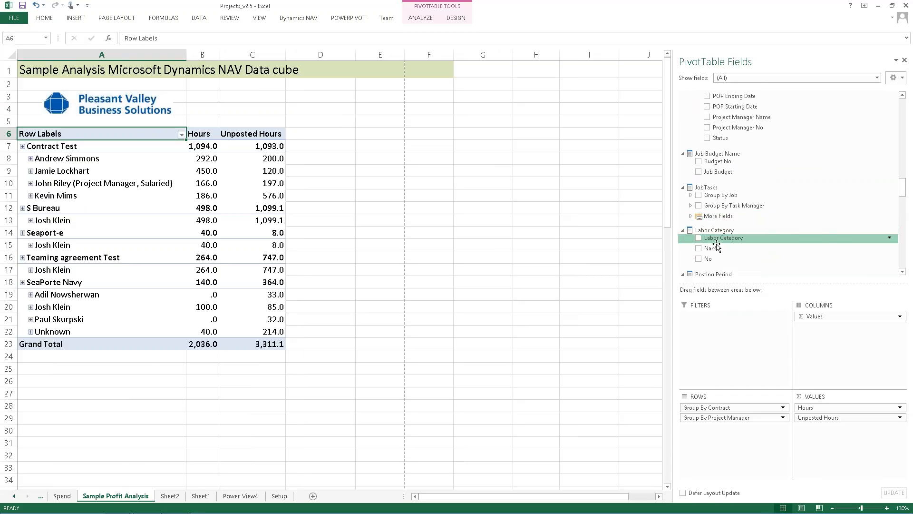
pyautogui.moveTo(713, 251); pyautogui.dragTo(735, 427)
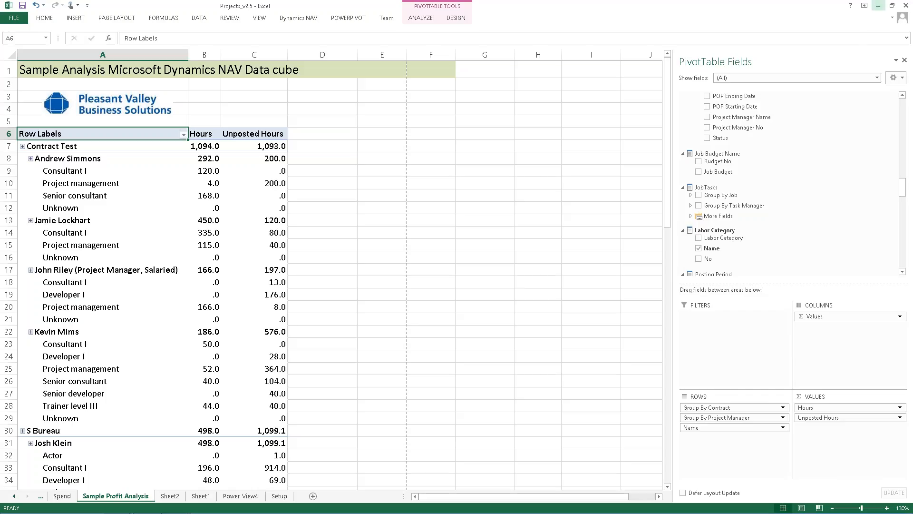
# Switch back to Dynamics NAV and review the contract type, number and description on the Acoustic kitty Job Card
pyautogui.click(878, 7)
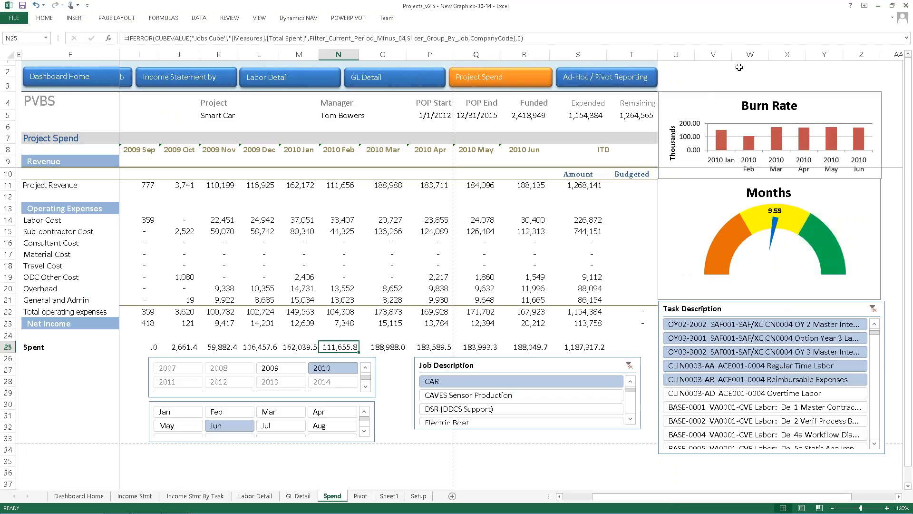
pyautogui.click(878, 7)
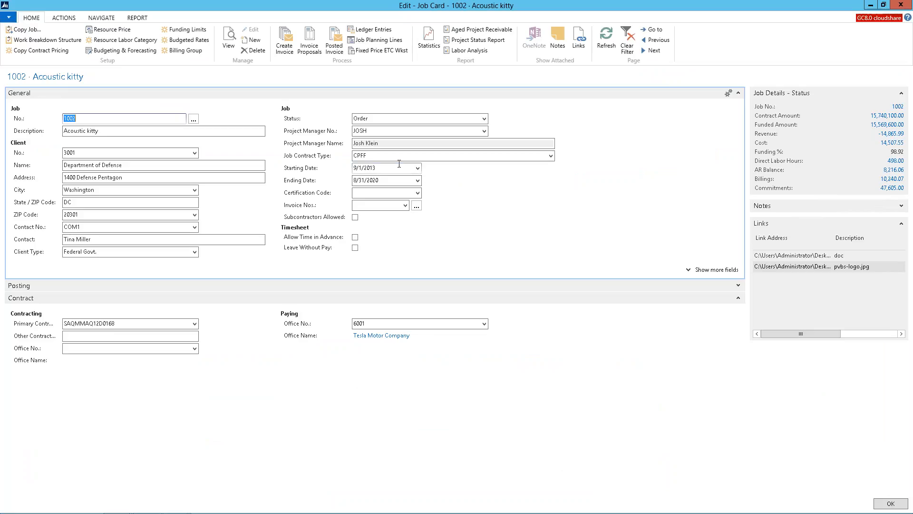
pyautogui.click(373, 156)
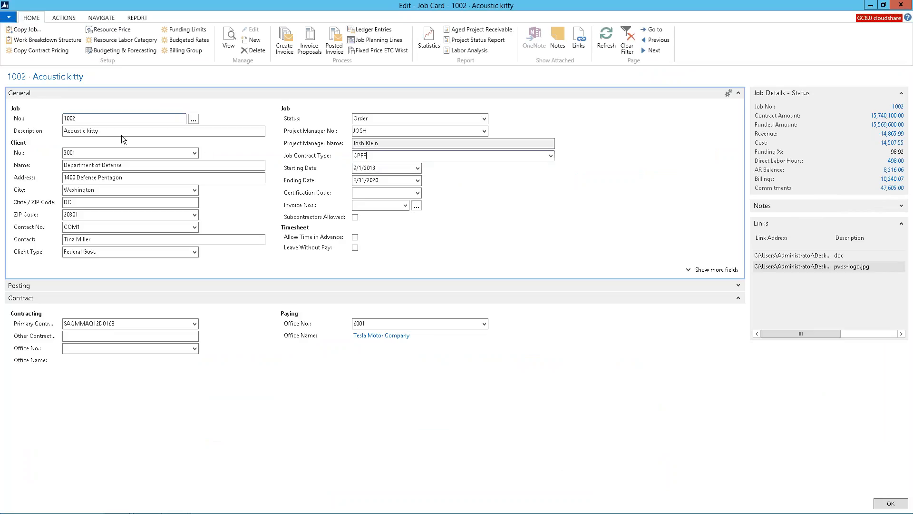
pyautogui.click(101, 119)
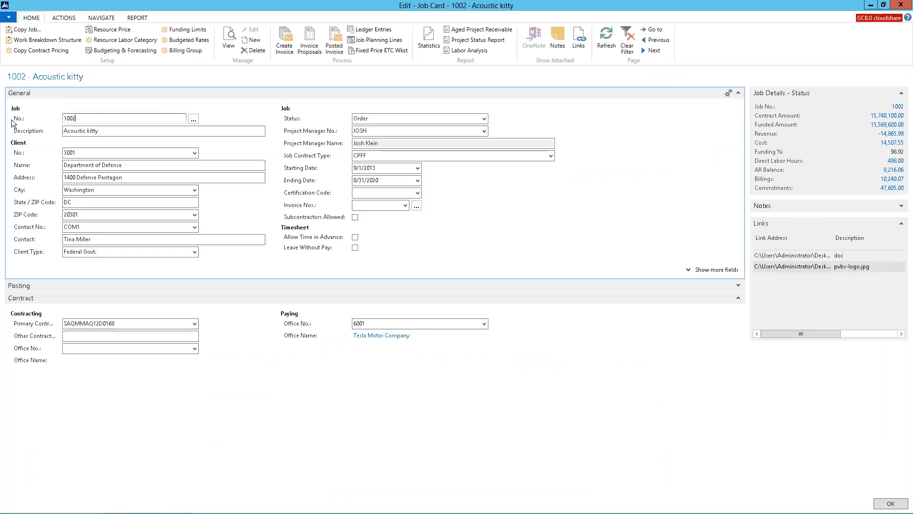
pyautogui.click(81, 130)
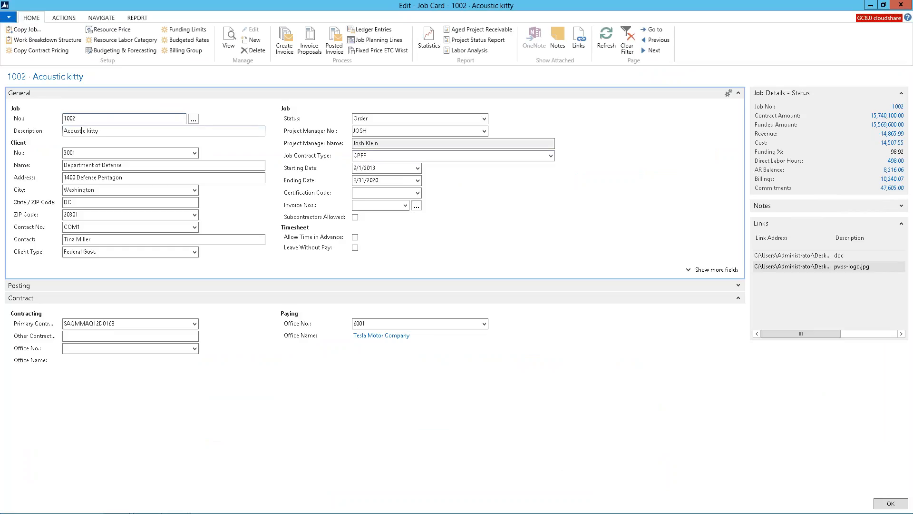
# Look over the client number list on the Job Card and a blank Customer Card for a new client, then cancel it
pyautogui.click(95, 153)
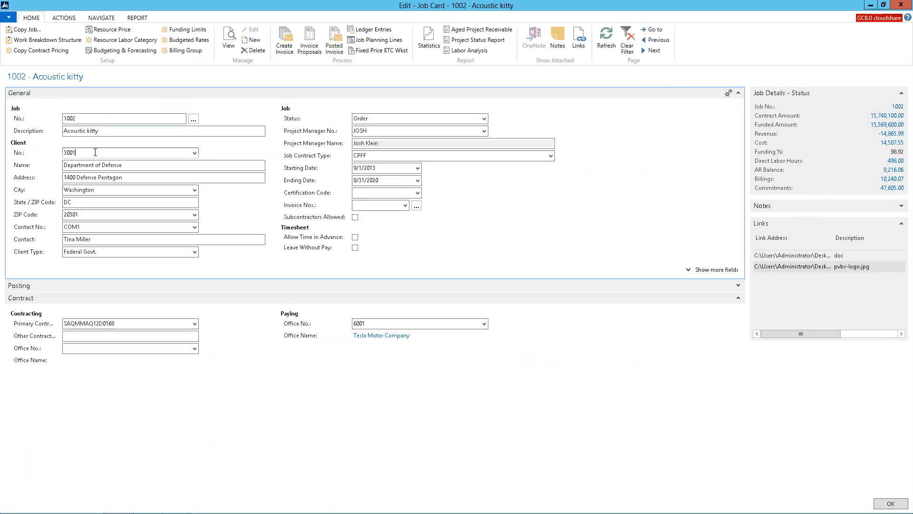
pyautogui.click(195, 153)
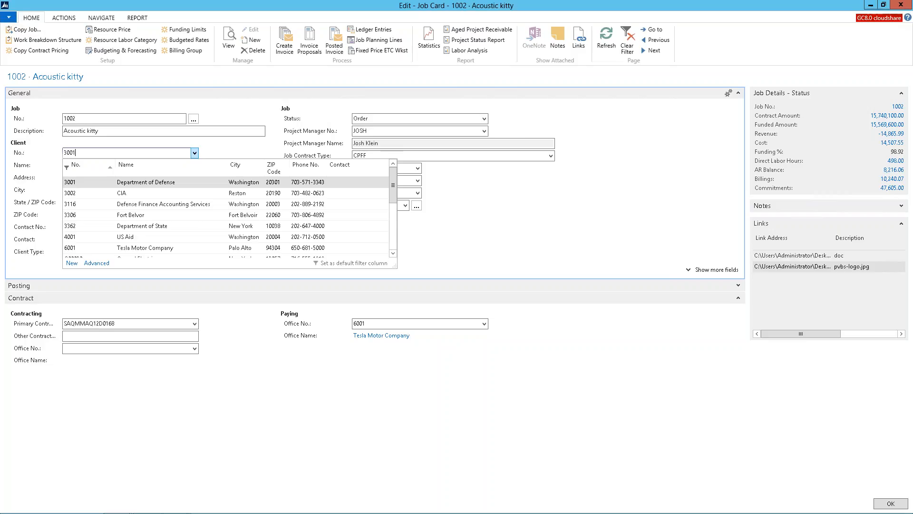
pyautogui.click(71, 264)
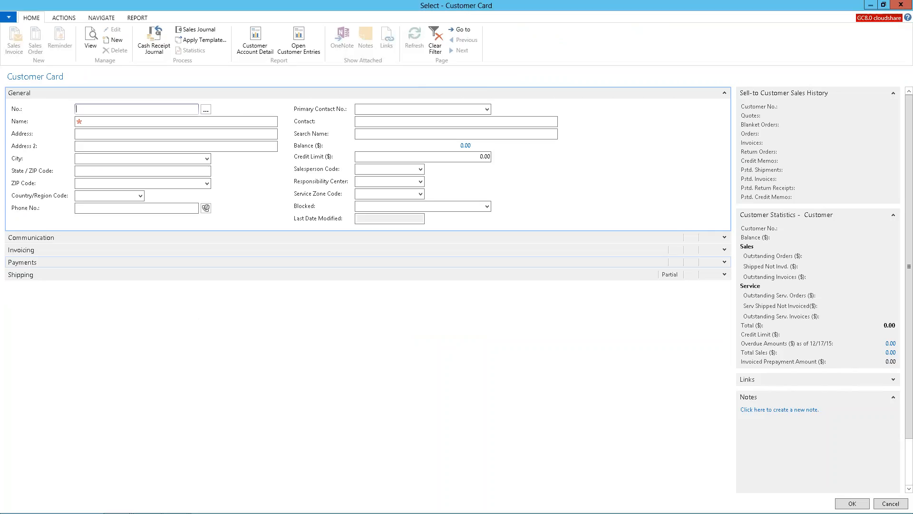
pyautogui.press('Escape')
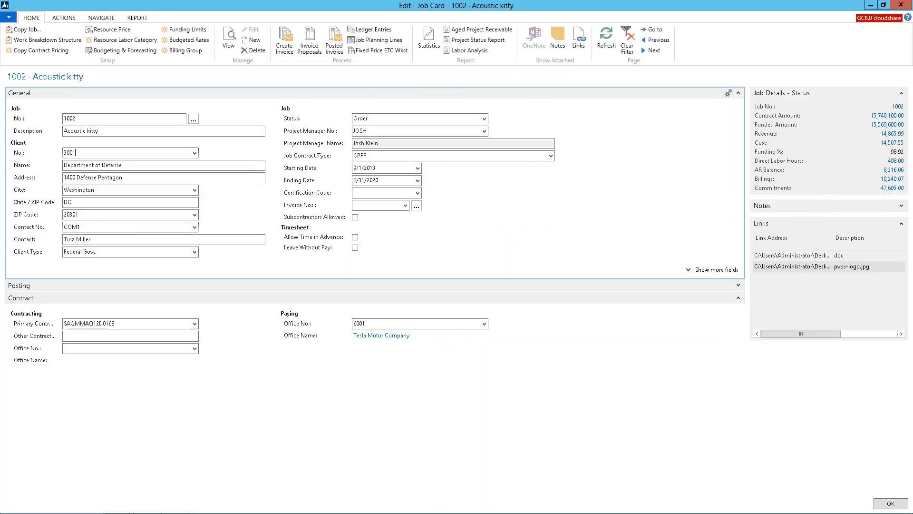
# View the contacts available for the job's client and the Job Contract Type options
pyautogui.click(195, 228)
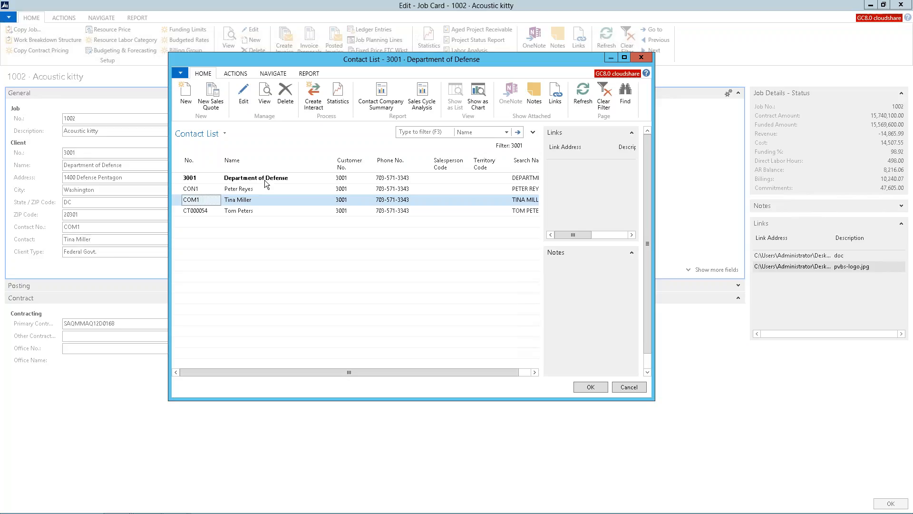
pyautogui.press('Return')
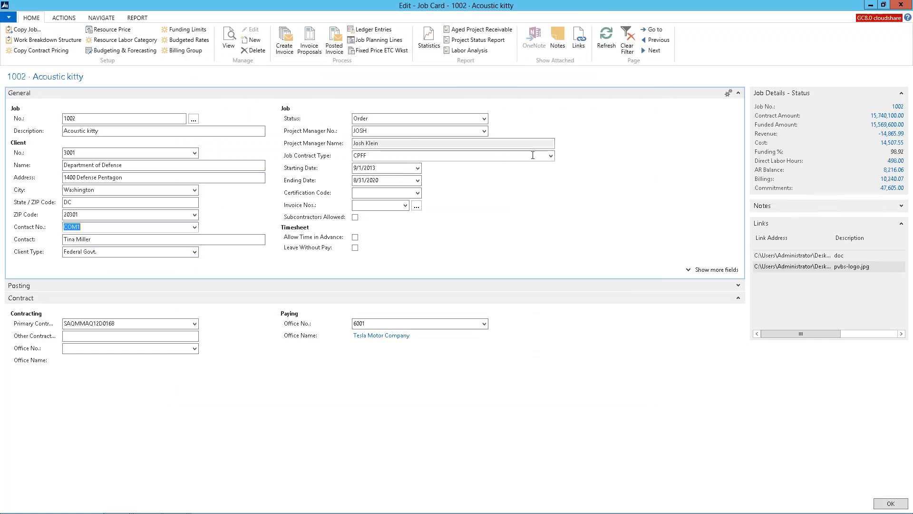
pyautogui.click(551, 157)
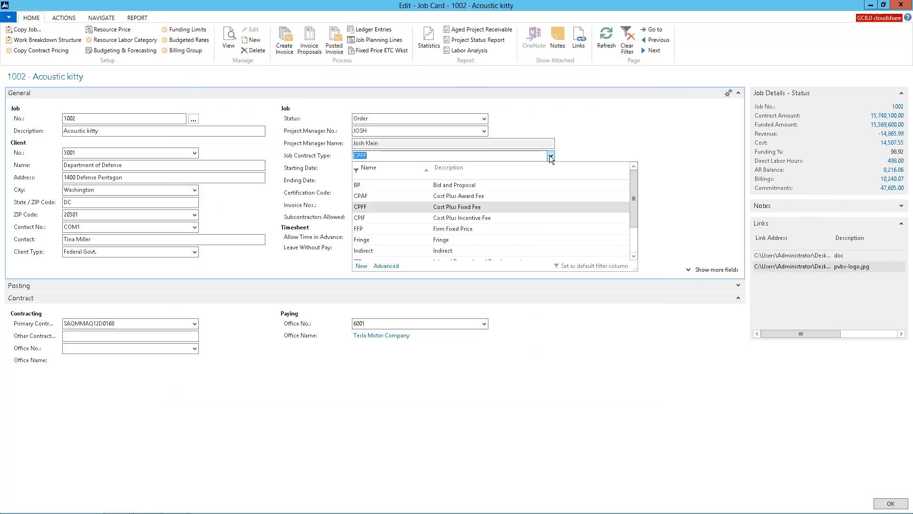
pyautogui.click(646, 128)
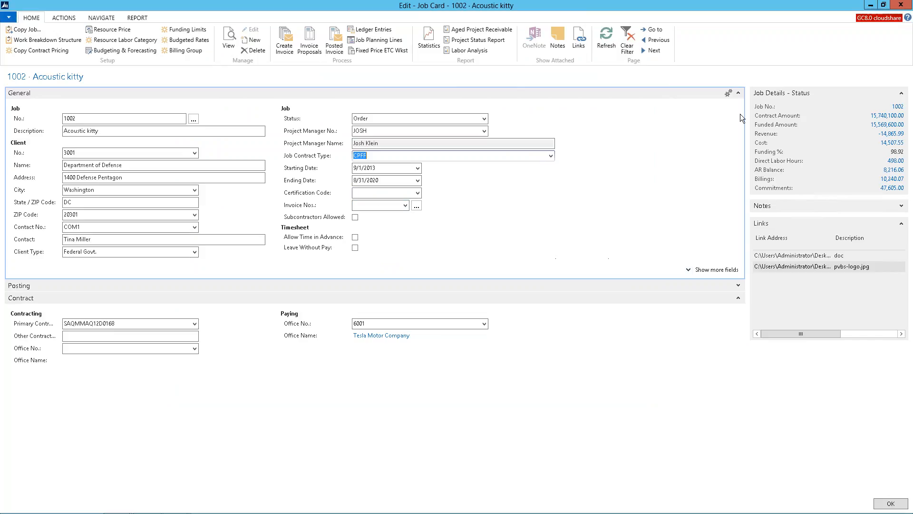
# Collapse the General section, expand Posting, and view the Department Code Dimension and Billing Pool Group options
pyautogui.click(738, 94)
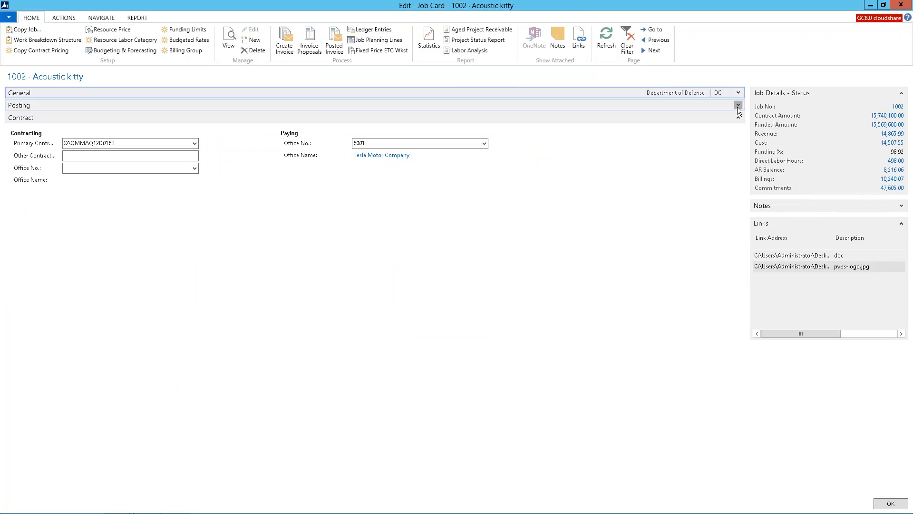
pyautogui.click(738, 106)
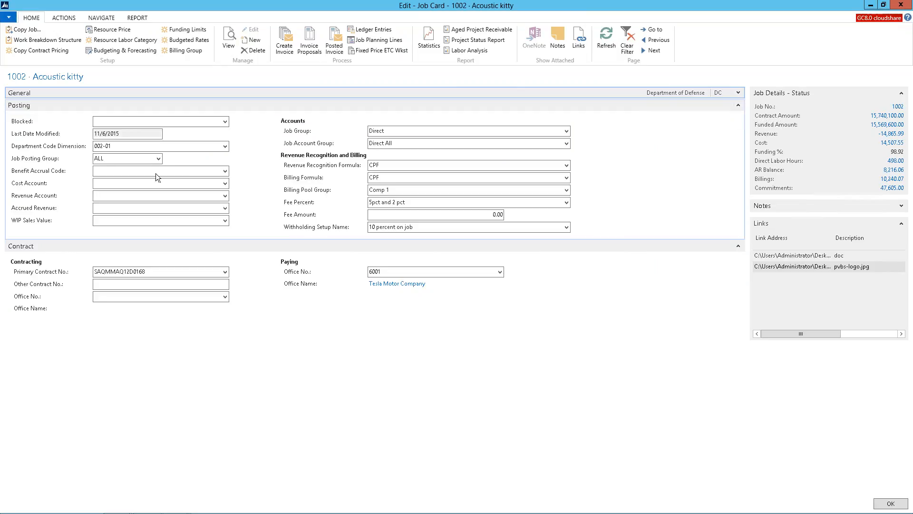
pyautogui.click(225, 147)
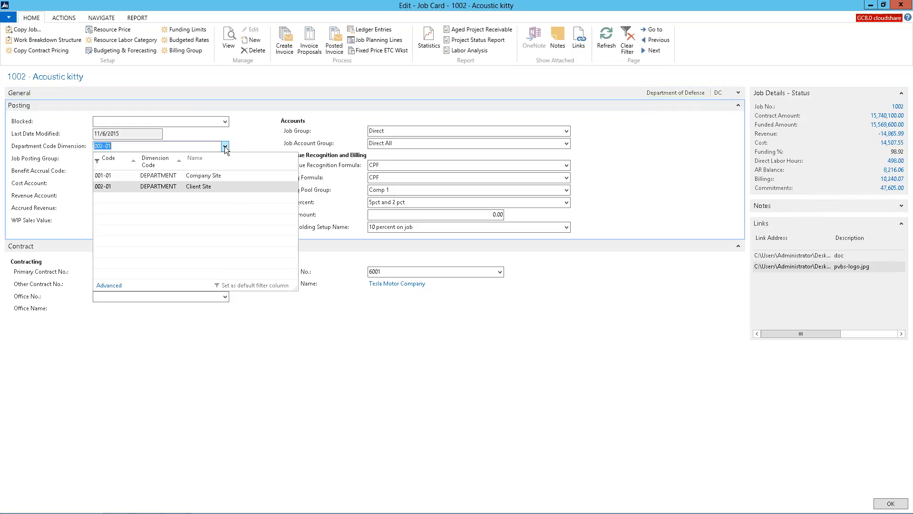
pyautogui.click(225, 146)
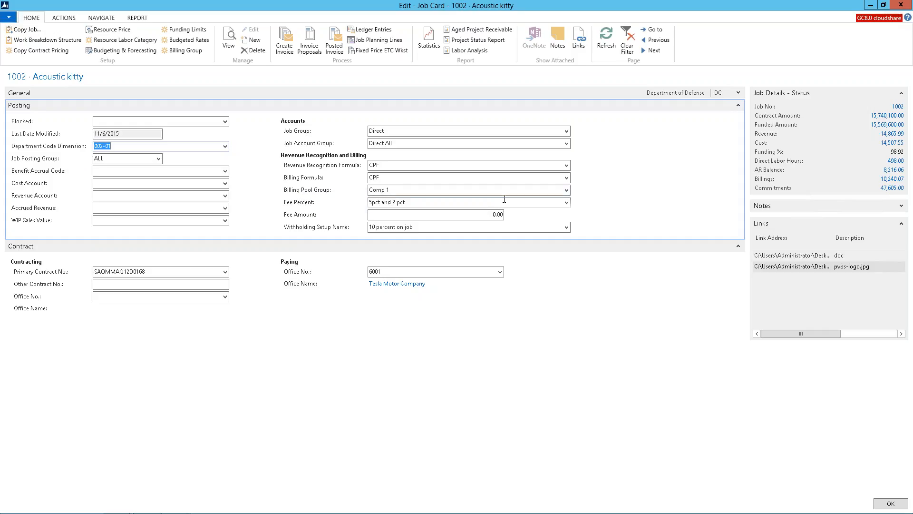
pyautogui.click(566, 189)
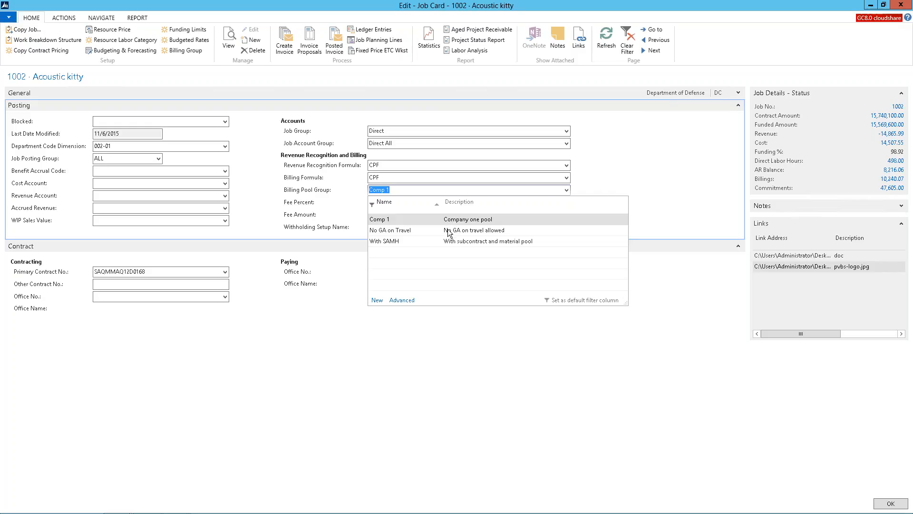
# Close the Billing Pool Group list and view the Fee Percent options, keeping 5pct and 2 pct
pyautogui.click(724, 171)
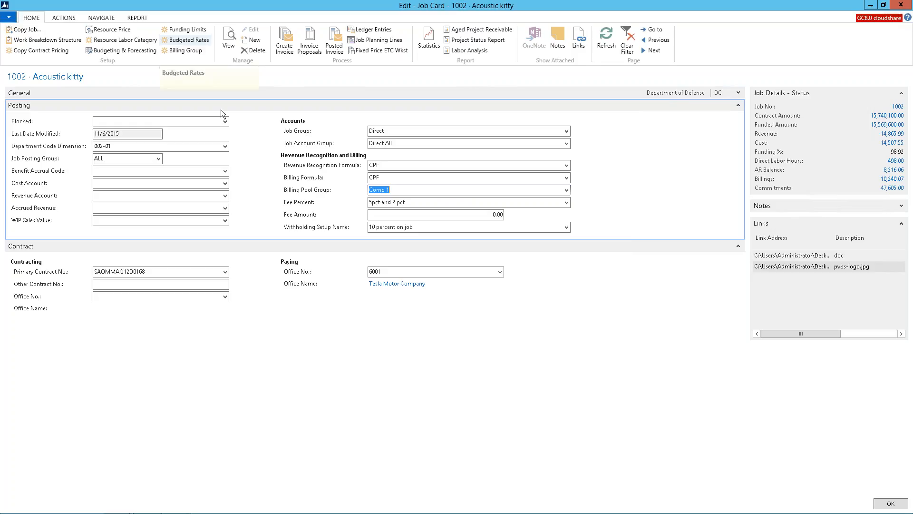
pyautogui.click(569, 201)
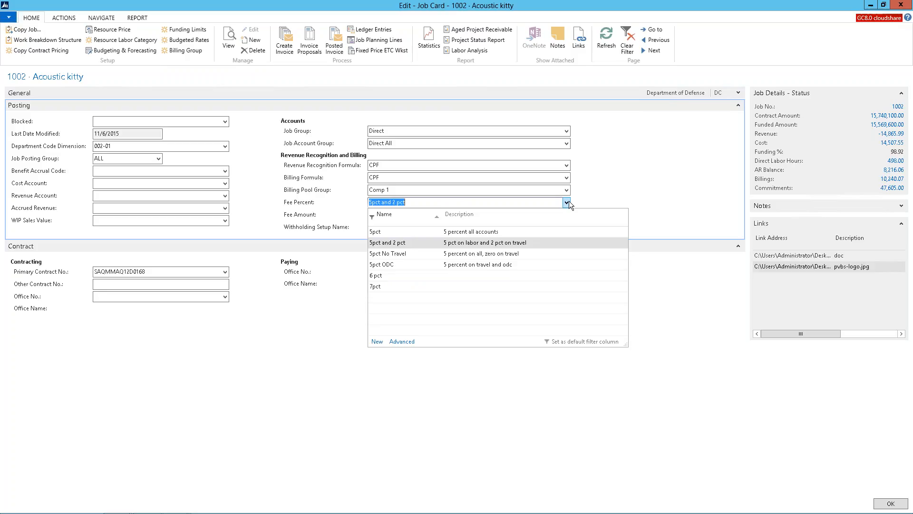
pyautogui.click(456, 243)
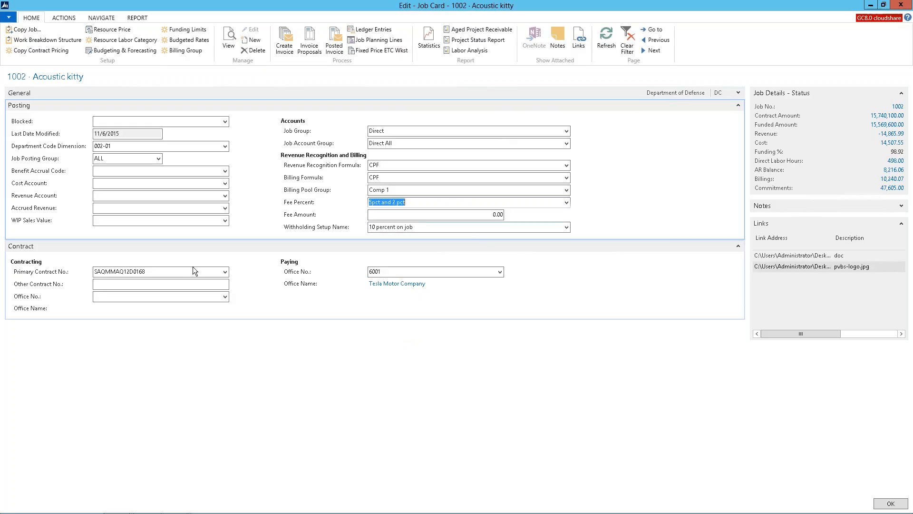
# View the contracts available for the job's Primary Contract No. in the Contract section, leaving the selection as is
pyautogui.click(181, 272)
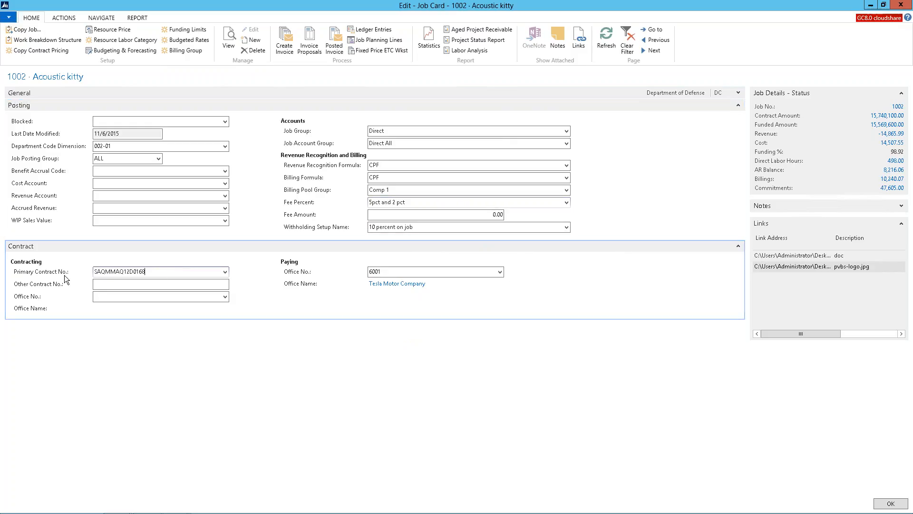
pyautogui.click(225, 272)
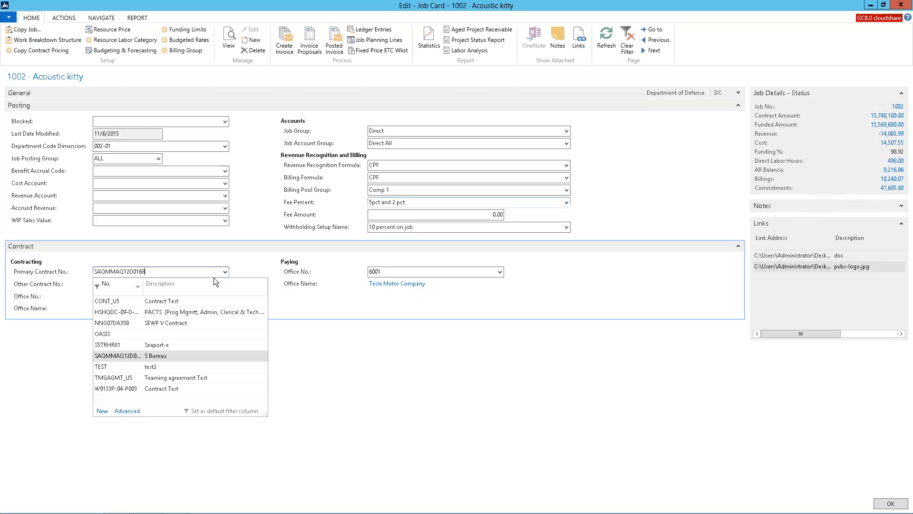
pyautogui.click(249, 272)
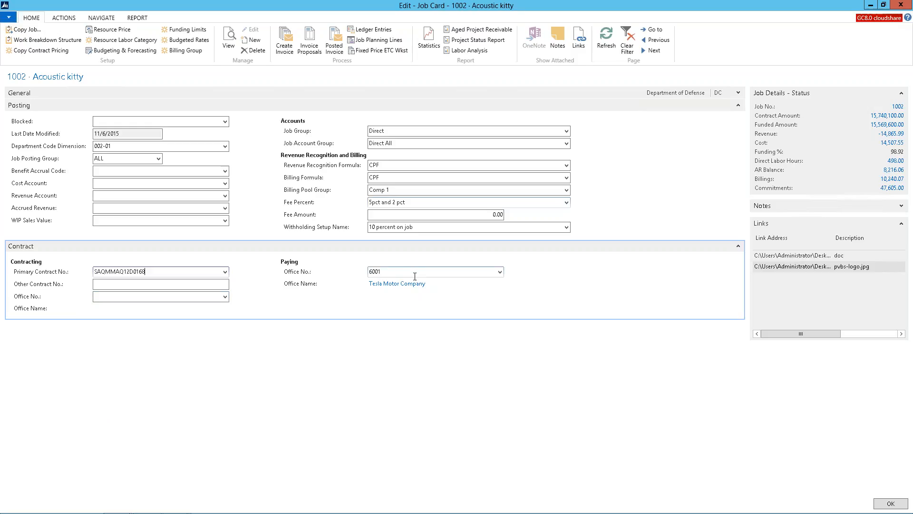
# Collapse the Posting section, then open the job's Work Breakdown Structure with task 001, Dynamics NAV Implementation (Task Order), expanded
pyautogui.click(738, 106)
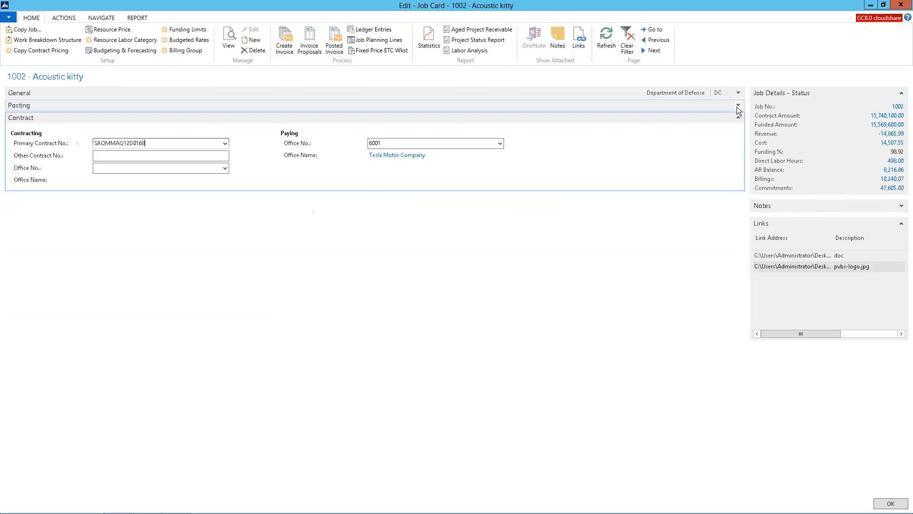
pyautogui.click(23, 41)
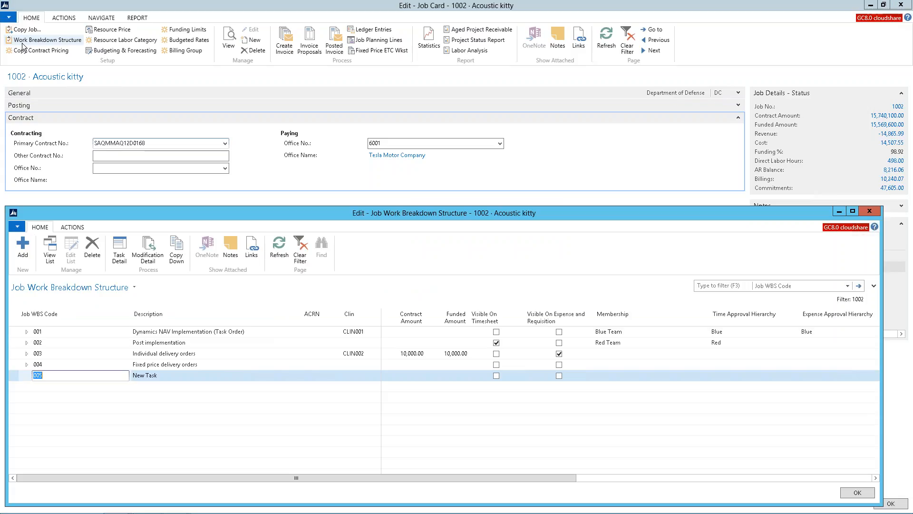
pyautogui.moveTo(230, 210); pyautogui.dragTo(222, 196)
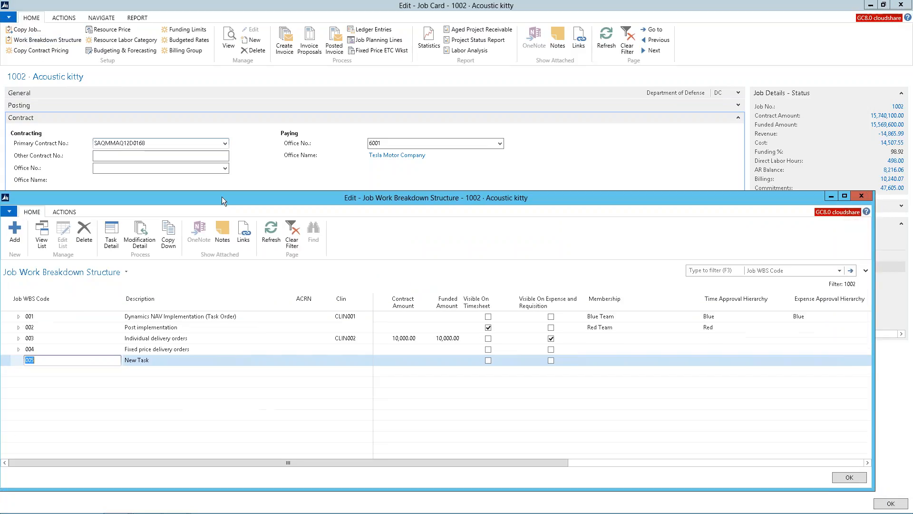
pyautogui.click(19, 316)
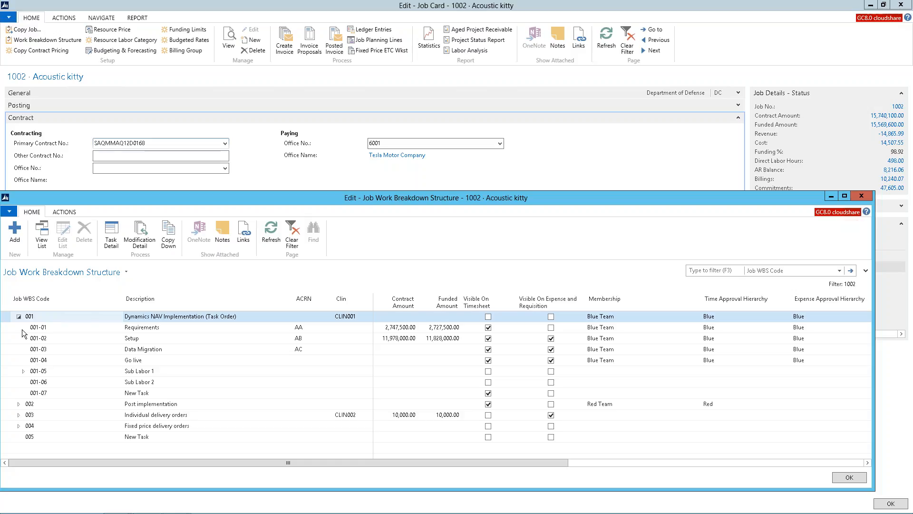
# Review the subtasks 001-01 through 001-07 under task 001 and the contract amount of the Setup task
pyautogui.click(22, 329)
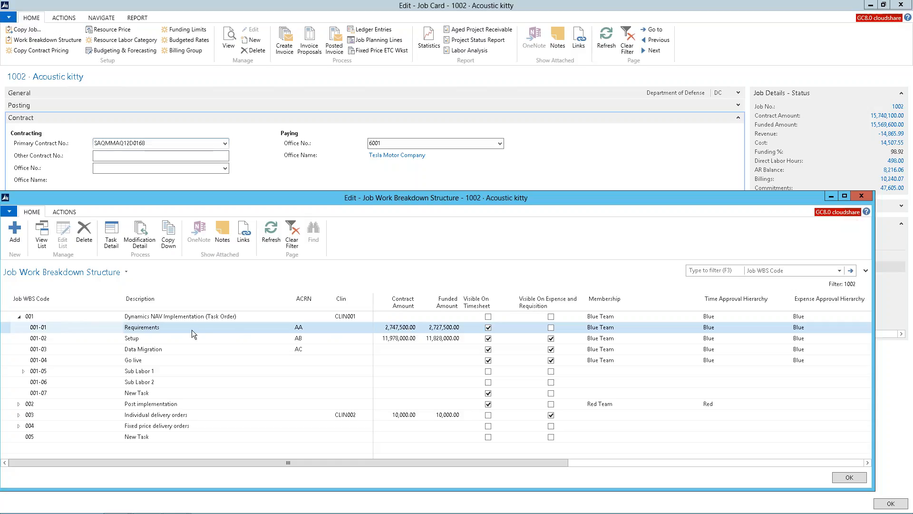
pyautogui.click(159, 316)
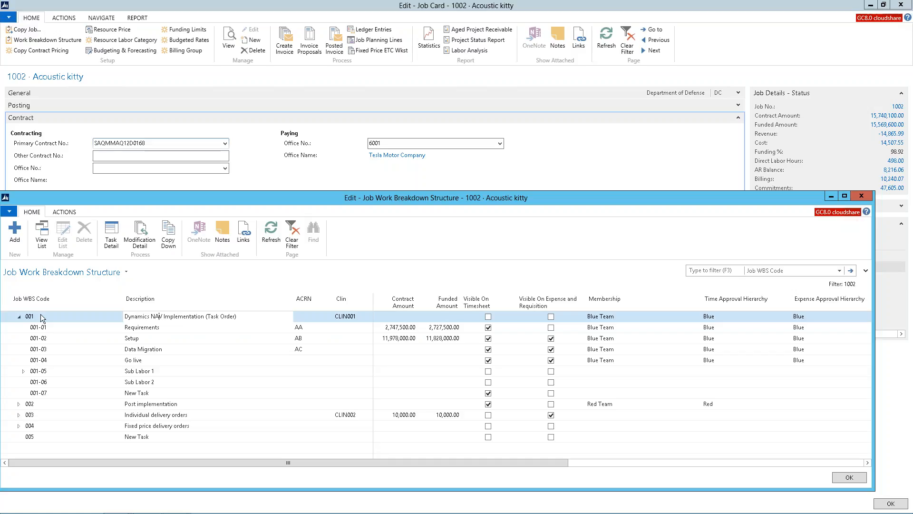
pyautogui.moveTo(11, 330); pyautogui.dragTo(9, 399)
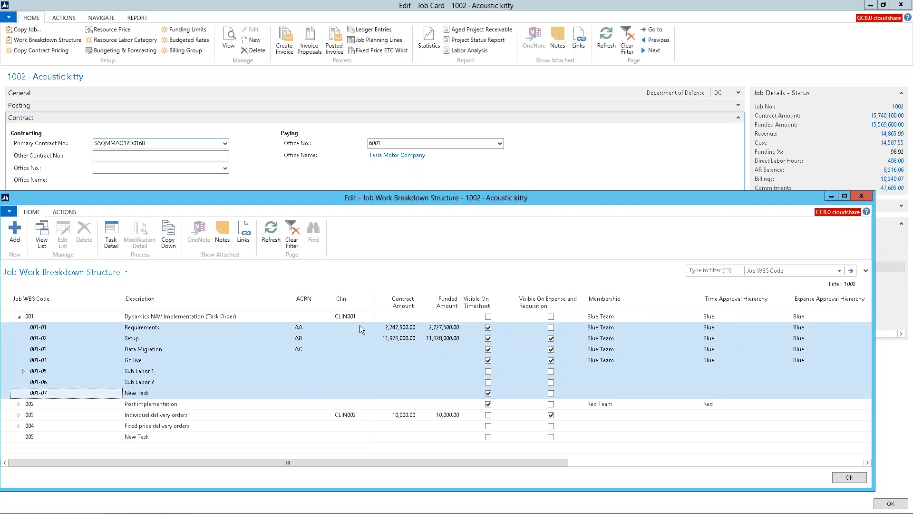
pyautogui.click(186, 341)
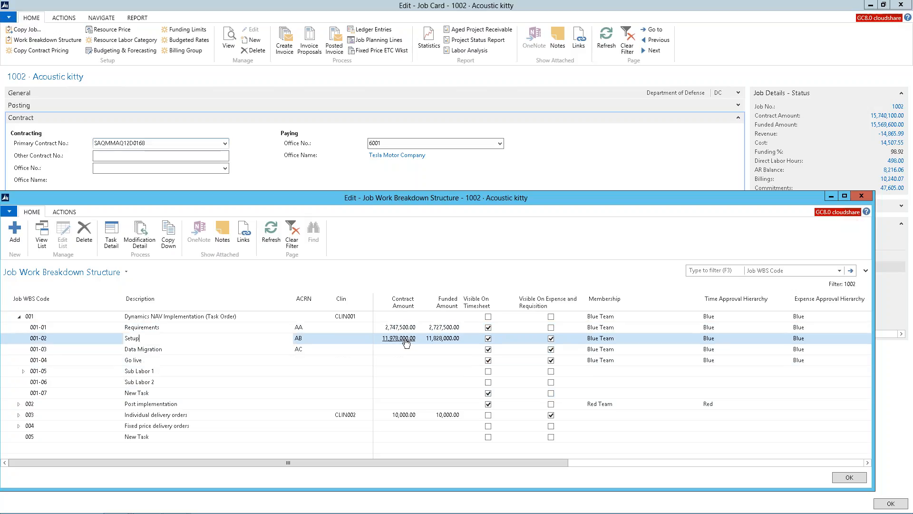
# Open the modification detail of the Requirements task 001-01 and go through its funding changes to the last entry
pyautogui.click(261, 329)
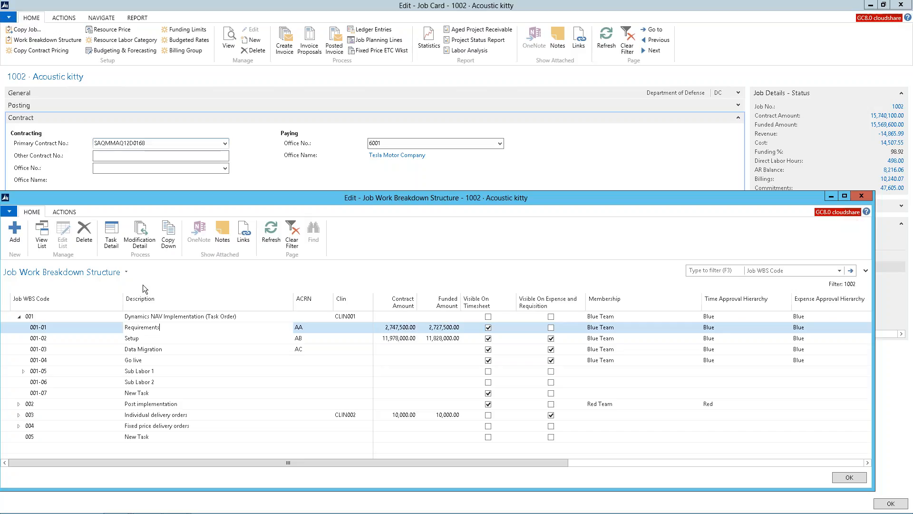
pyautogui.click(138, 242)
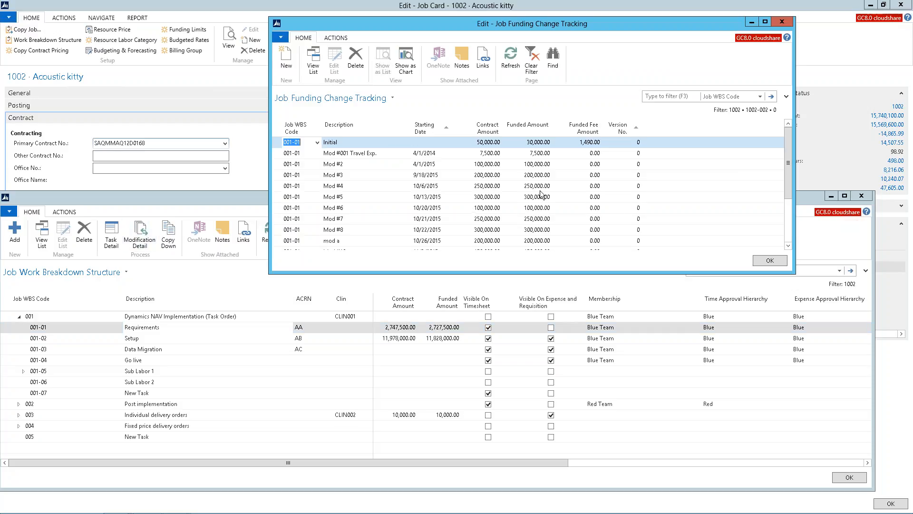
pyautogui.moveTo(787, 200); pyautogui.dragTo(787, 245)
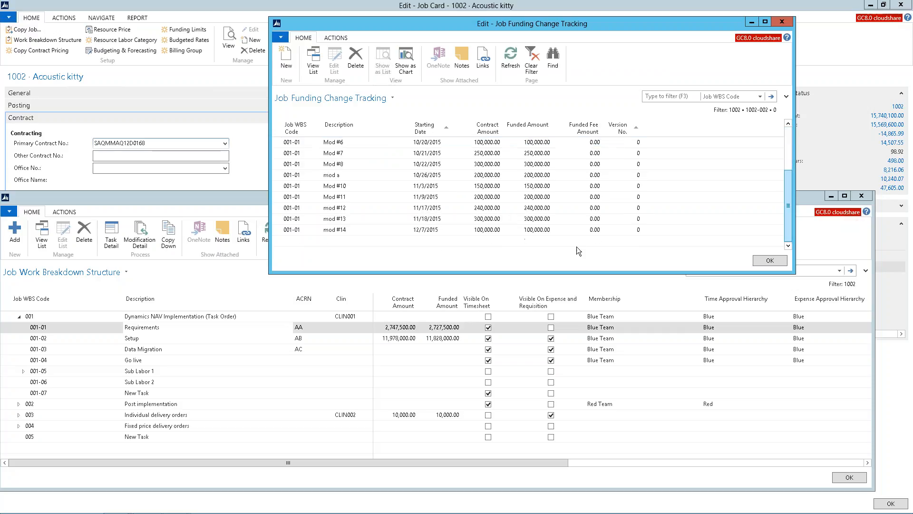
# Add a funding change line for task 001-01 with the description mod #15
pyautogui.click(346, 243)
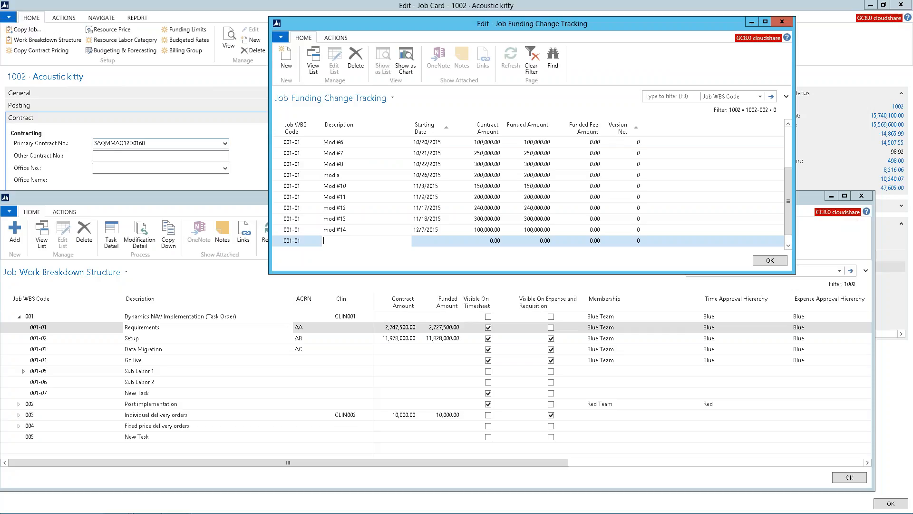
pyautogui.press('F8')
pyautogui.click(362, 242)
pyautogui.press('BackSpace')
pyautogui.write('5')
pyautogui.press('Tab')
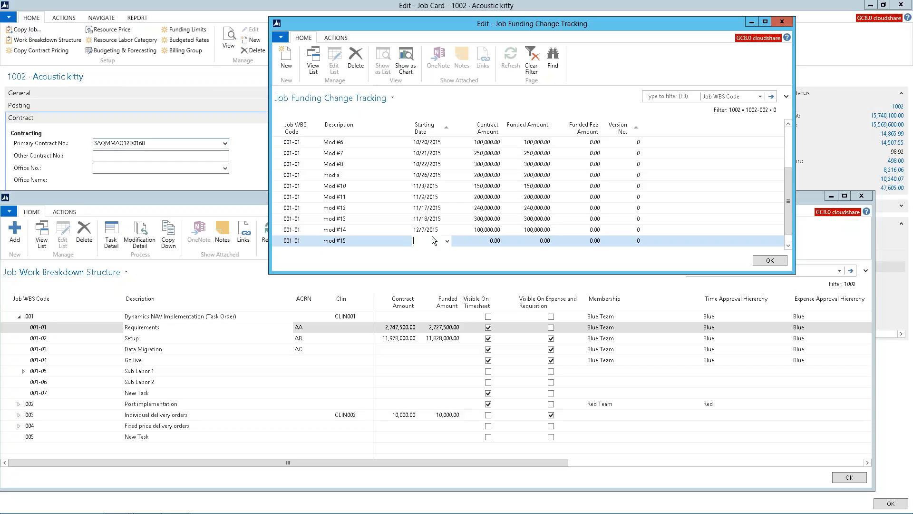
# Set the starting date of mod #15 to 12/17/2015
pyautogui.click(448, 241)
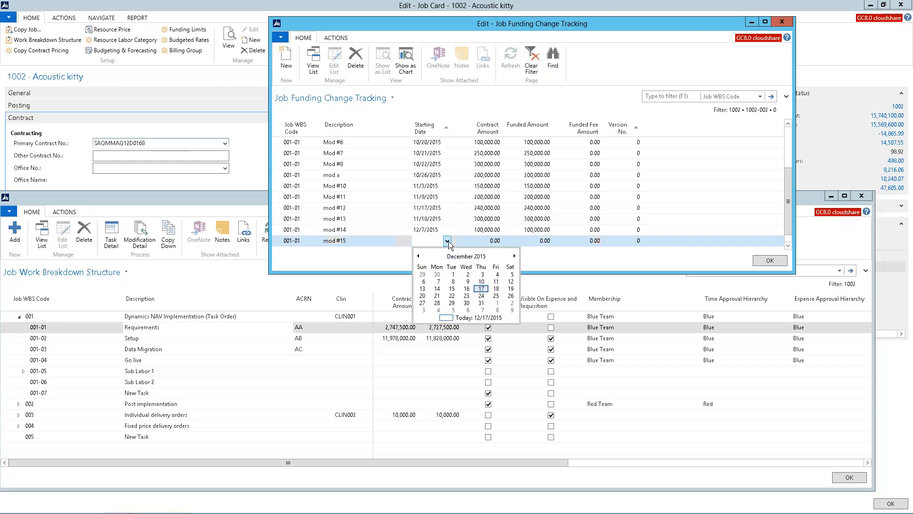
pyautogui.click(480, 281)
pyautogui.write('t')
pyautogui.press('Tab')
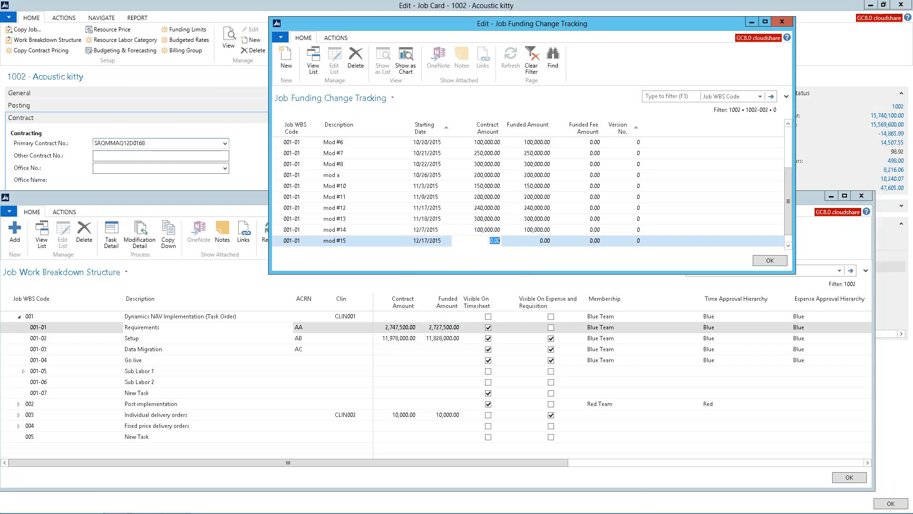
# Change the starting date of mod #15 to 12/10/2015
pyautogui.hotkey('shift', 'Tab')
pyautogui.click(447, 241)
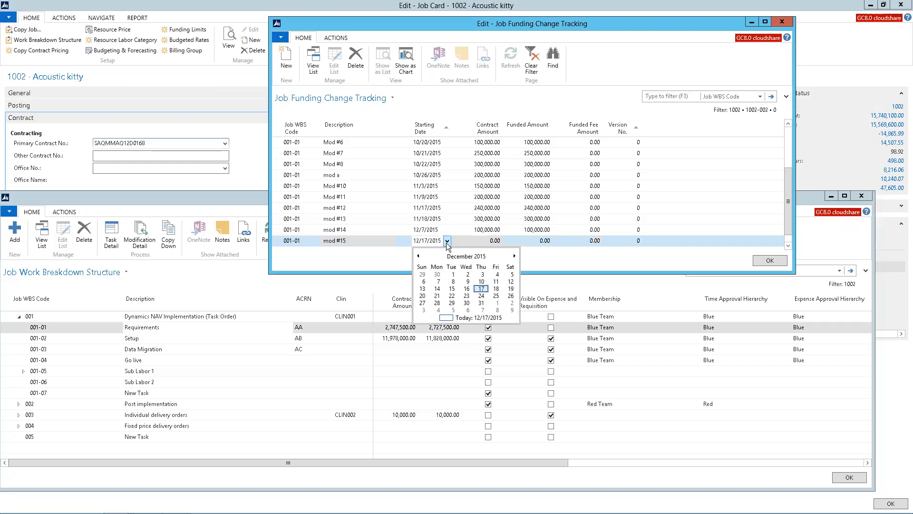
pyautogui.click(481, 286)
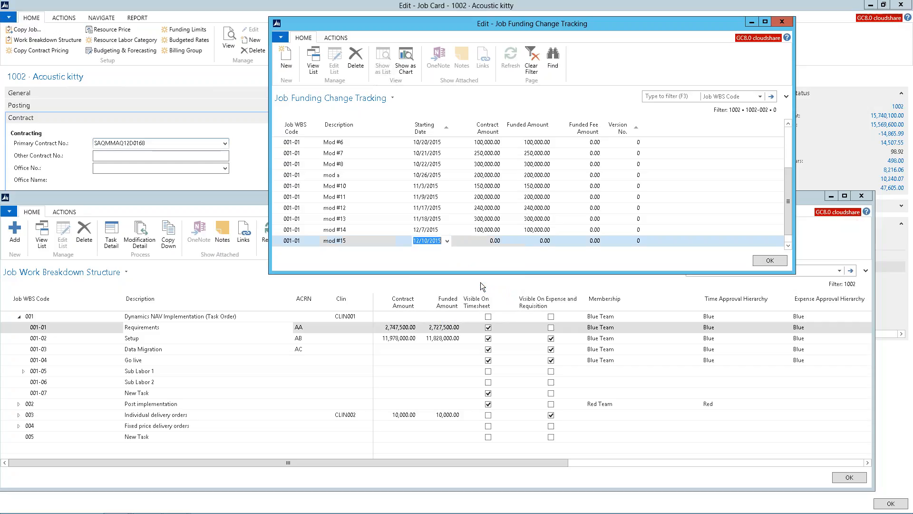
pyautogui.press('Tab')
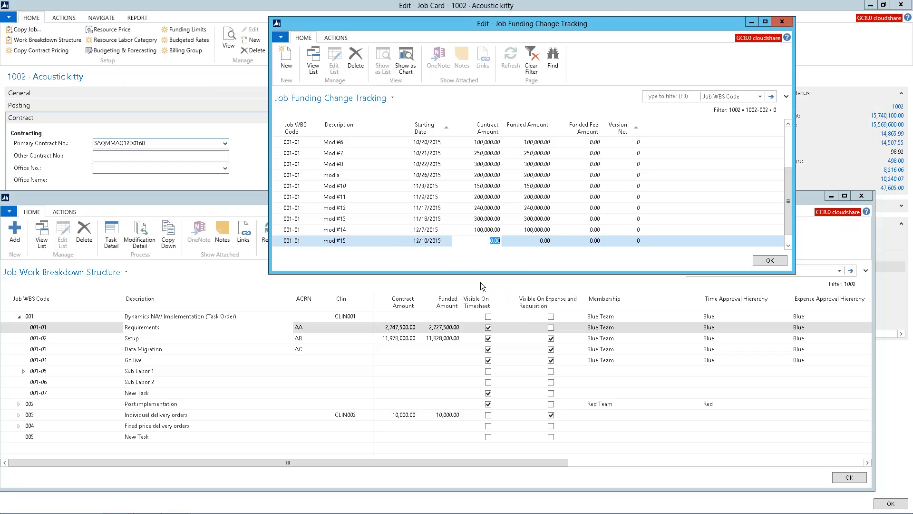
# Set the contract amount and funded amount of mod #15 to 200,000 each, and return to the Job Card
pyautogui.write('2')
pyautogui.write('0,0')
pyautogui.write('00')
pyautogui.press('Tab')
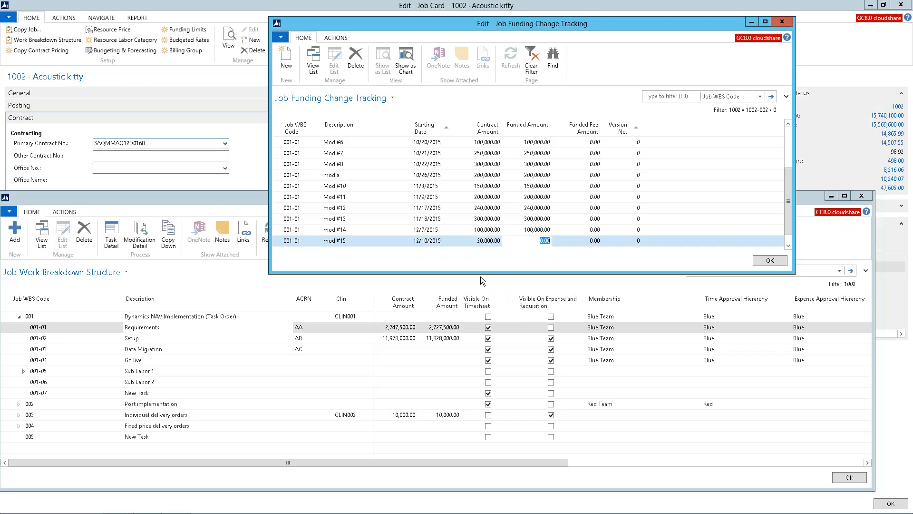
pyautogui.click(487, 240)
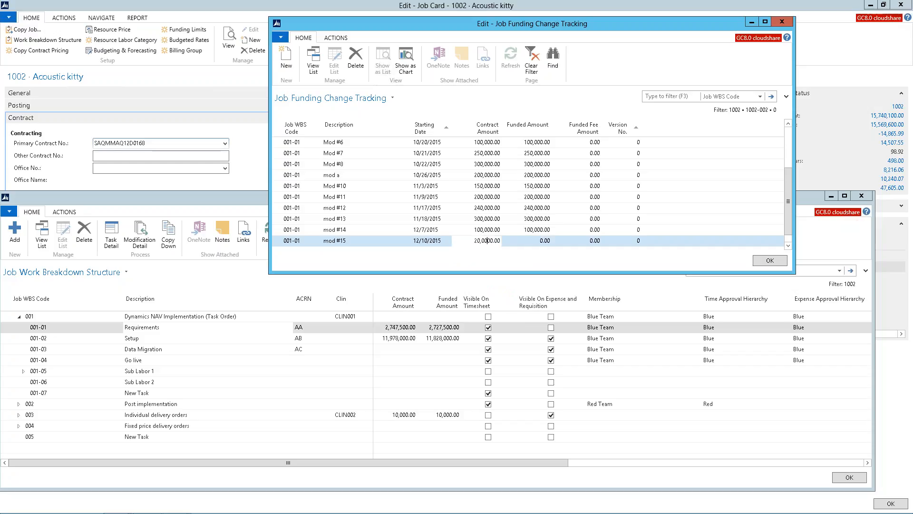
pyautogui.write('0')
pyautogui.press('Tab')
pyautogui.write('200,000')
pyautogui.press('Tab')
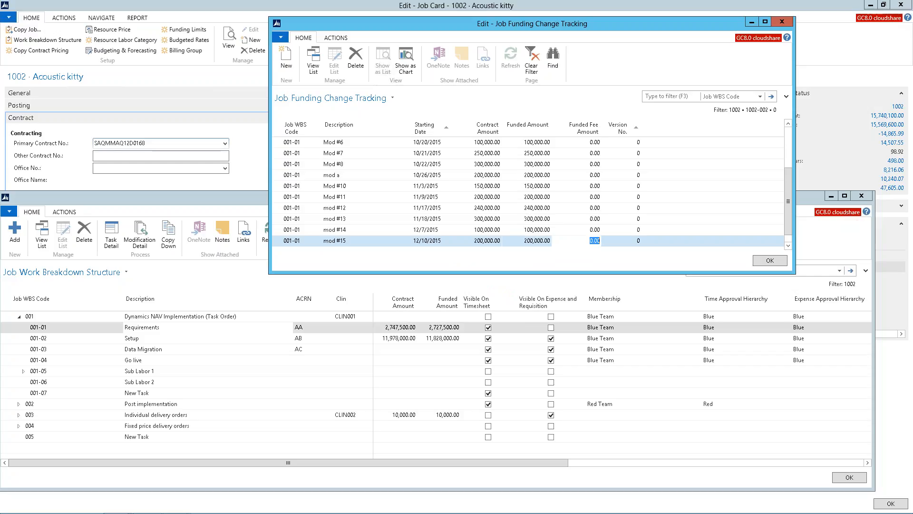
pyautogui.click(780, 262)
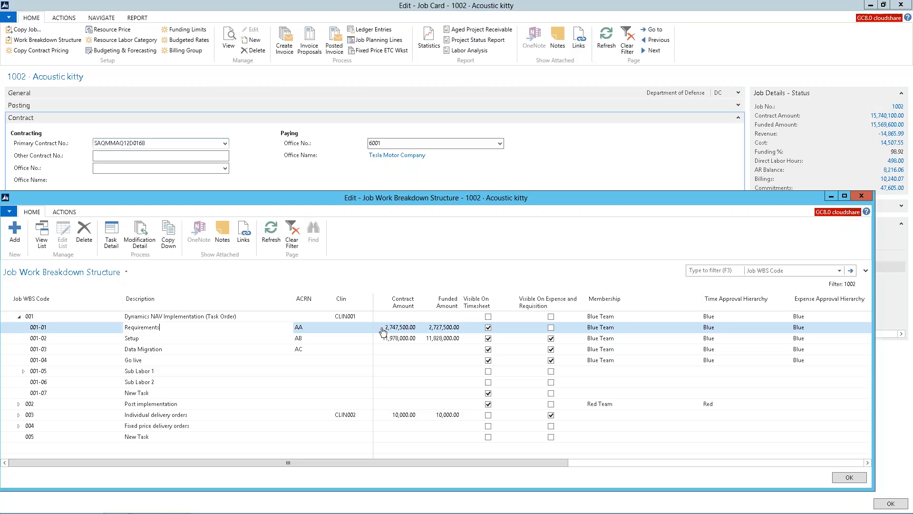
pyautogui.click(840, 478)
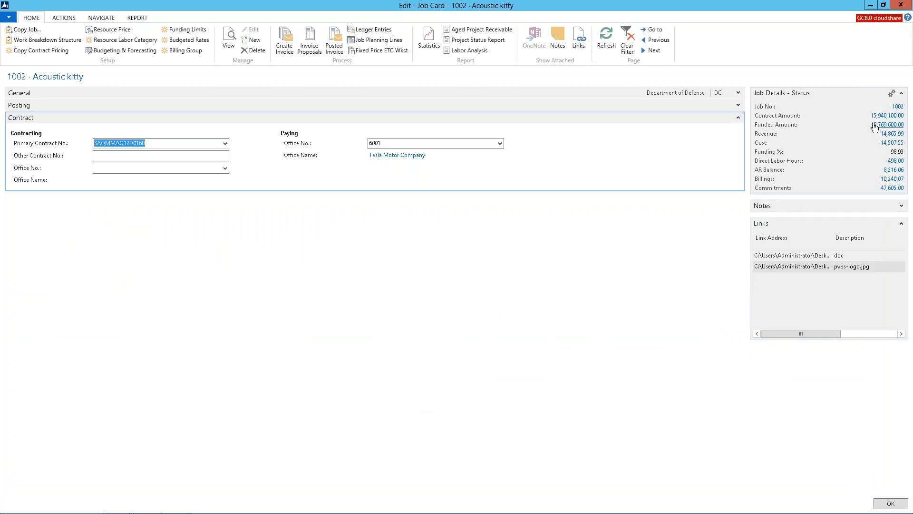
# Reopen the Work Breakdown Structure, check the Requirements task's contract and funded amounts under task 001, and close it
pyautogui.click(27, 40)
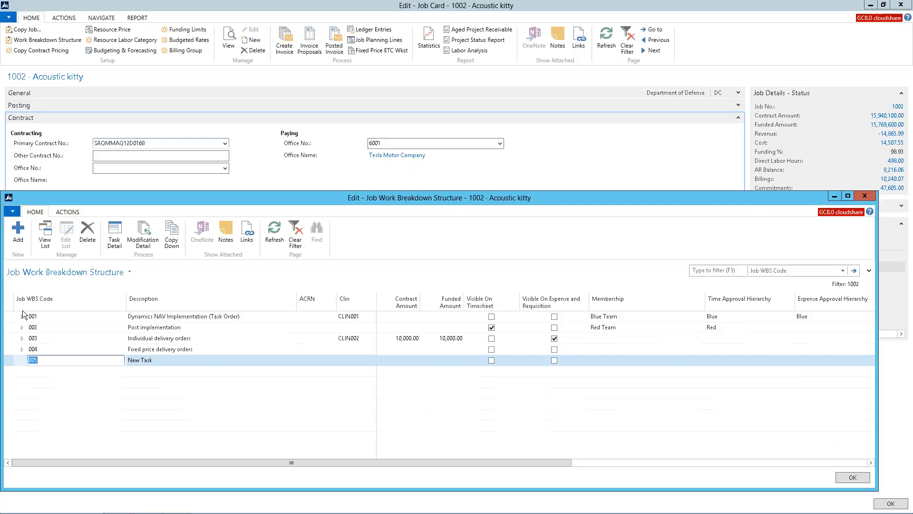
pyautogui.click(22, 316)
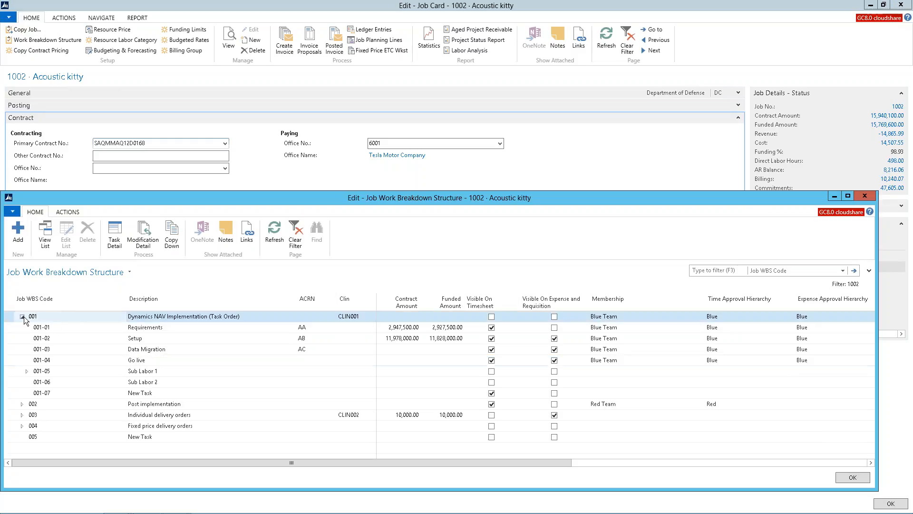
pyautogui.click(137, 328)
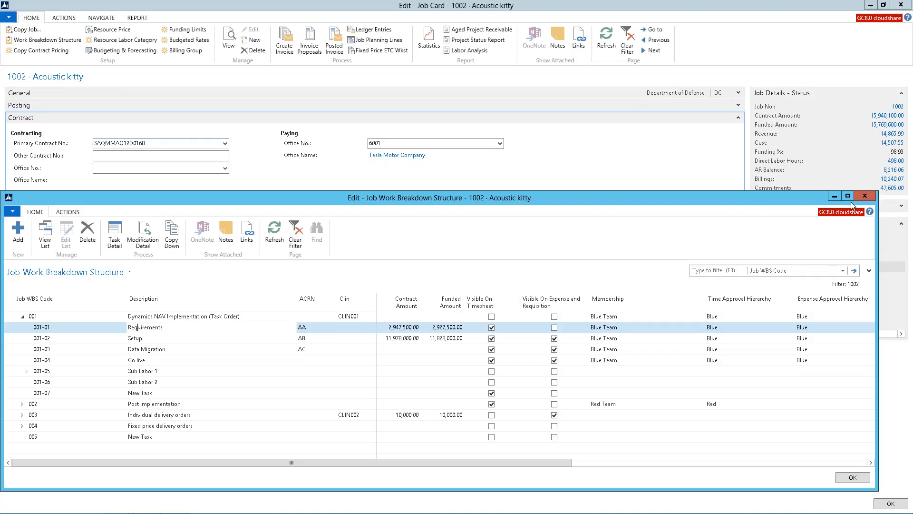
pyautogui.click(865, 196)
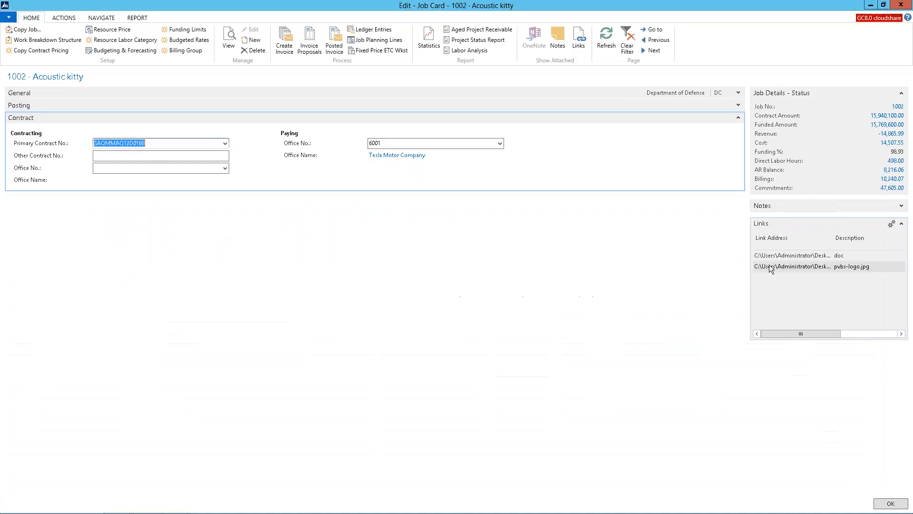
# Restore the Job Card to a smaller window so the desktop documents, such as WebTandE, are accessible beside its links
pyautogui.click(884, 5)
pyautogui.click(871, 6)
pyautogui.click(872, 6)
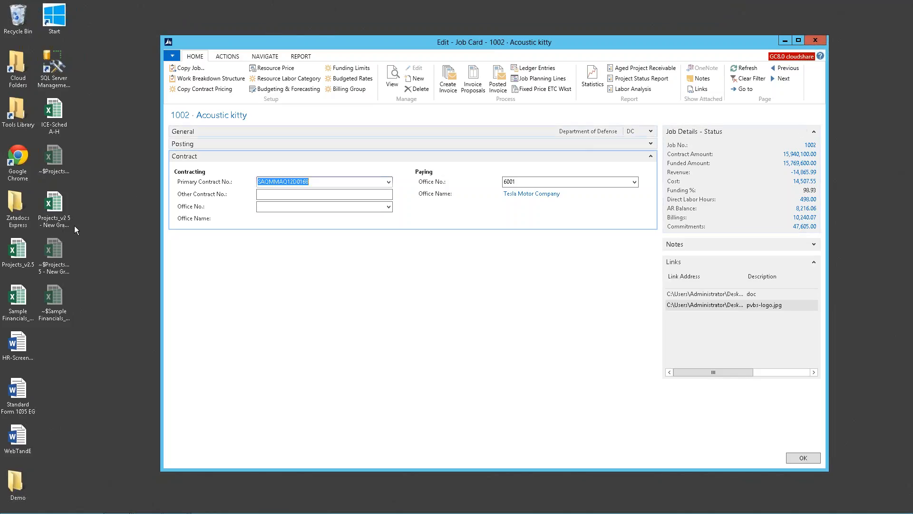
pyautogui.moveTo(34, 413); pyautogui.dragTo(24, 445)
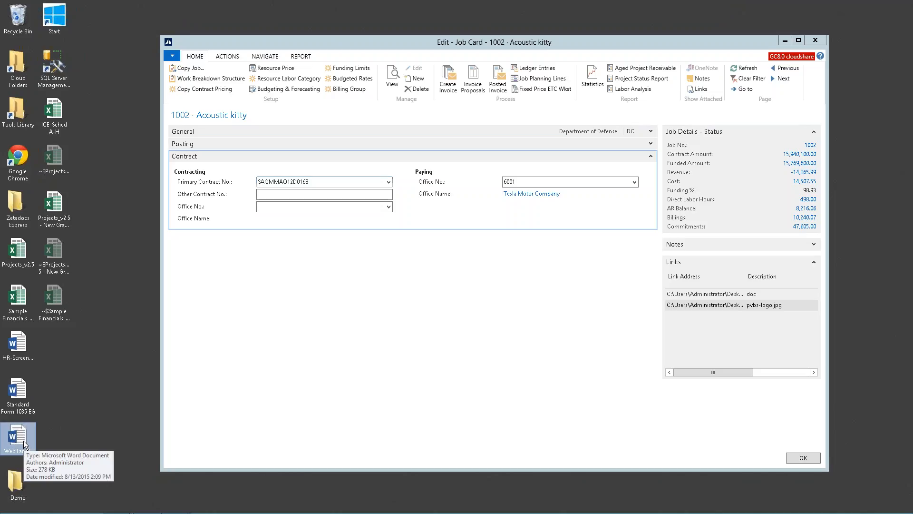
pyautogui.moveTo(150, 511)
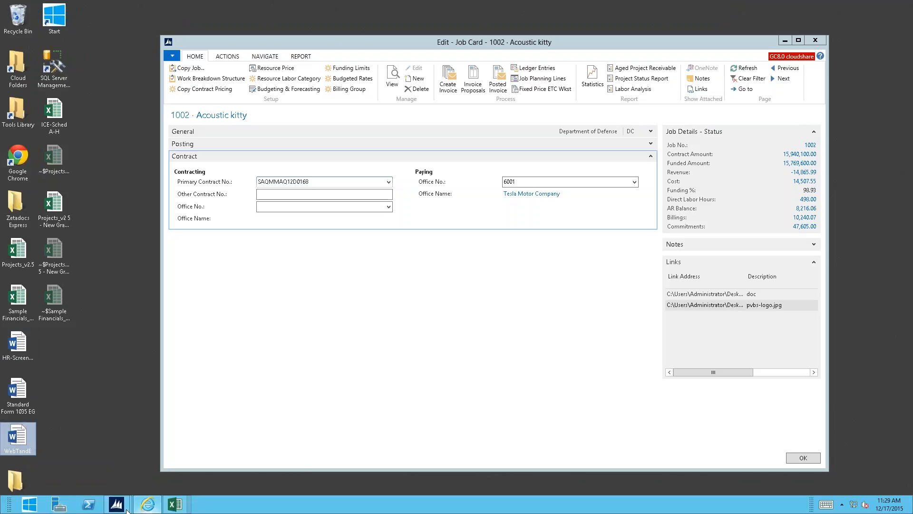
pyautogui.click(119, 506)
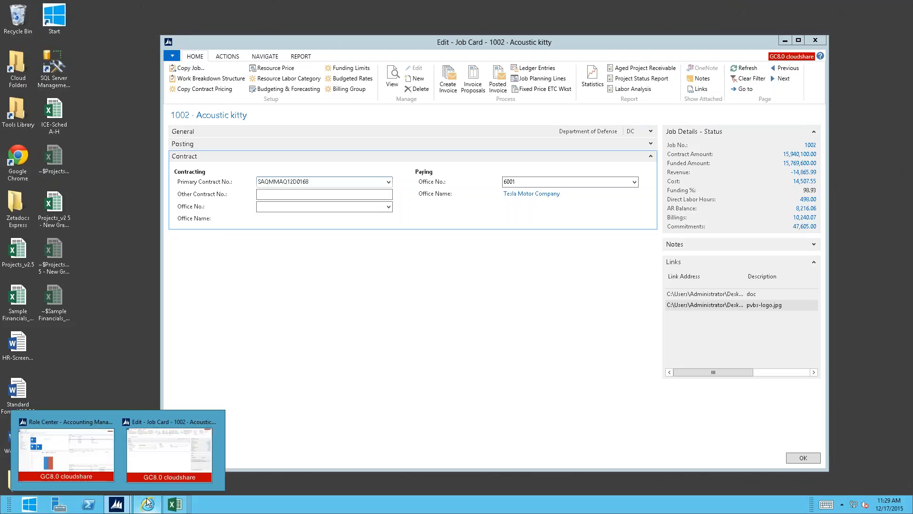
# Open the Work Breakdown Structure, expand task 001 and review the timesheet and expense visibility of its Setup and Requirements subtasks
pyautogui.click(190, 78)
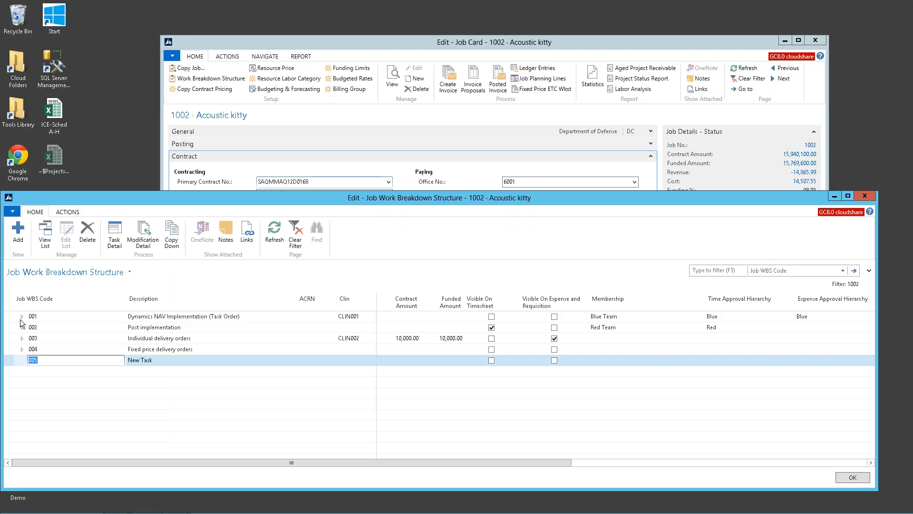
pyautogui.click(22, 317)
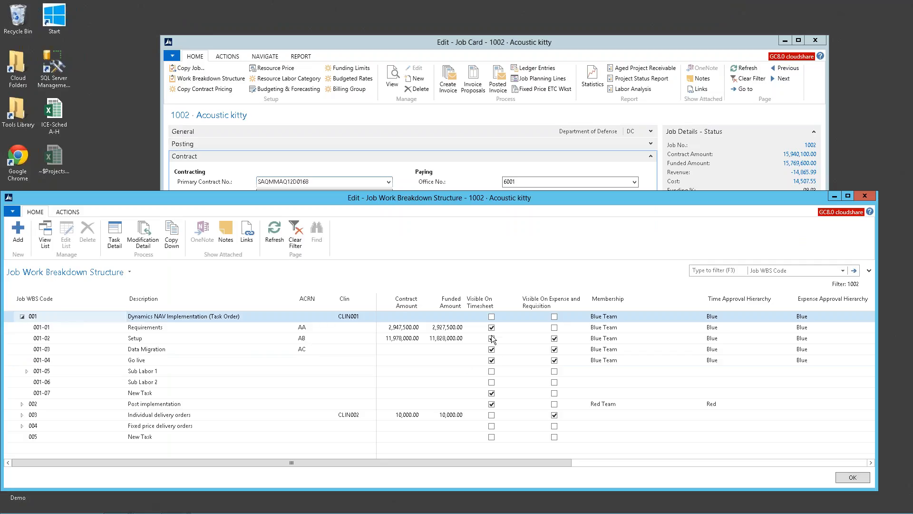
pyautogui.click(221, 339)
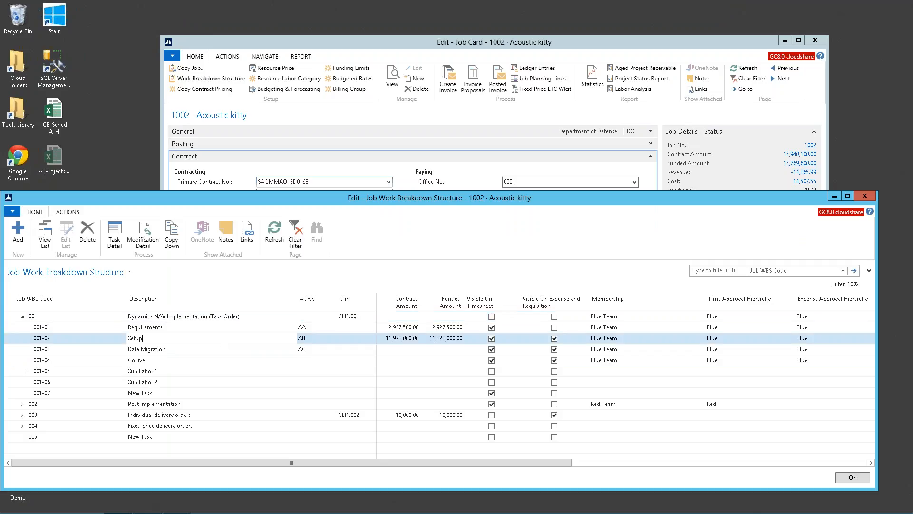
pyautogui.click(147, 326)
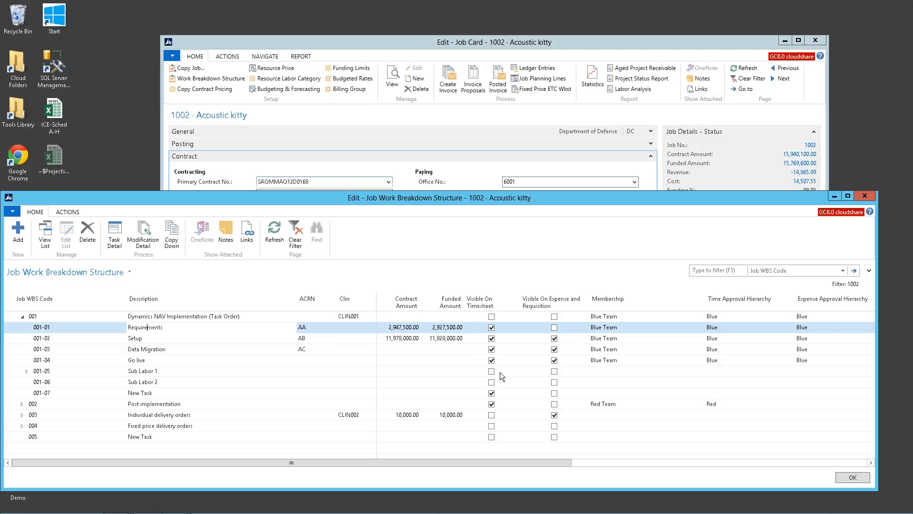
# Examine the Blue Team membership detail for the Requirements task, including the date-limited member, and return to the Job Card
pyautogui.click(633, 328)
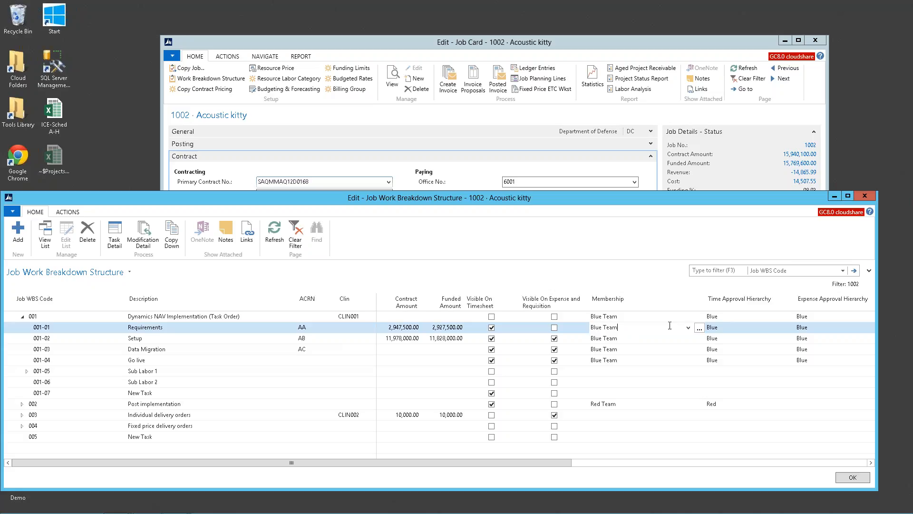
pyautogui.click(699, 328)
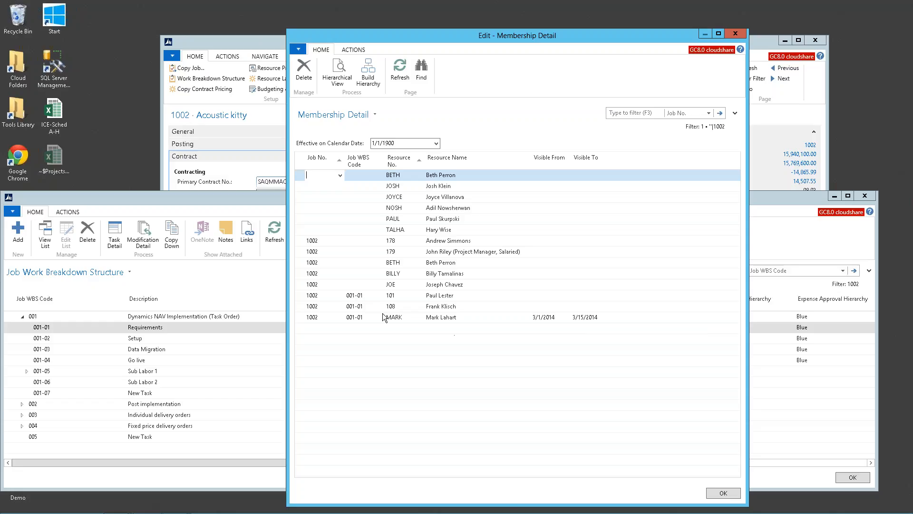
pyautogui.click(301, 320)
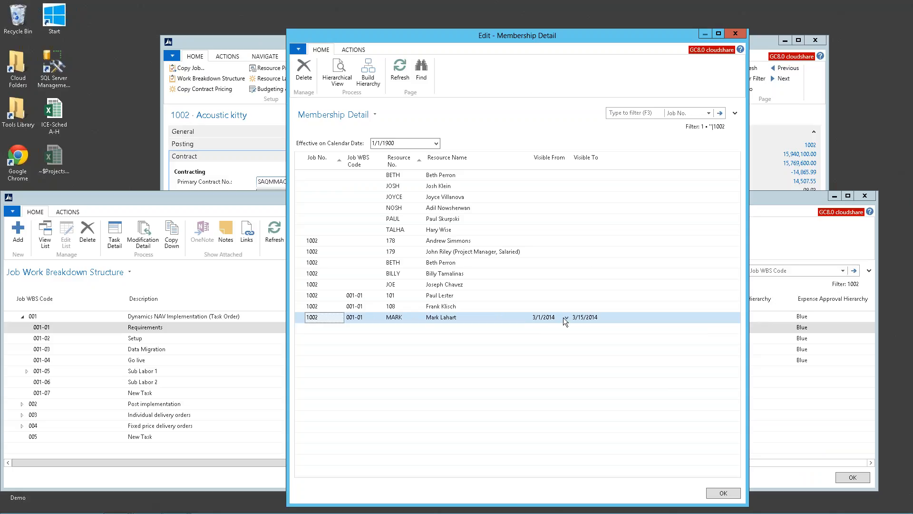
pyautogui.click(731, 33)
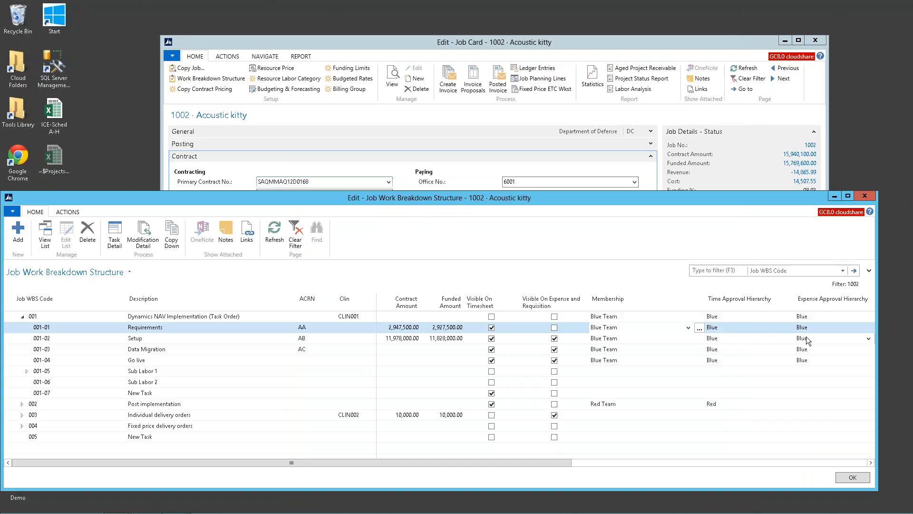
pyautogui.moveTo(555, 457); pyautogui.dragTo(299, 472)
pyautogui.press('Escape')
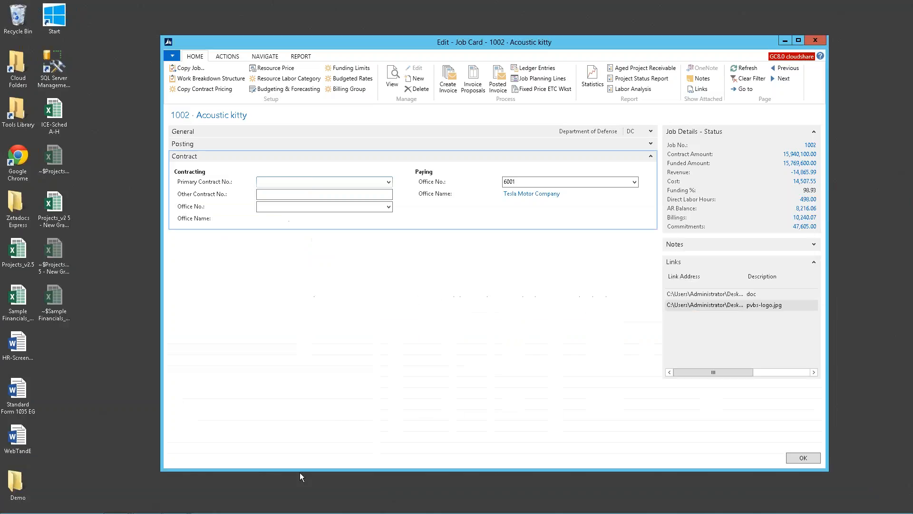
# Review job 1002's Budgeting & Forecasting matrix, its available budget versions and the budget copy options, and close it without copying
pyautogui.click(264, 92)
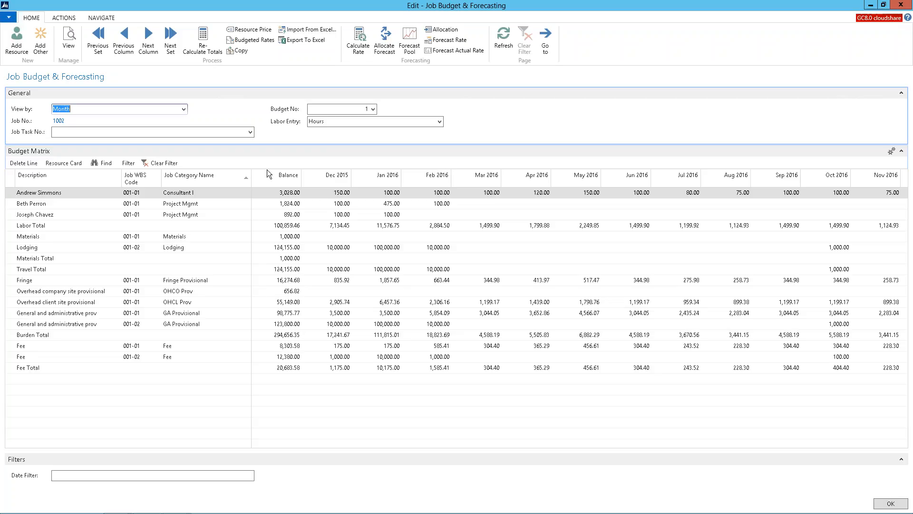
pyautogui.click(373, 109)
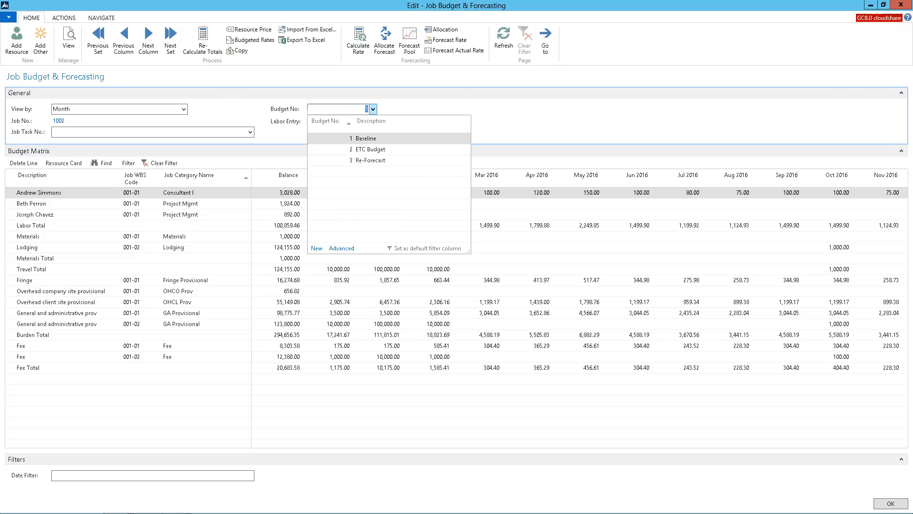
pyautogui.click(281, 67)
pyautogui.click(240, 50)
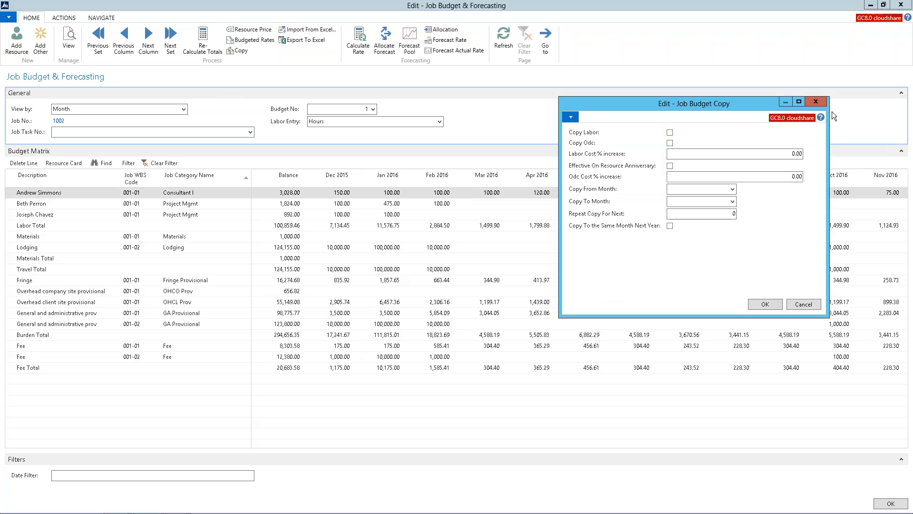
pyautogui.click(821, 104)
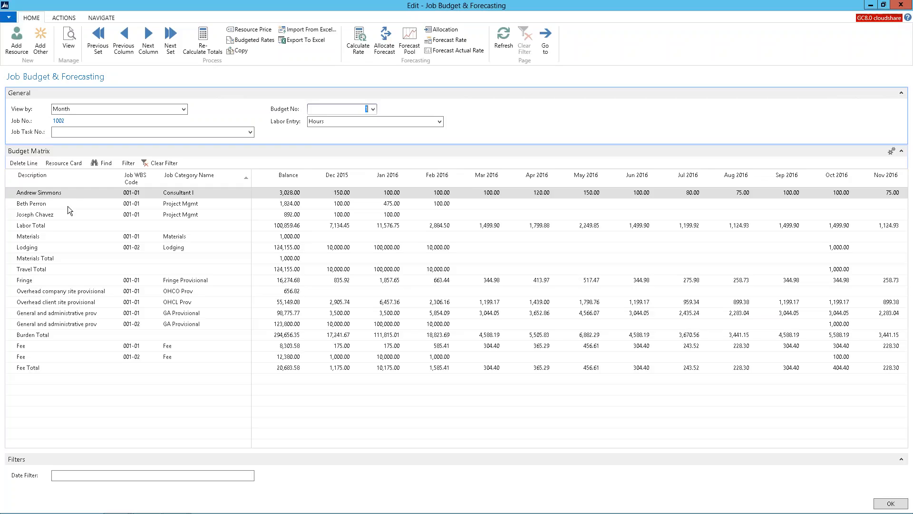
pyautogui.click(901, 5)
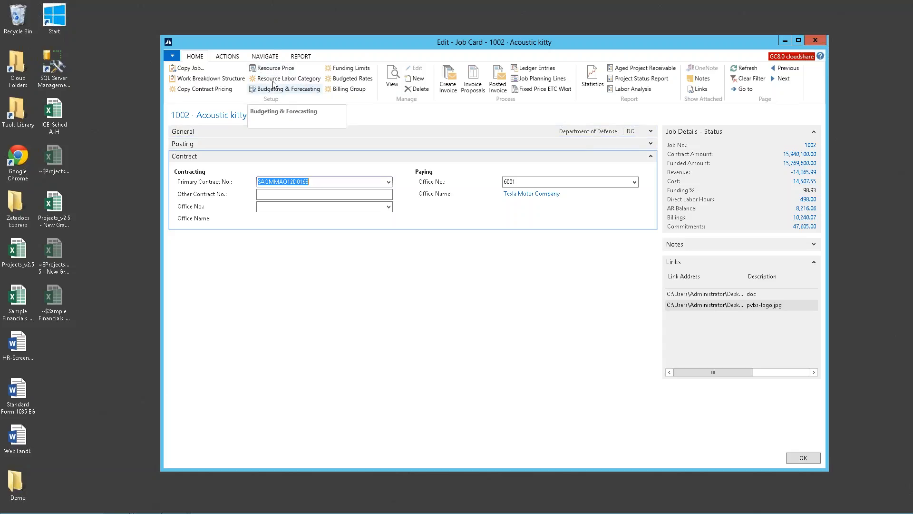
# Open the Job Alerts for job 1002 and review the comparison options of the first task 001 alert
pyautogui.click(263, 57)
pyautogui.click(225, 56)
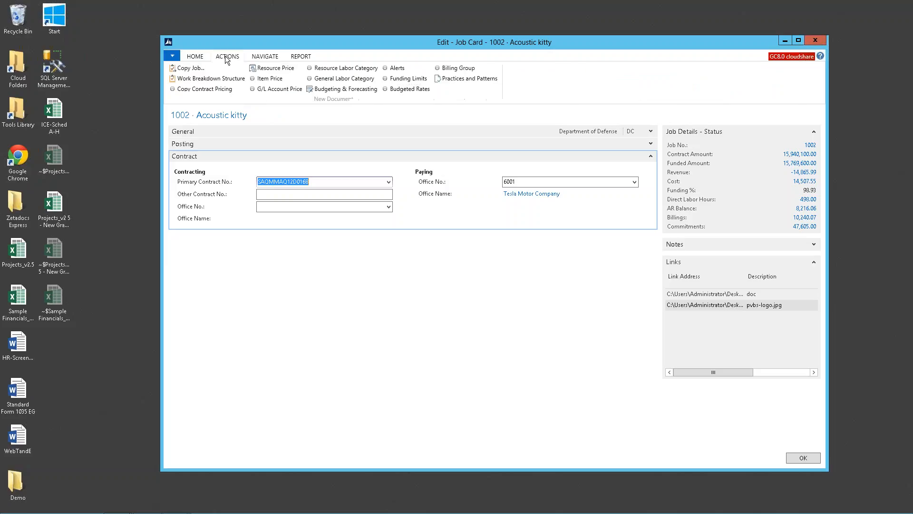
pyautogui.click(396, 68)
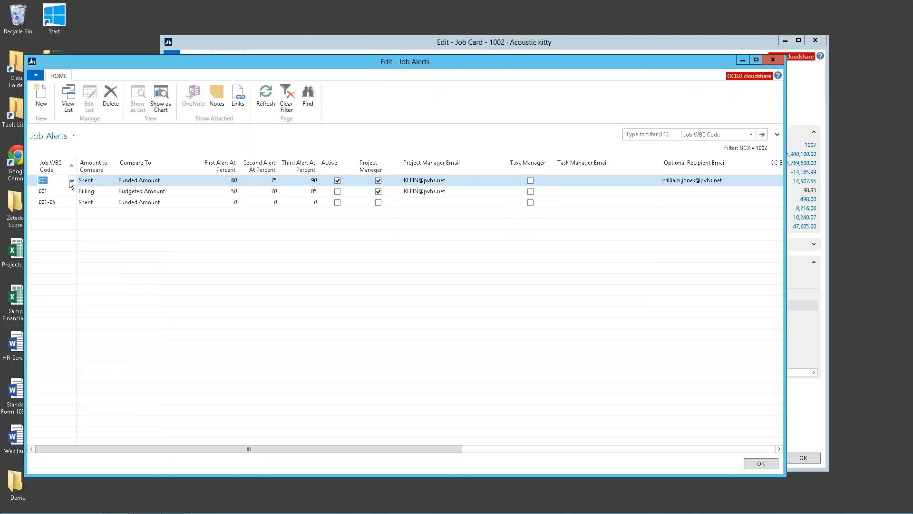
pyautogui.click(107, 181)
pyautogui.click(112, 181)
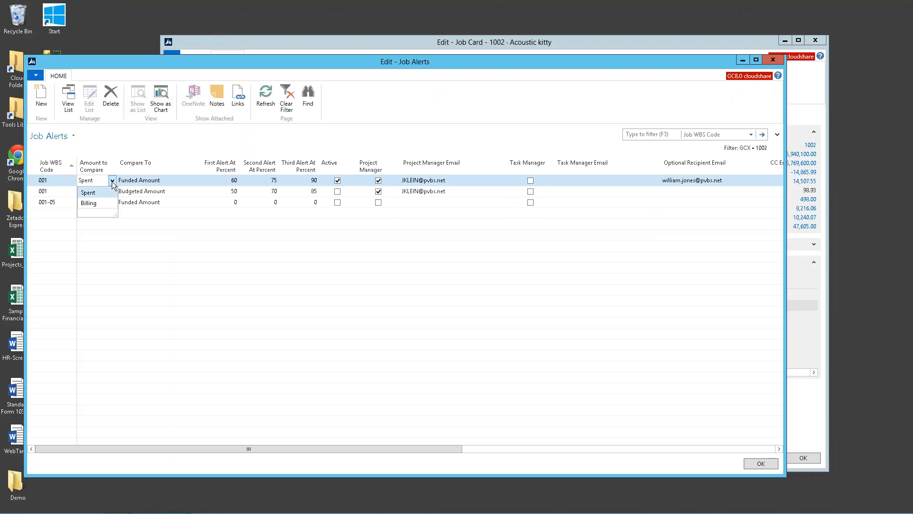
pyautogui.click(123, 184)
pyautogui.click(138, 181)
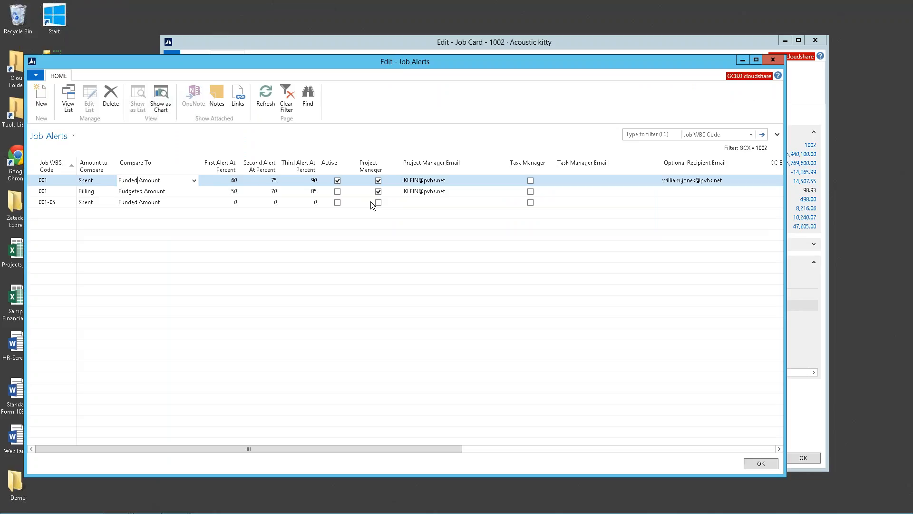
# Check the optional recipient and CC Email 1 fields of the first task 001 alert, and leave the Job Alerts and Job Card
pyautogui.moveTo(414, 448); pyautogui.dragTo(491, 448)
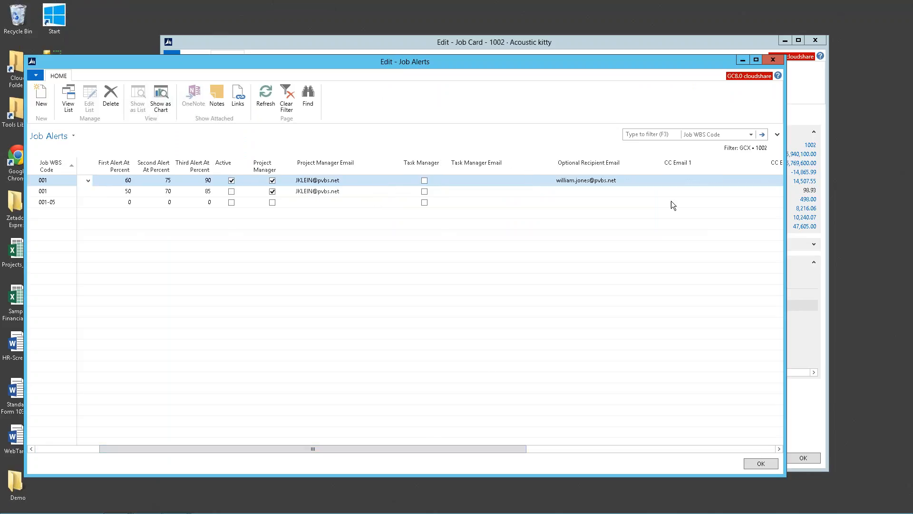
pyautogui.click(686, 184)
pyautogui.press('Escape')
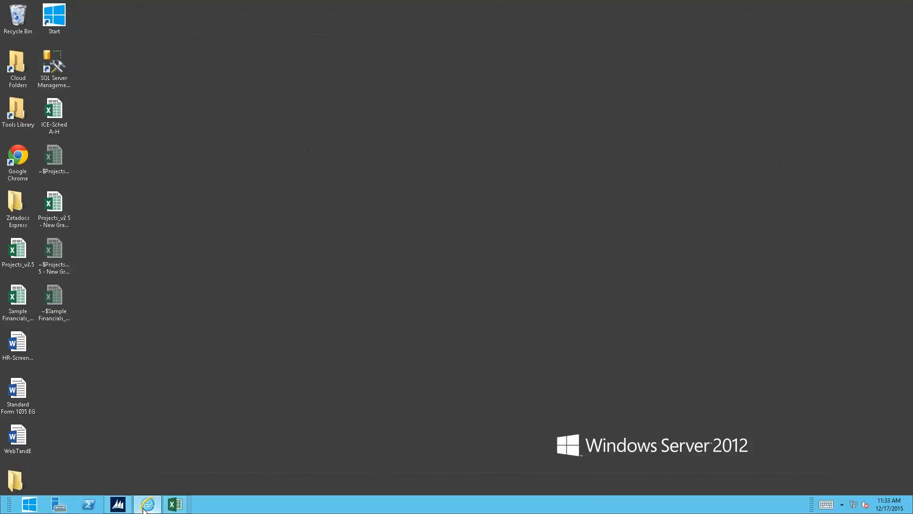
# Return to the Accounting Manager Role Center, open the Job Card for 2025 Operation morning light and maximize it
pyautogui.click(118, 505)
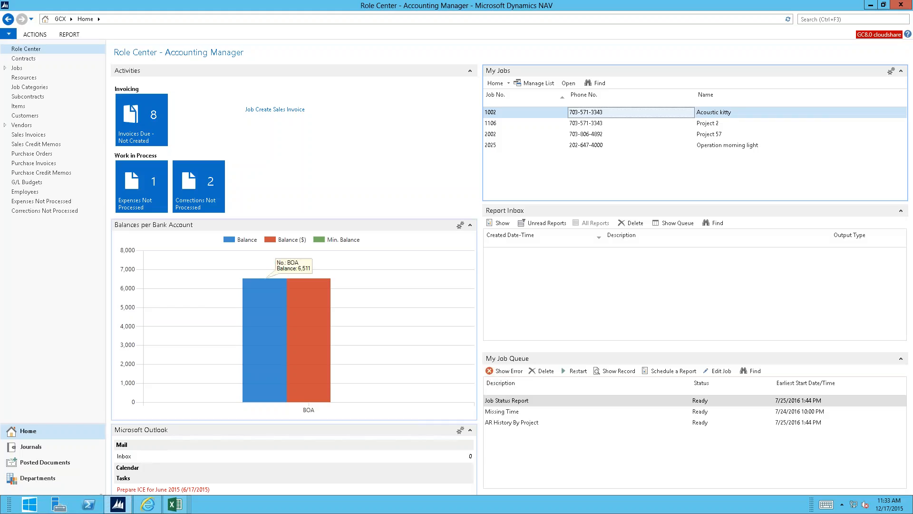
pyautogui.doubleClick(589, 147)
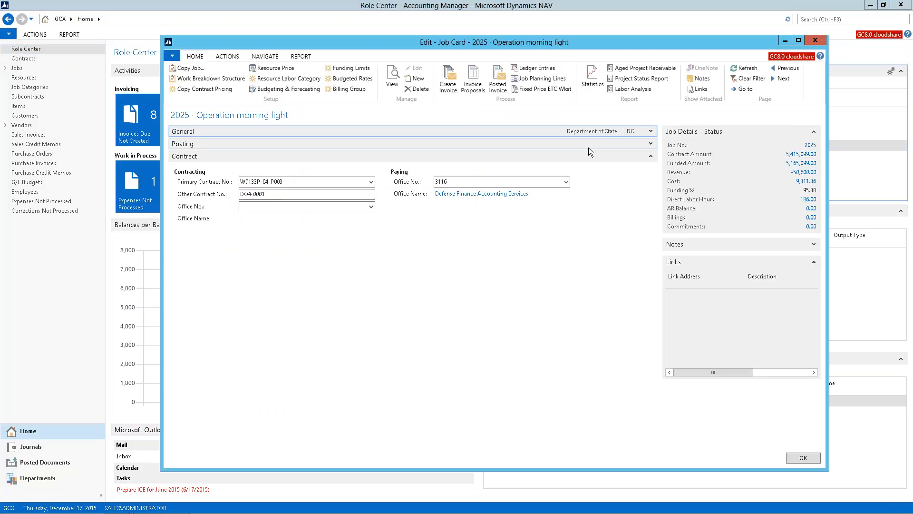
pyautogui.click(799, 41)
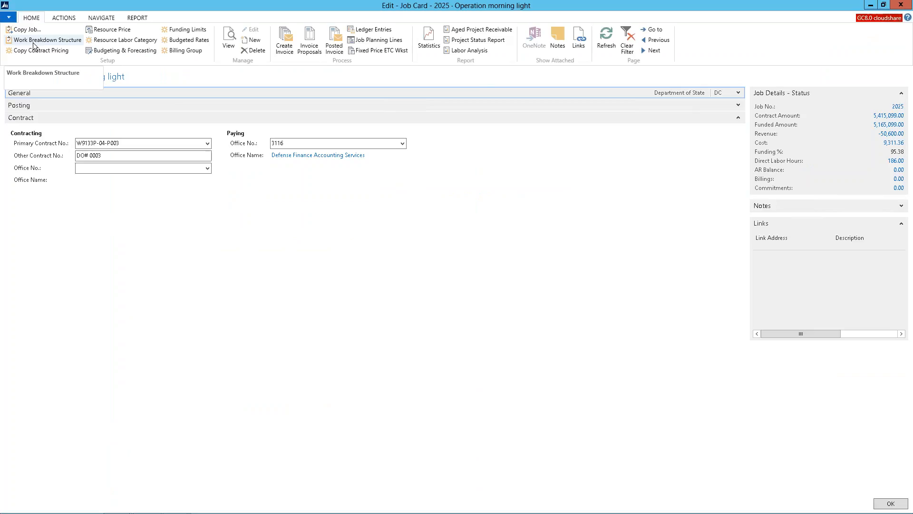
# Open the Job Resource Prices for job 2025 and review the yearly unit prices from Consultant I through Trainer III
pyautogui.click(103, 31)
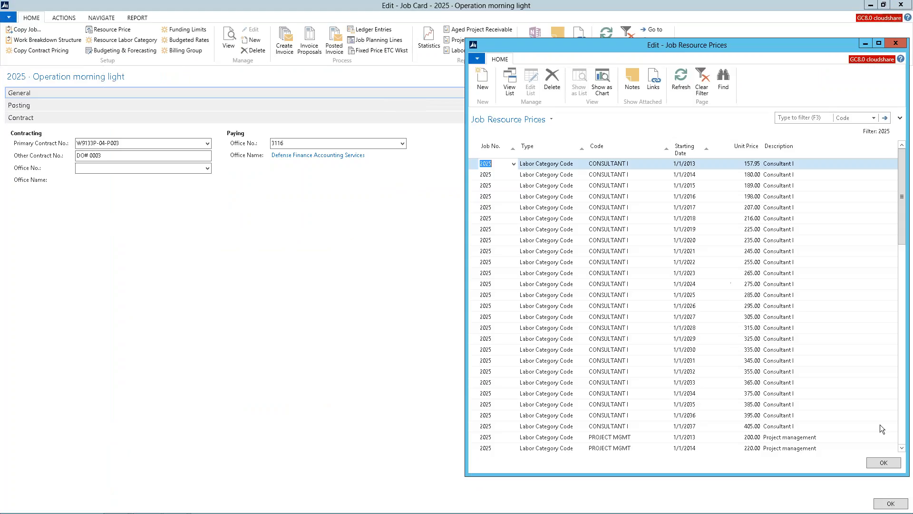
pyautogui.click(900, 436)
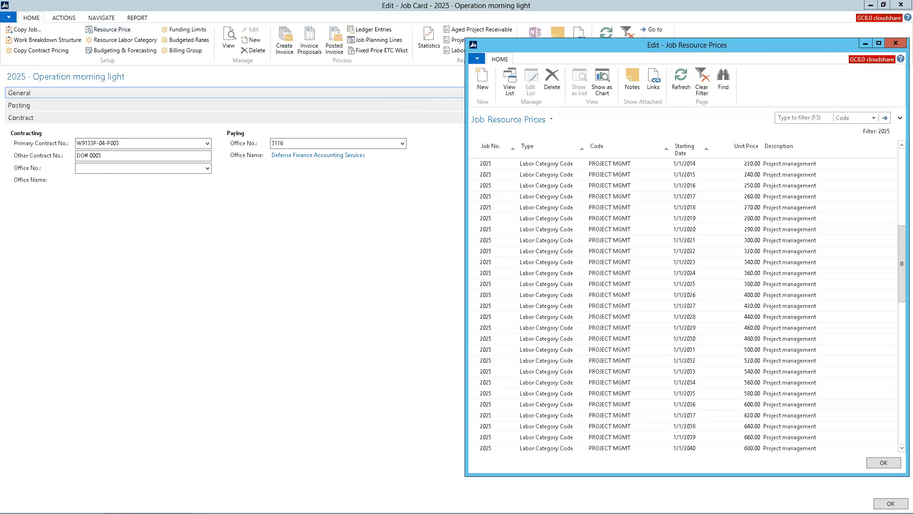
pyautogui.scroll(-17, 903, 437)
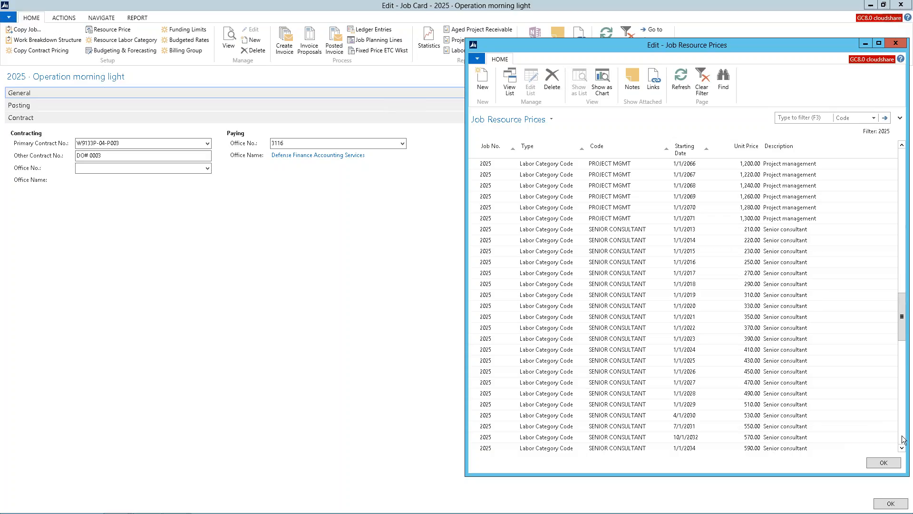
pyautogui.click(903, 436)
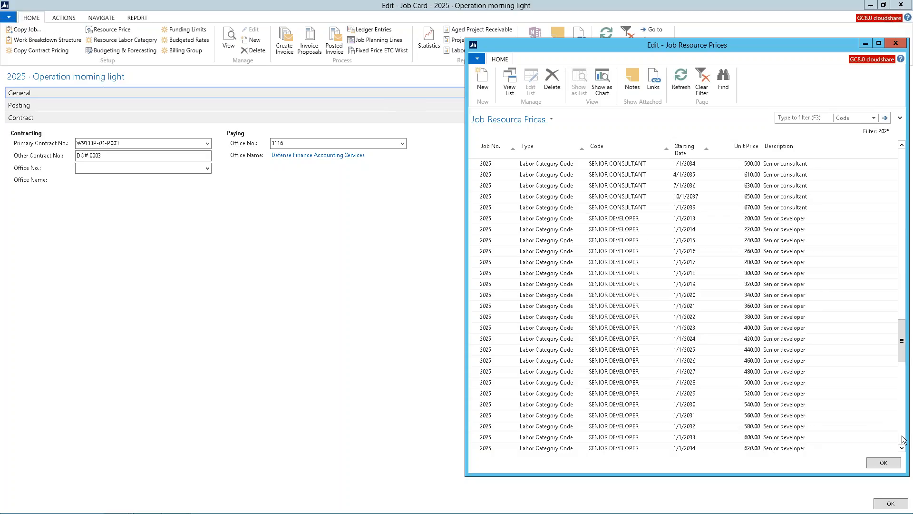
pyautogui.click(903, 438)
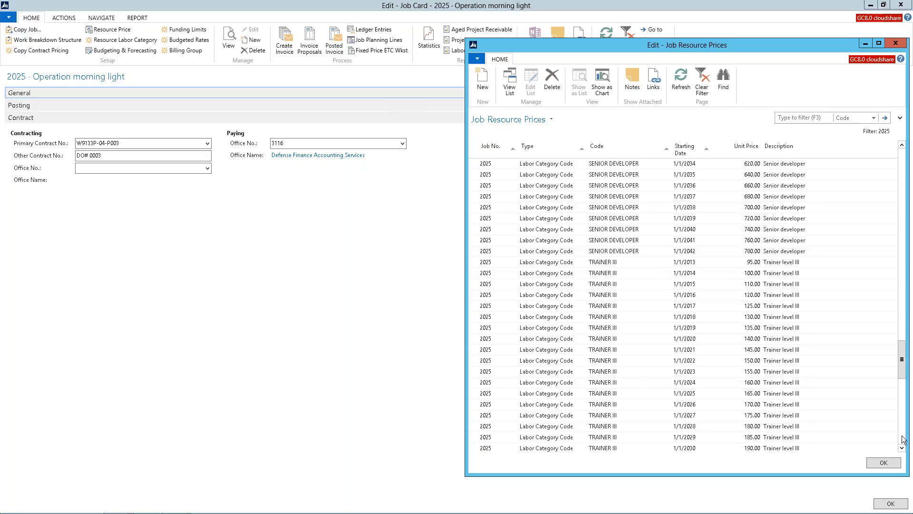
pyautogui.click(903, 439)
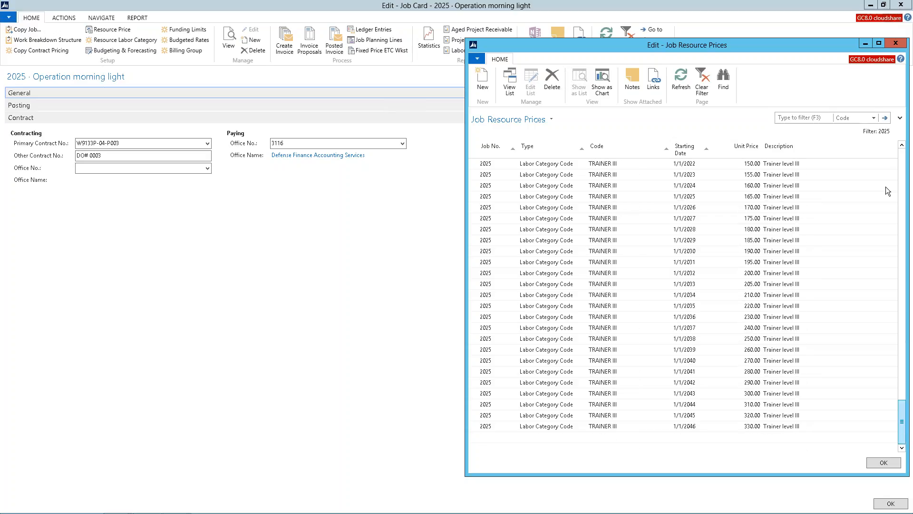
# Filter the Job Resource Prices of job 2025 to the code CONSULTANT I
pyautogui.click(902, 171)
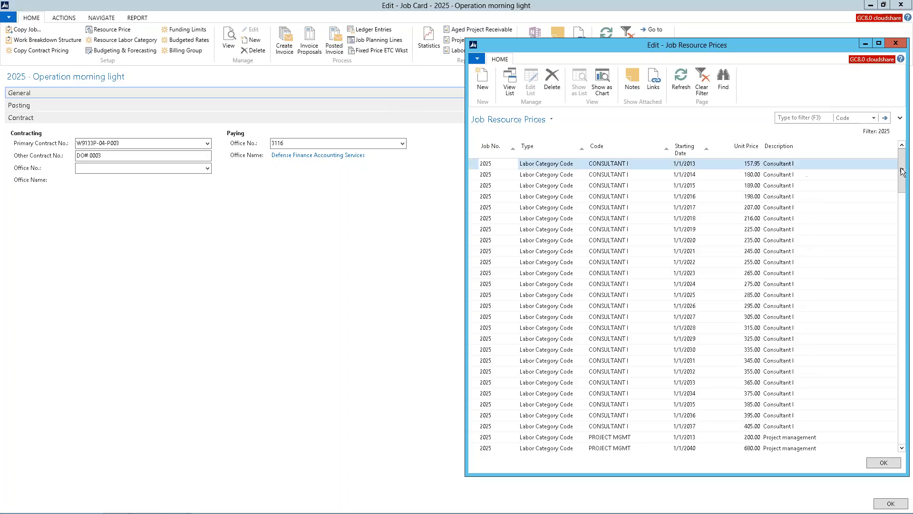
pyautogui.rightClick(611, 218)
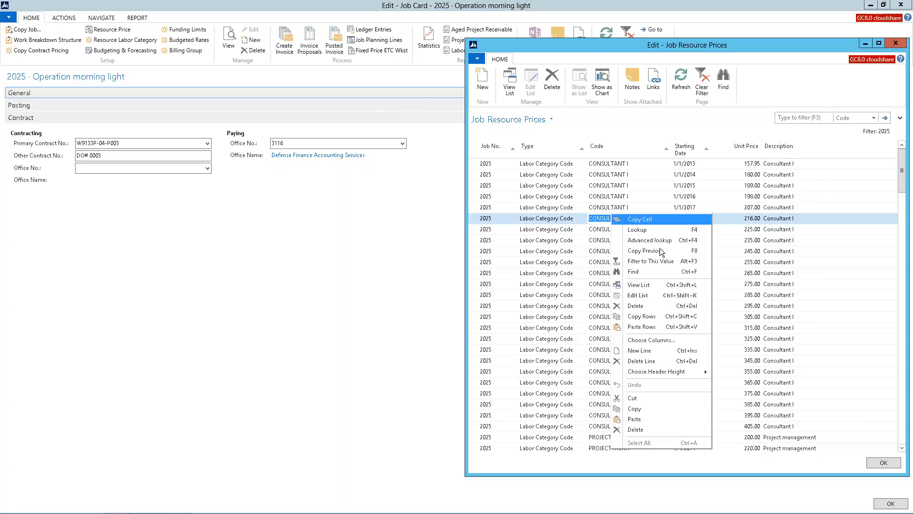
pyautogui.click(655, 261)
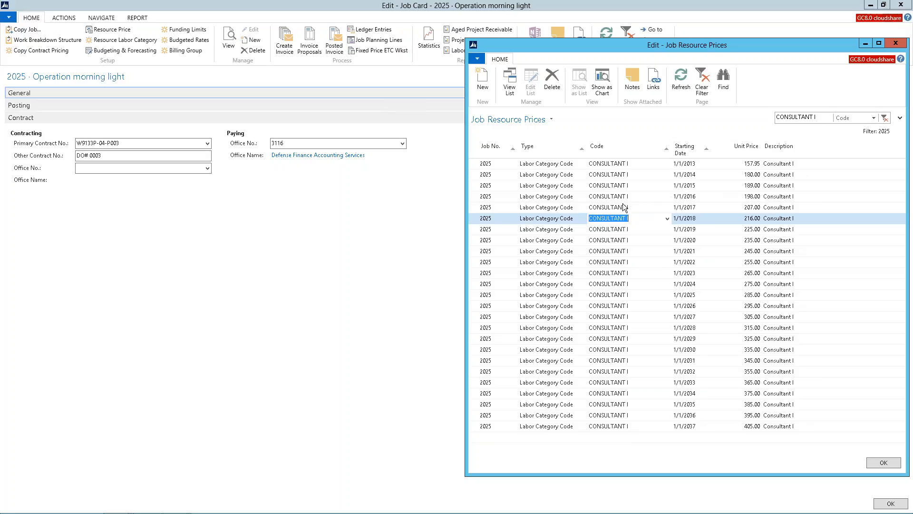
# Open the Resource Labor Category Default for job 2025 beside the resource prices and filter it to labor category CONSULTANT I
pyautogui.click(104, 43)
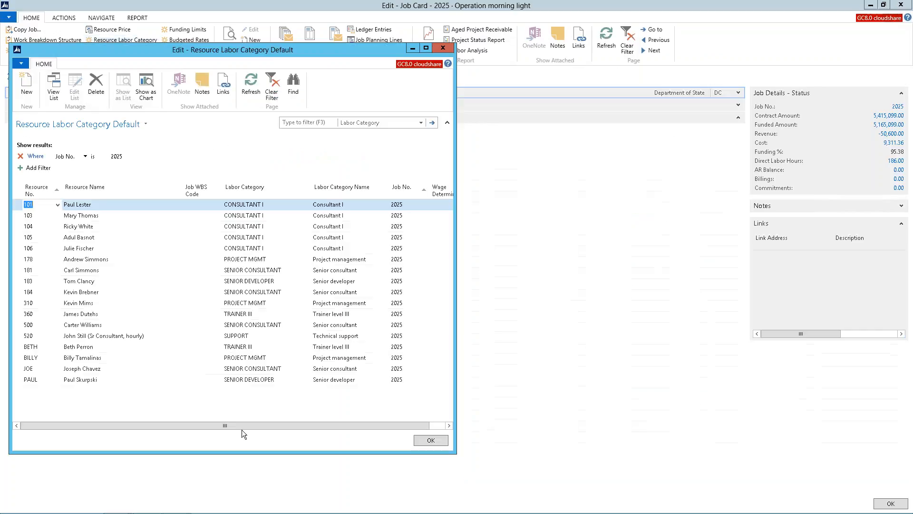
pyautogui.moveTo(115, 504)
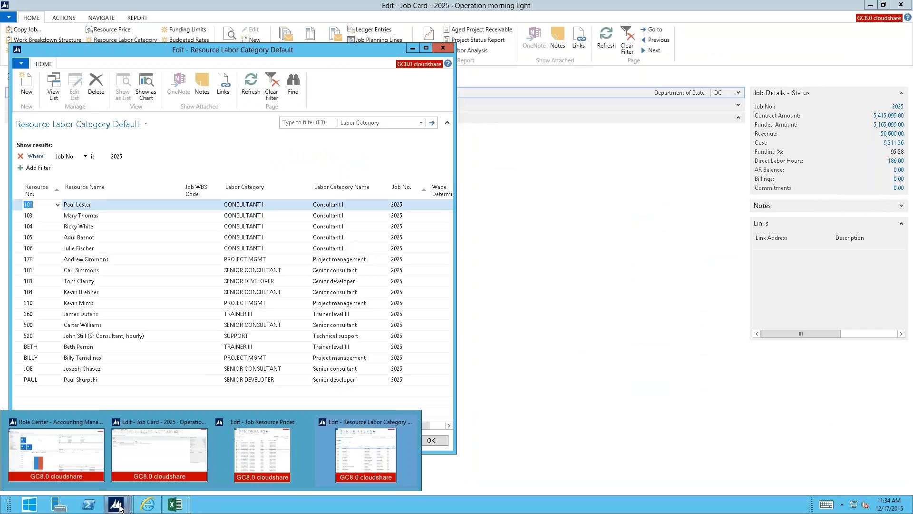
pyautogui.click(395, 459)
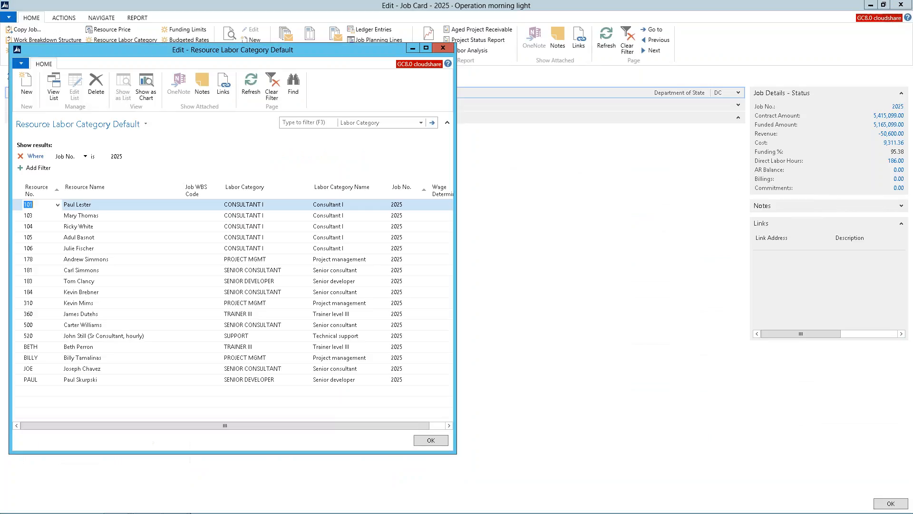
pyautogui.moveTo(115, 504)
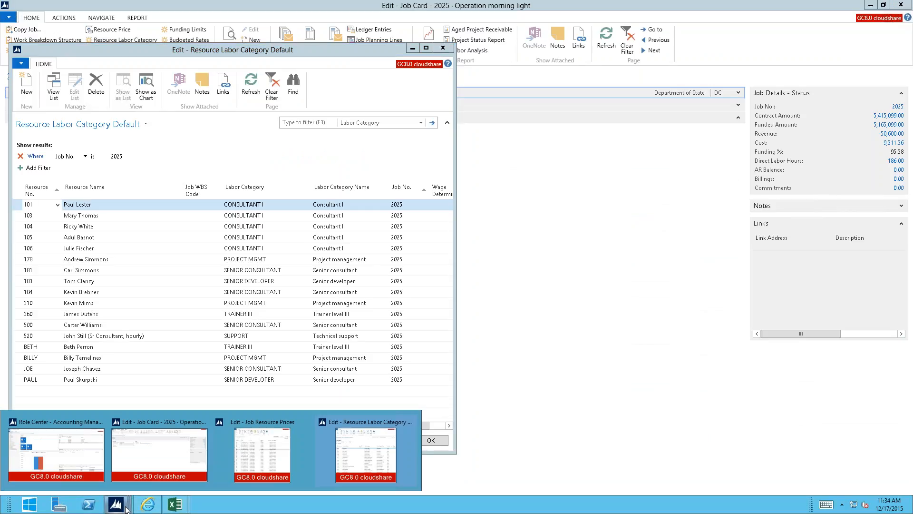
pyautogui.click(255, 465)
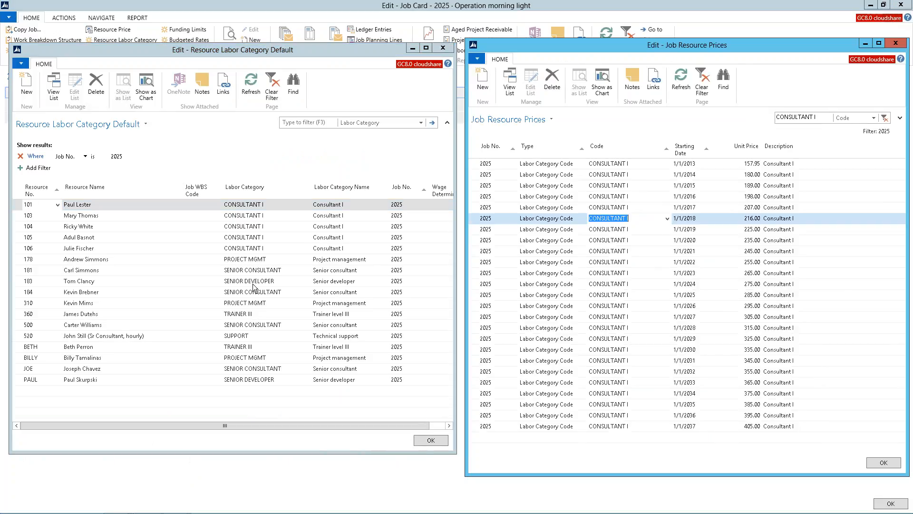
pyautogui.click(247, 219)
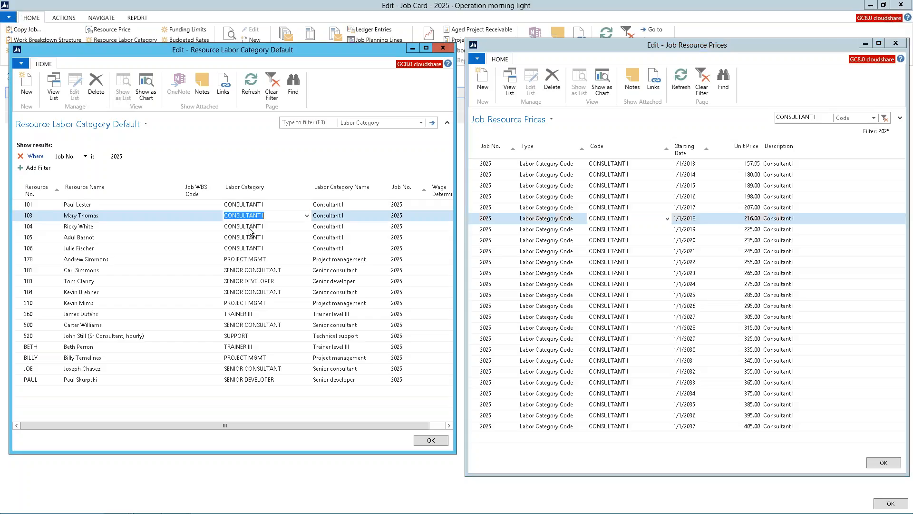
pyautogui.rightClick(251, 231)
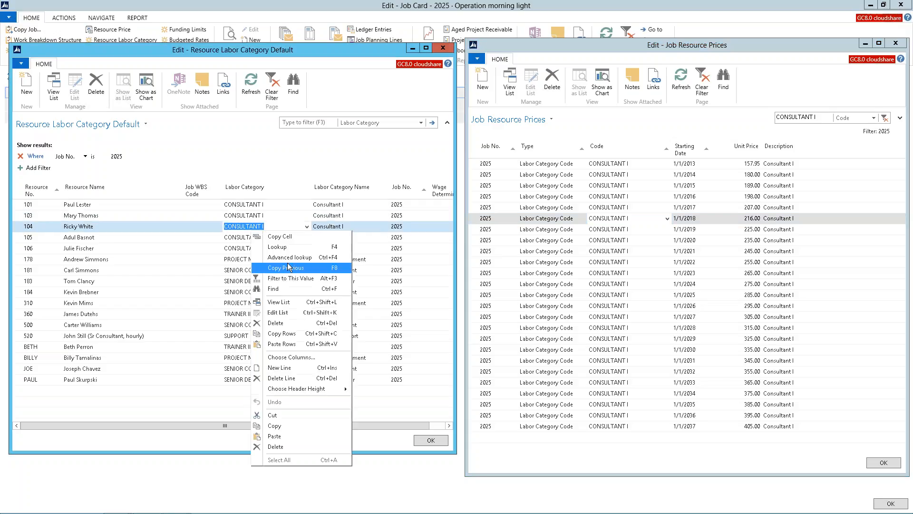
pyautogui.click(290, 280)
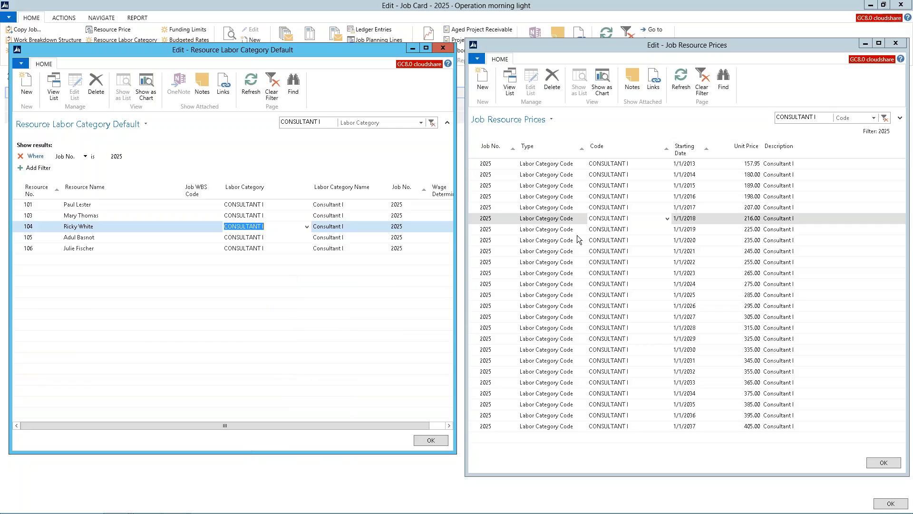
# Export the filtered Job Resource Prices to Microsoft Excel and place the enlarged workbook window beside the price list
pyautogui.click(593, 186)
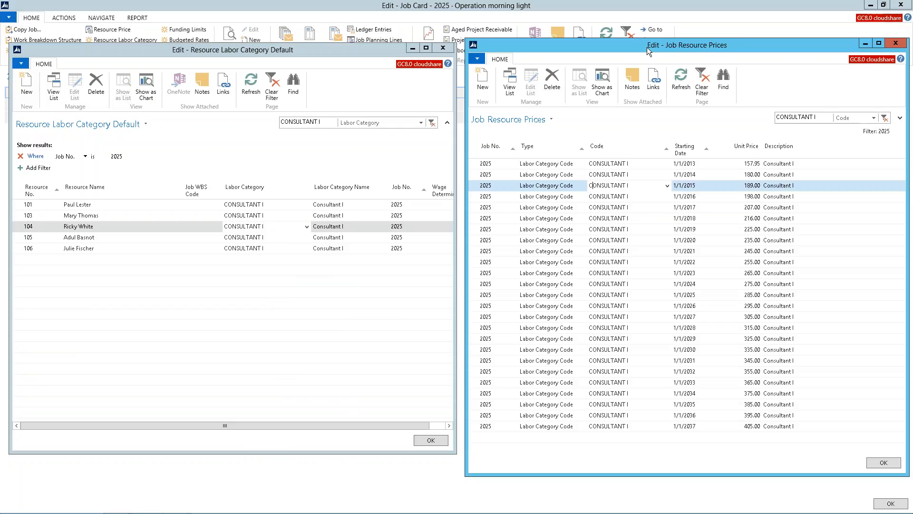
pyautogui.click(477, 58)
pyautogui.moveTo(504, 93)
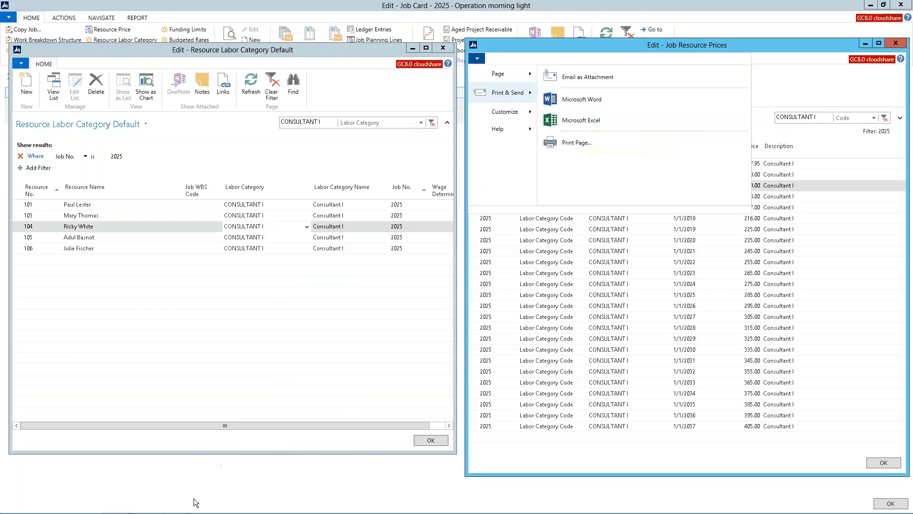
pyautogui.moveTo(175, 503)
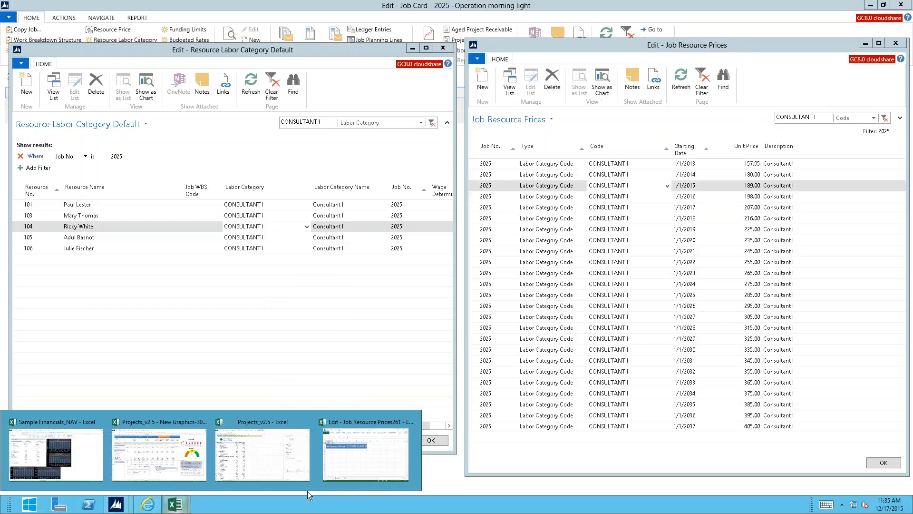
pyautogui.click(357, 475)
pyautogui.click(536, 298)
pyautogui.moveTo(396, 105); pyautogui.dragTo(247, 58)
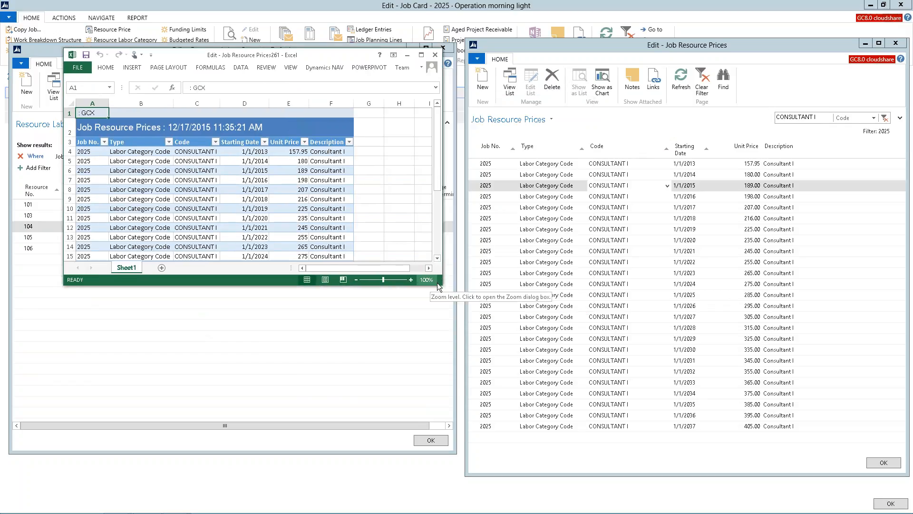
pyautogui.moveTo(438, 284); pyautogui.dragTo(438, 476)
# Check the Dynamics NAV refresh option available in the exported price workbook
pyautogui.click(165, 126)
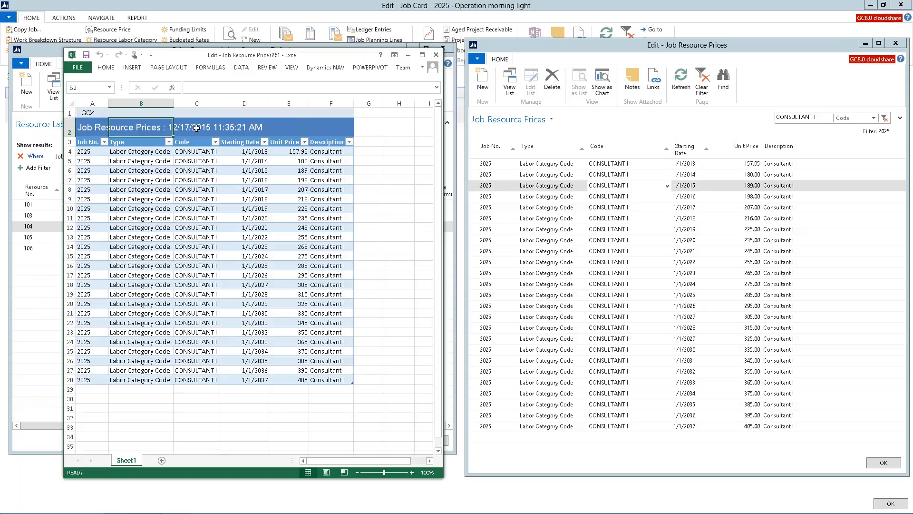
pyautogui.click(324, 67)
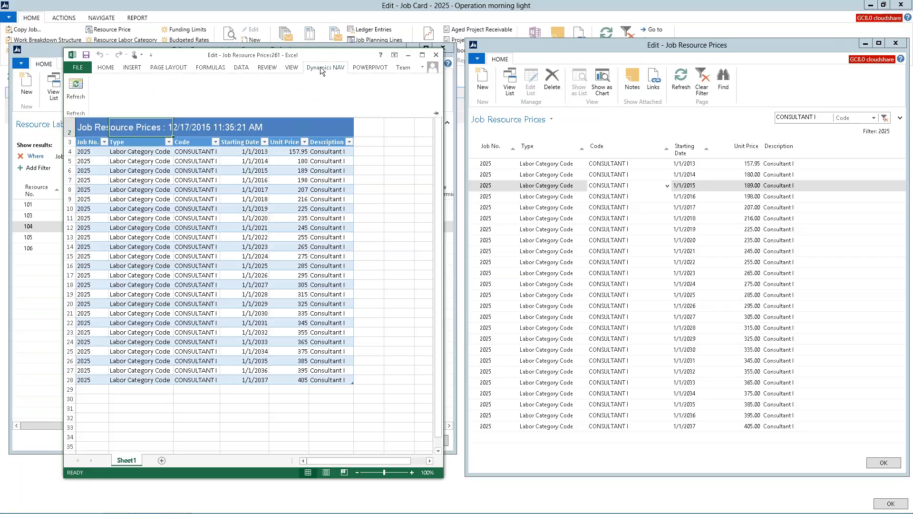
pyautogui.click(70, 91)
# Extend the exported Consultant I prices with 1/1/2038 at 415 and 1/1/2039 at 425, and copy the two new rows
pyautogui.click(92, 370)
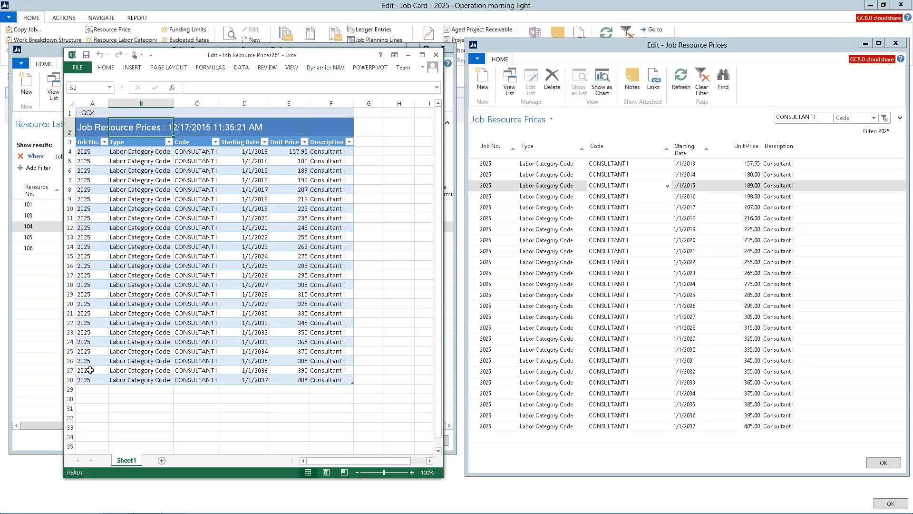
pyautogui.moveTo(90, 370); pyautogui.dragTo(354, 403)
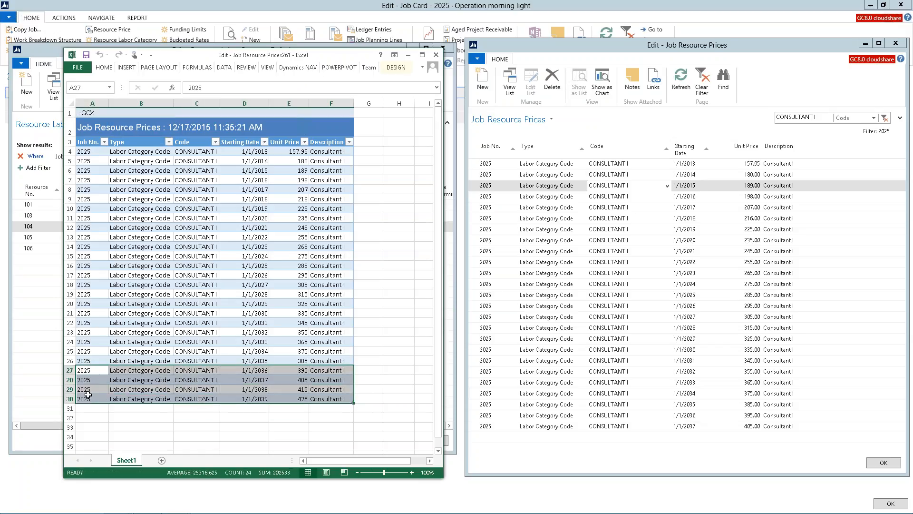
pyautogui.moveTo(85, 390); pyautogui.dragTo(351, 389)
pyautogui.click(91, 380)
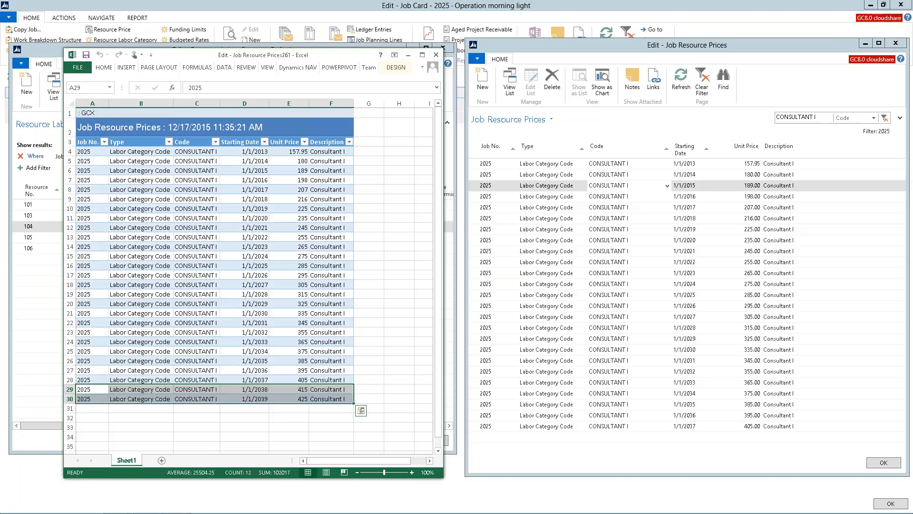
pyautogui.click(95, 389)
pyautogui.moveTo(95, 389); pyautogui.dragTo(333, 404)
pyautogui.hotkey('ctrl', 'c')
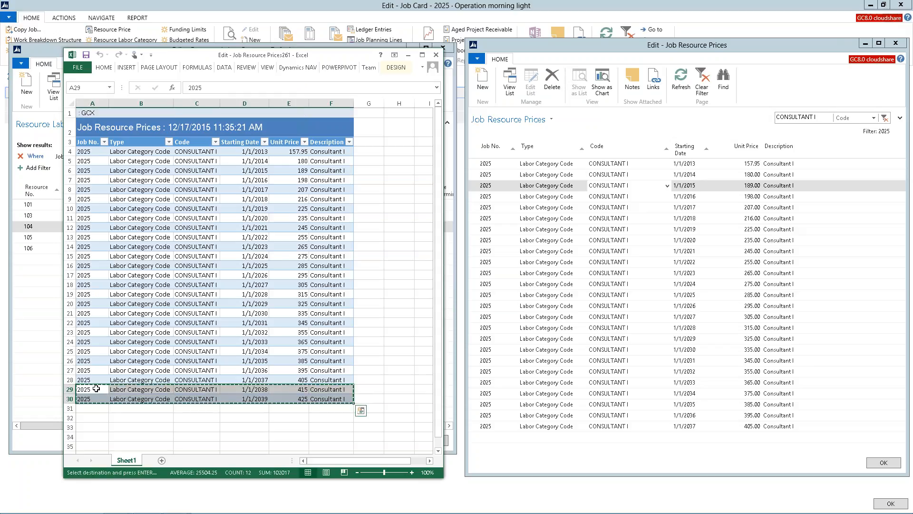
# Paste the two copied Excel rows as new lines at the end of the Job Resource Prices for job 2025
pyautogui.click(481, 437)
pyautogui.rightClick(481, 436)
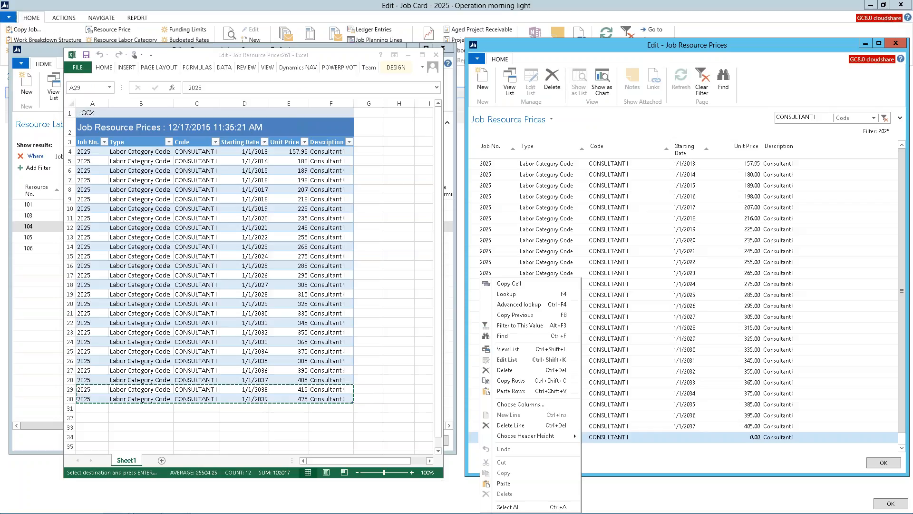
pyautogui.click(509, 390)
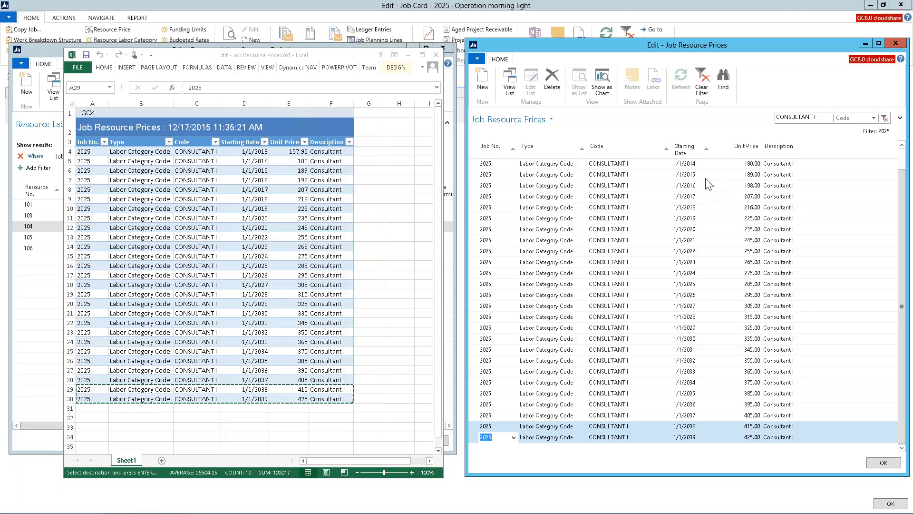
# Close the exported workbook, the Resource Labor Category Default and the Job Resource Prices
pyautogui.click(437, 57)
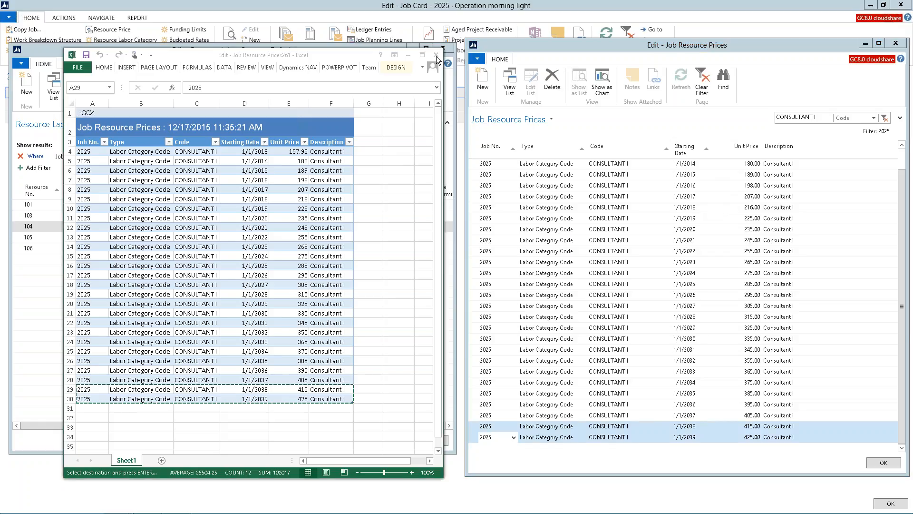
pyautogui.click(457, 282)
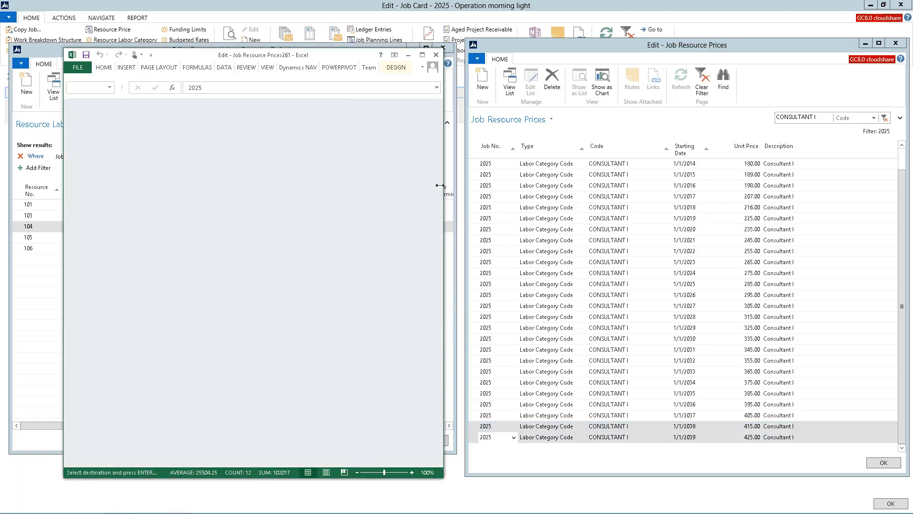
pyautogui.click(443, 48)
pyautogui.click(896, 46)
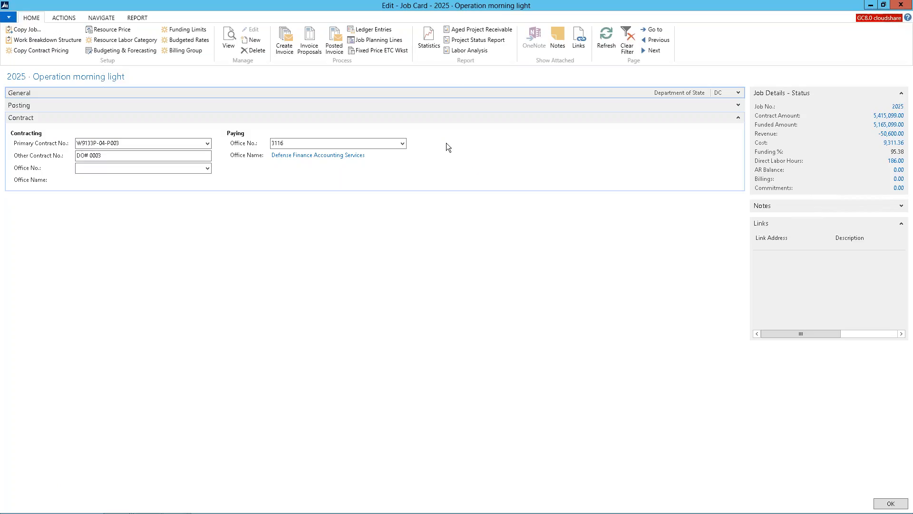
# Open the Work Breakdown Structure of job 2025, review the Labor task's timesheet visibility and membership, and close it
pyautogui.click(27, 40)
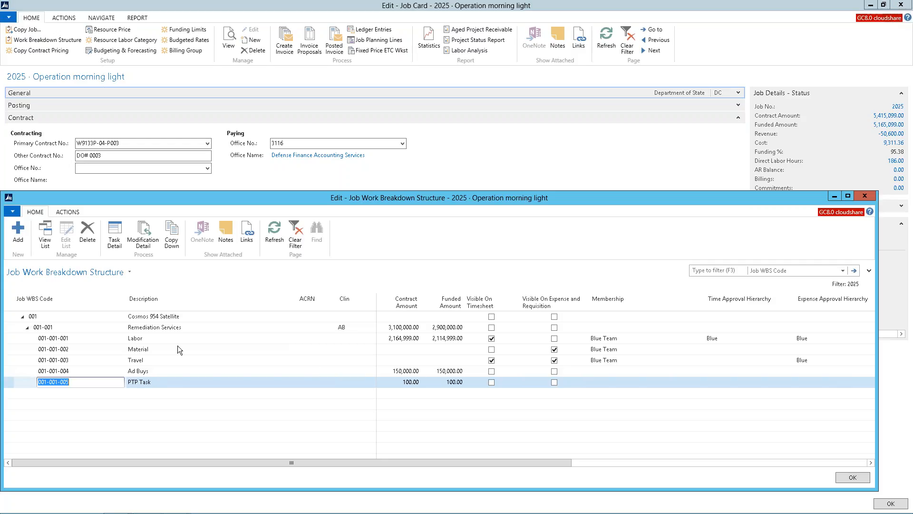
pyautogui.click(159, 341)
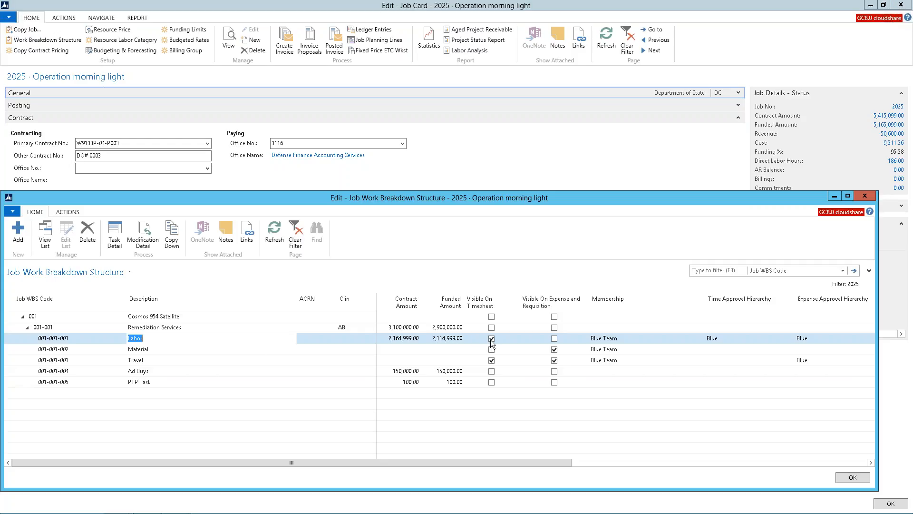
pyautogui.click(605, 341)
pyautogui.click(866, 196)
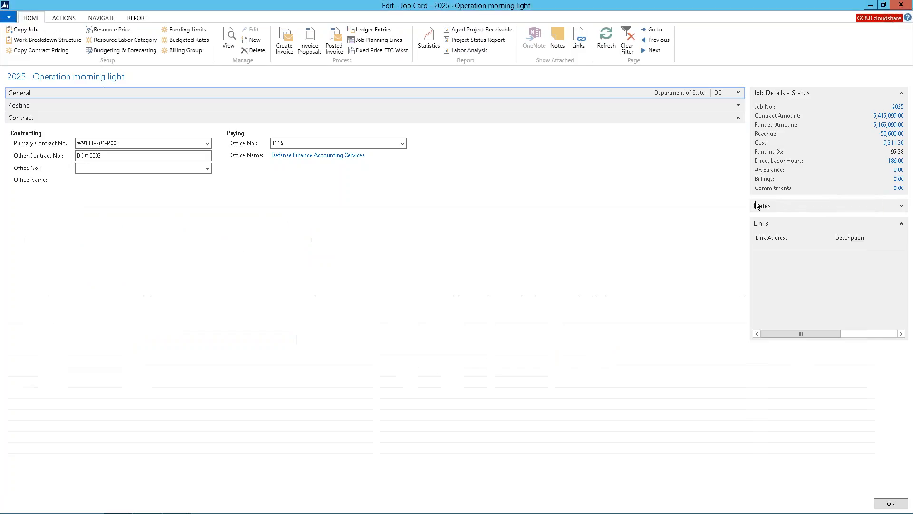
# Set the Labor task 001-001-001 of job 2025 to start 1/1/2015 and end 12/31/2018, then return to the Job Card
pyautogui.click(22, 40)
pyautogui.click(128, 339)
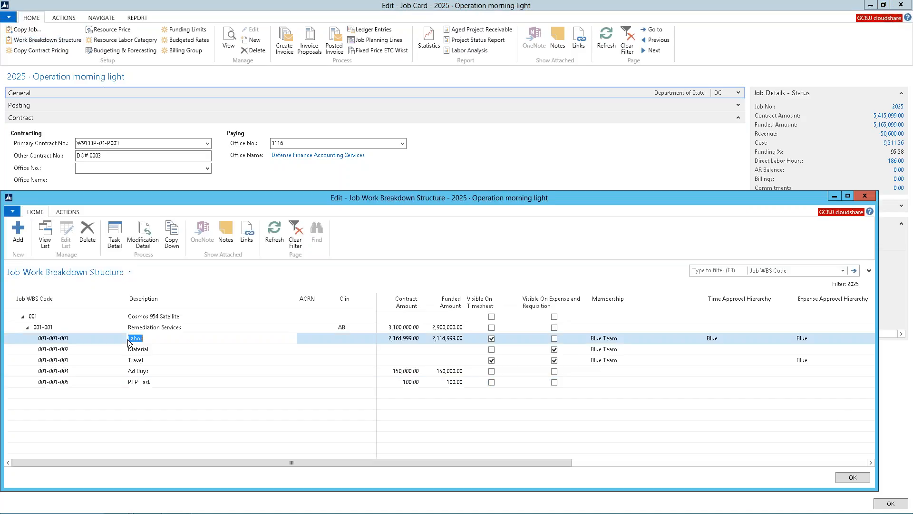
pyautogui.click(114, 233)
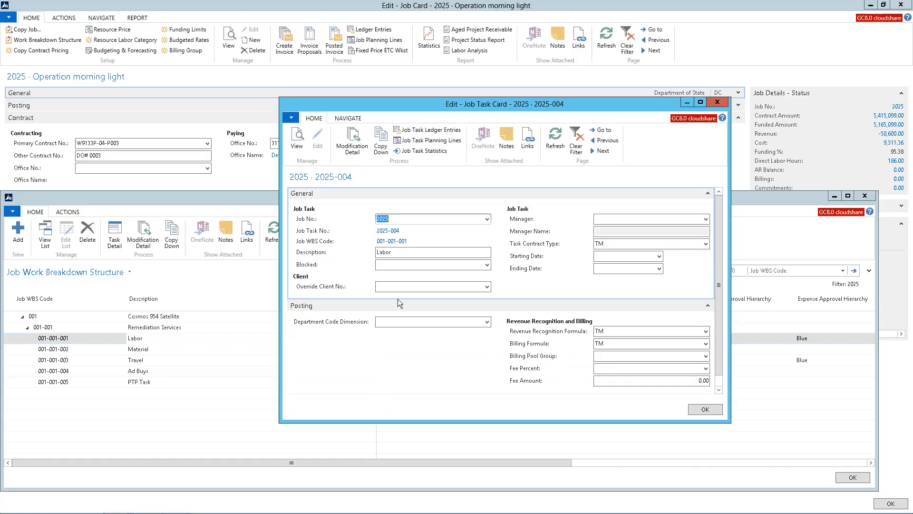
pyautogui.click(604, 255)
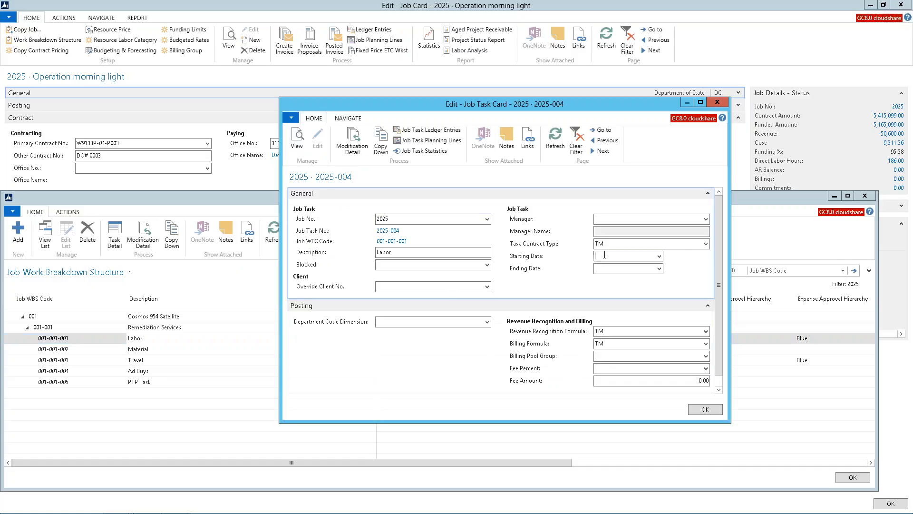
pyautogui.write('1/1')
pyautogui.press('Tab')
pyautogui.write('12/31/2018')
pyautogui.press('Tab')
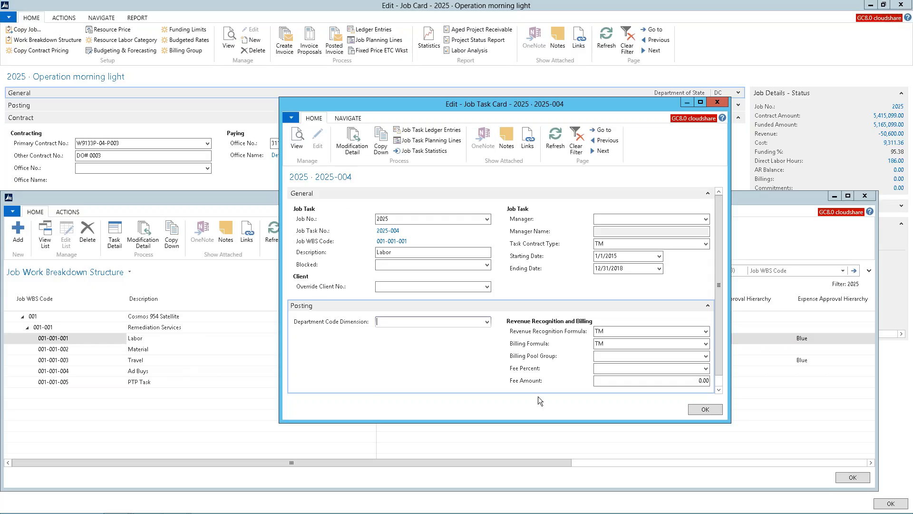
pyautogui.click(698, 408)
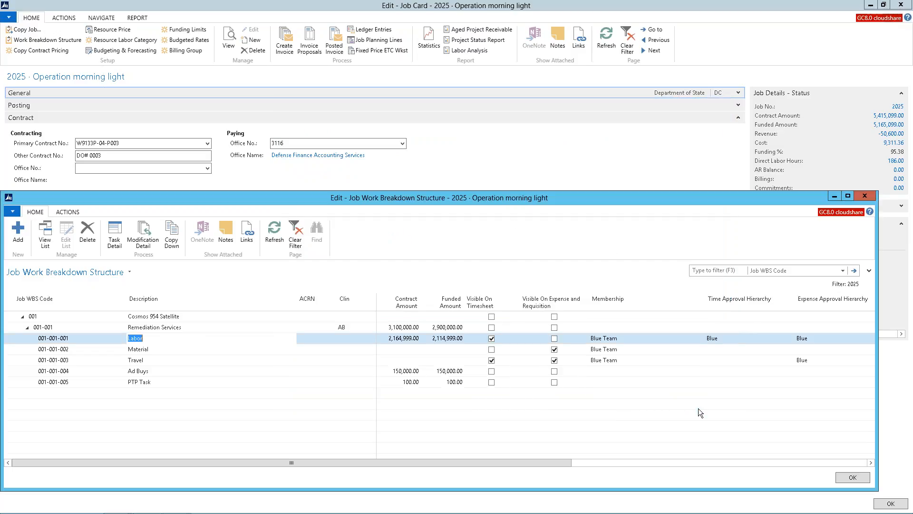
pyautogui.click(853, 476)
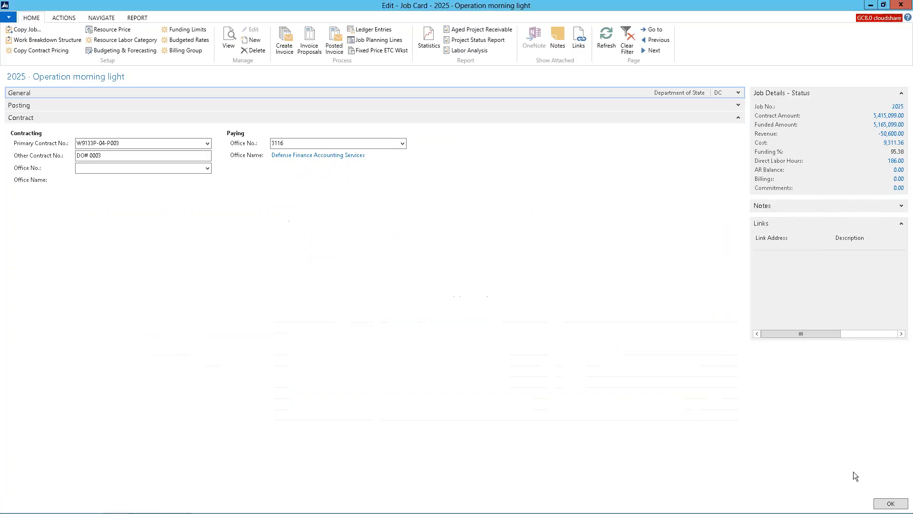
# Switch to the web Timesheet in Internet Explorer, view the Personal Time Off Balance and close it
pyautogui.click(146, 504)
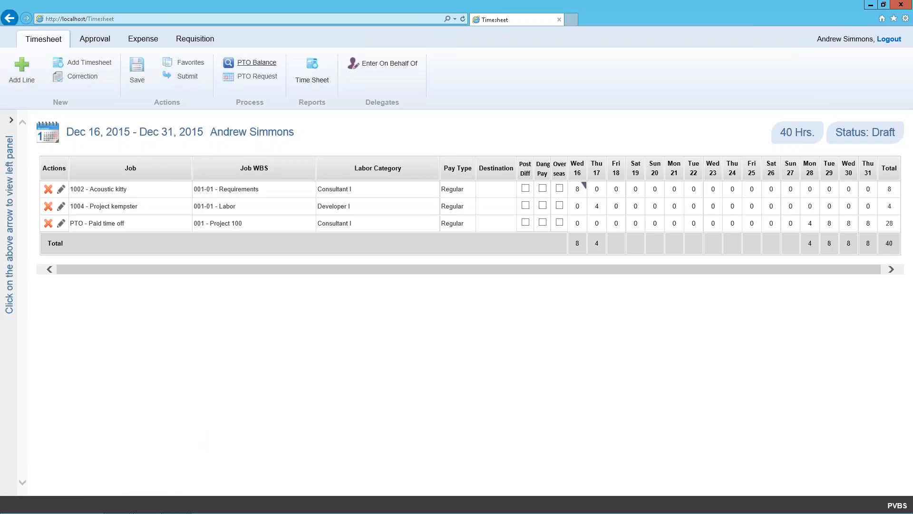
pyautogui.click(257, 62)
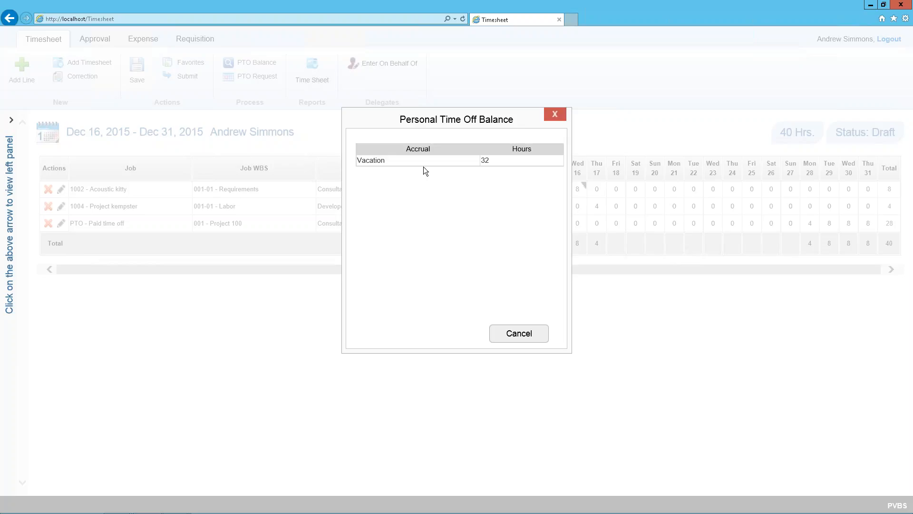
pyautogui.click(547, 119)
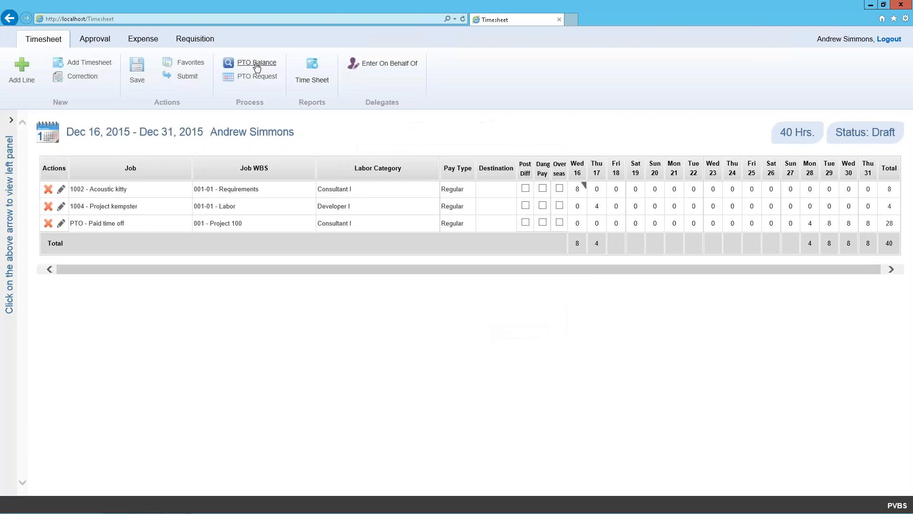
pyautogui.click(257, 64)
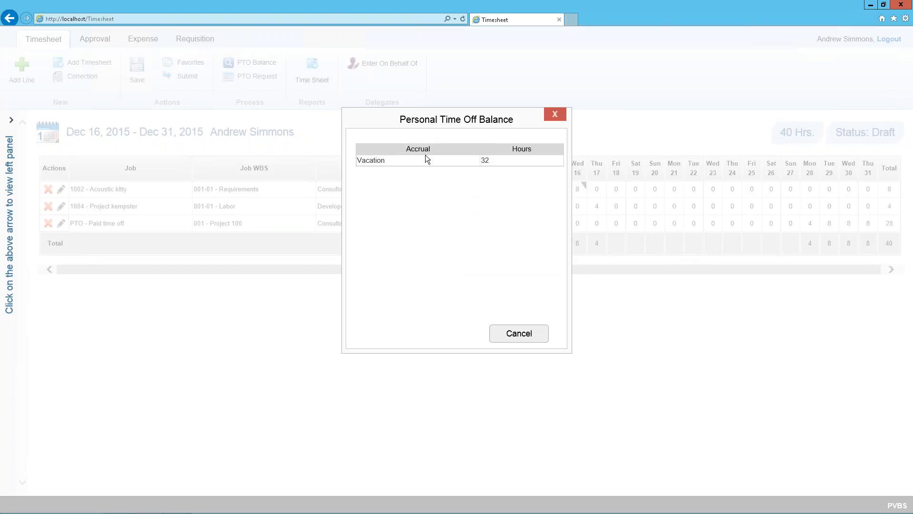
pyautogui.click(552, 115)
# Start a Personal Time Off Request running from 12-31-2015 to 12-31-2015
pyautogui.click(249, 75)
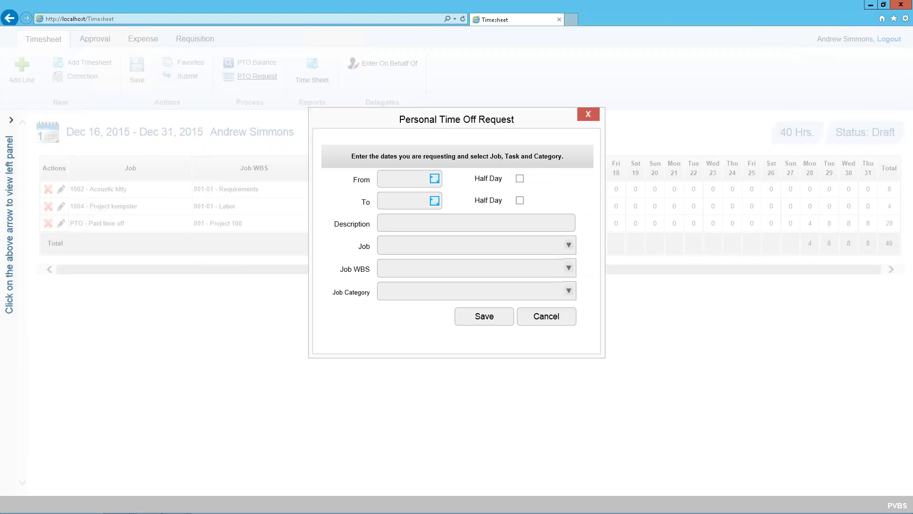
pyautogui.click(435, 180)
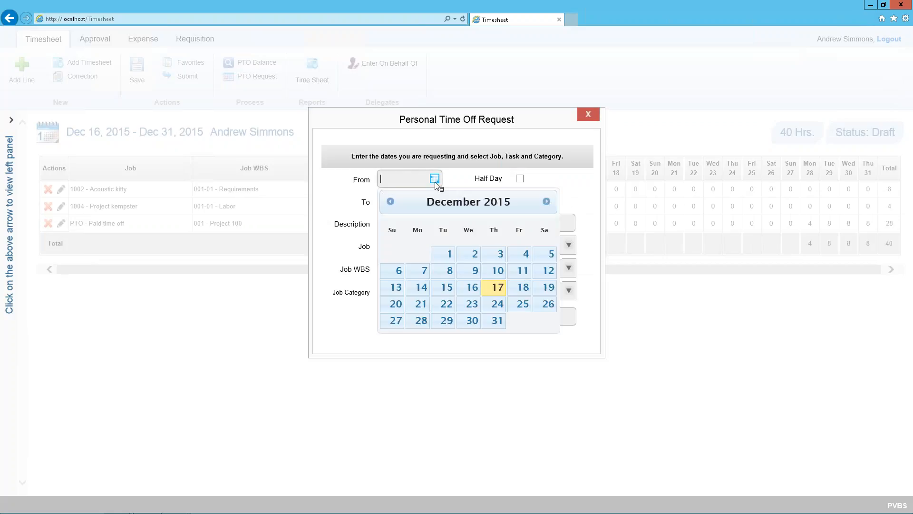
pyautogui.click(500, 324)
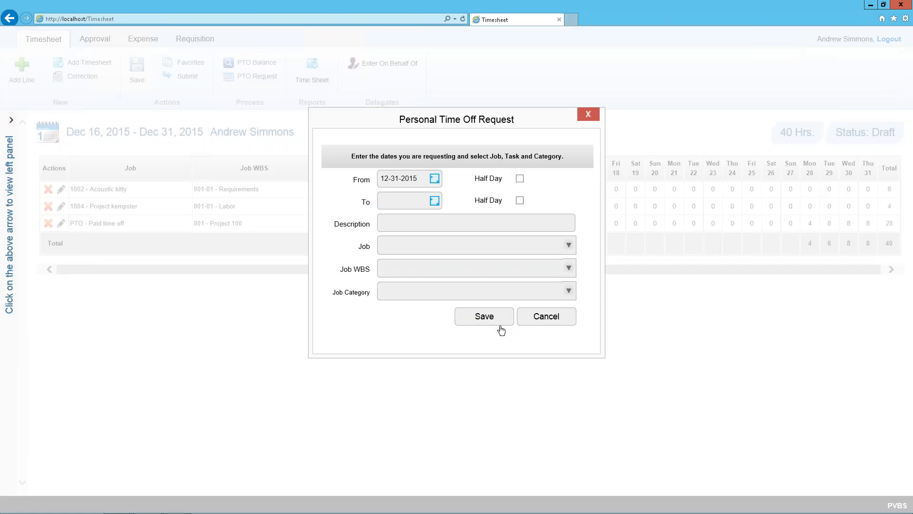
pyautogui.click(434, 201)
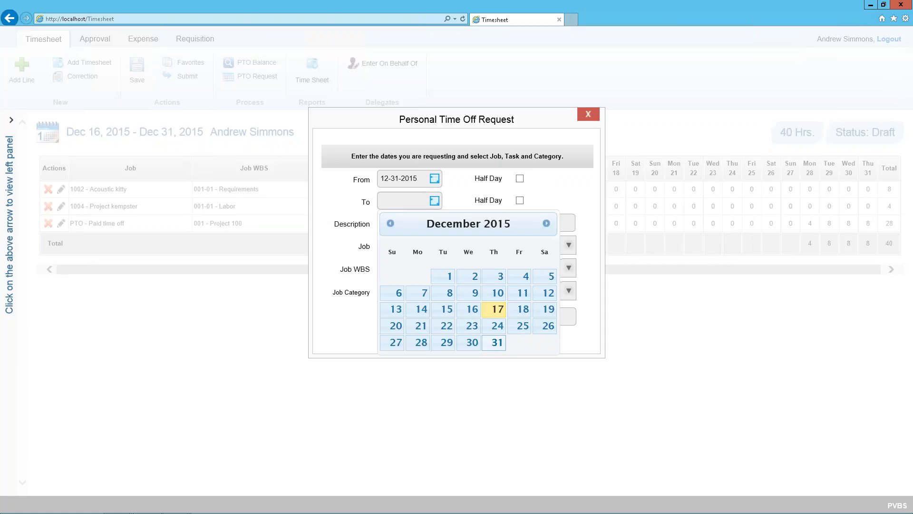
pyautogui.click(497, 342)
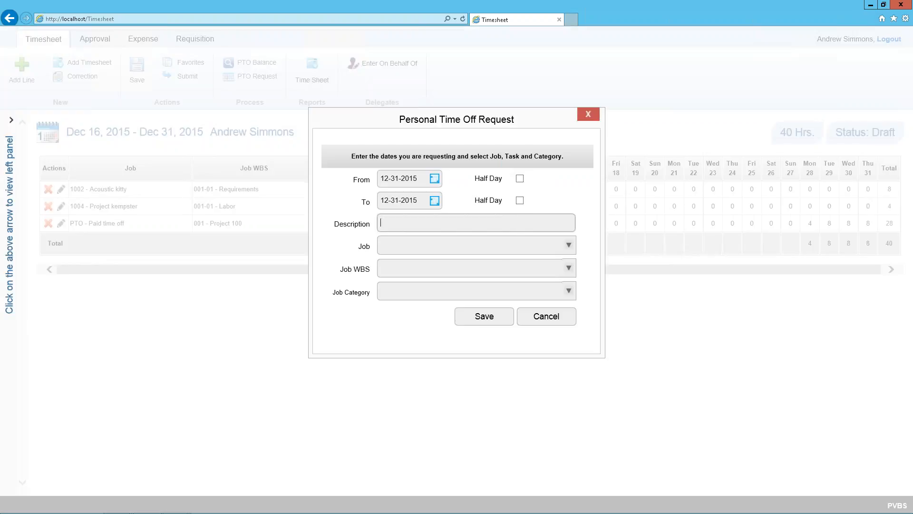
# Describe the request as "Travel to Inlaws", assign the job PTO - Paid time off with its Job WBS, and save it
pyautogui.write('Travel to Inlaws')
pyautogui.click(398, 248)
pyautogui.click(567, 247)
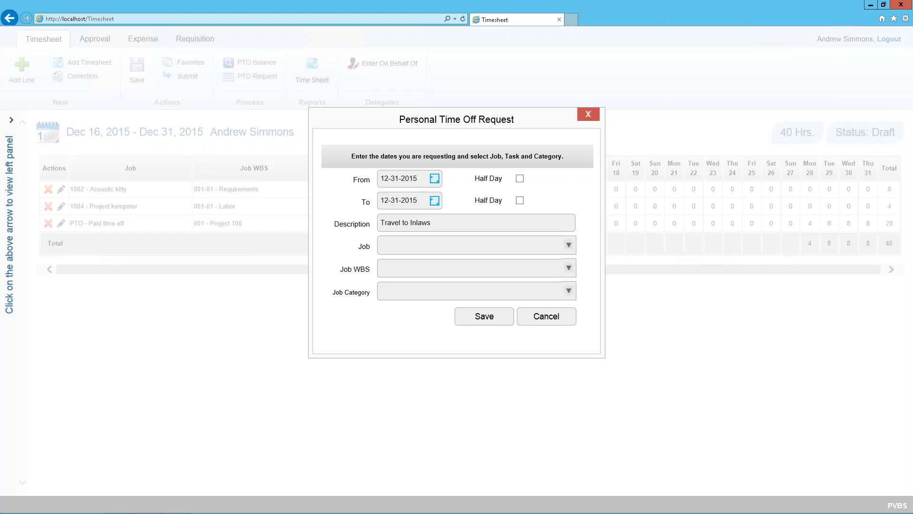
pyautogui.click(567, 247)
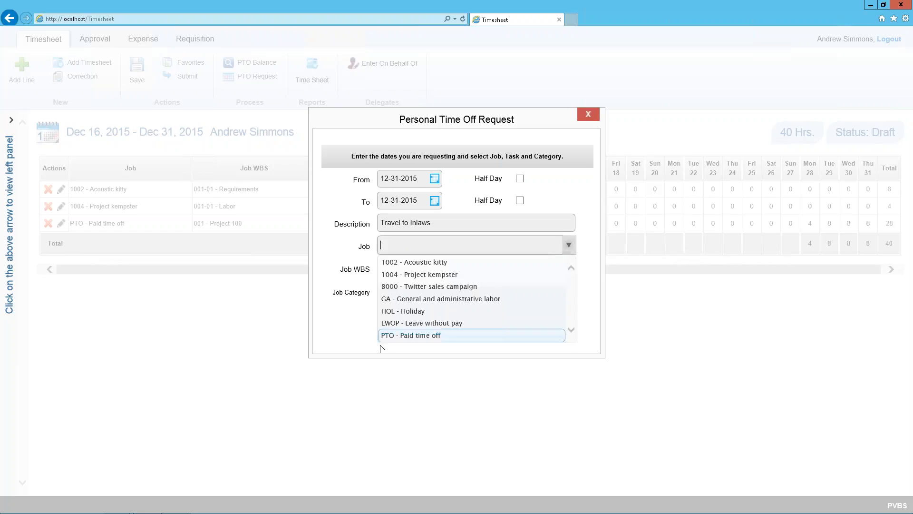
pyautogui.click(408, 336)
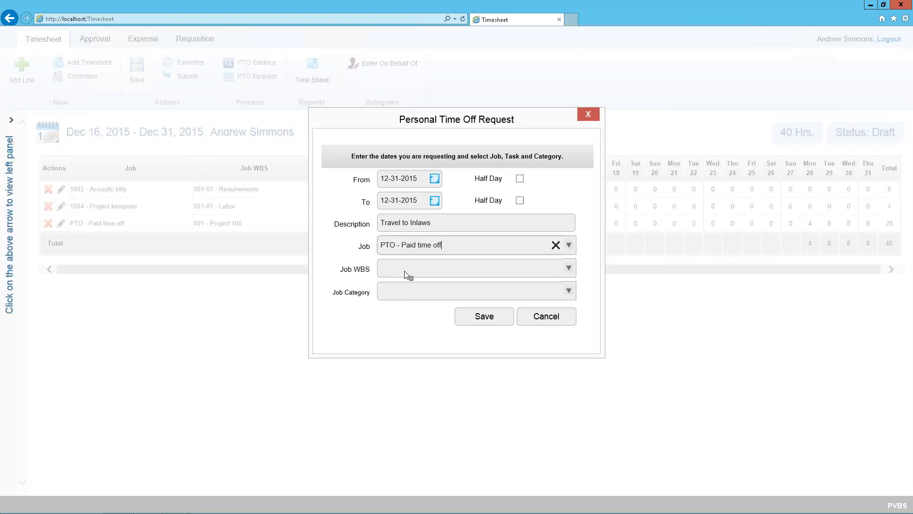
pyautogui.click(568, 268)
pyautogui.click(450, 287)
pyautogui.click(484, 316)
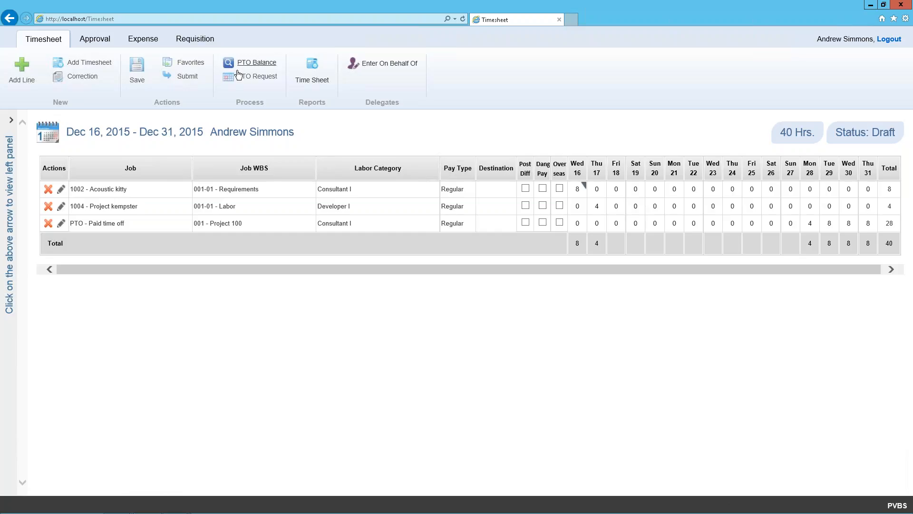
# Review the Favorite Timesheet Lines and close them
pyautogui.click(189, 66)
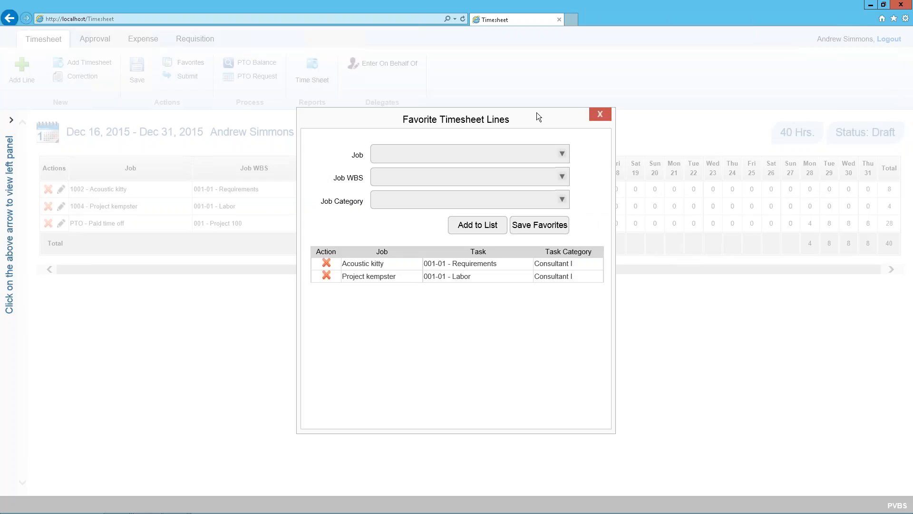
pyautogui.click(600, 116)
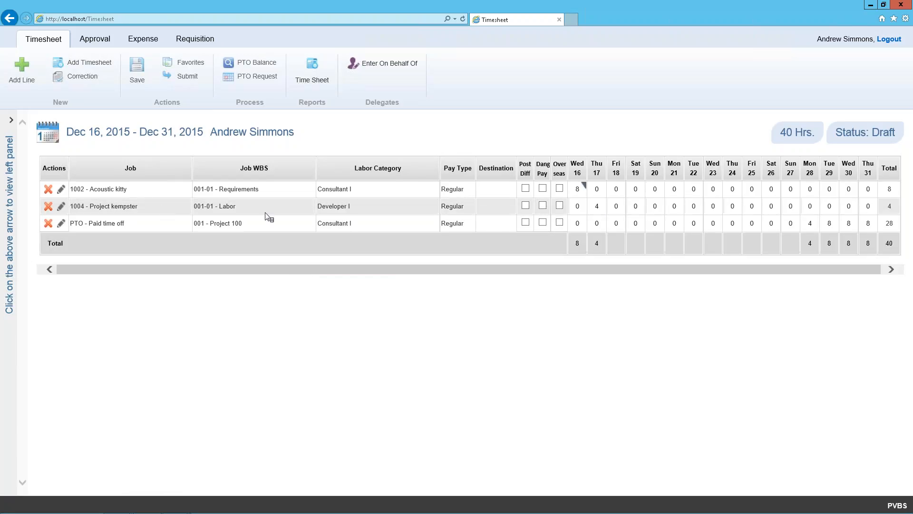
# Enter 4 hours for 1002 - Acoustic kitty on Thu 17 with the comment "Boy am I tired", and save the timesheet
pyautogui.rightClick(596, 189)
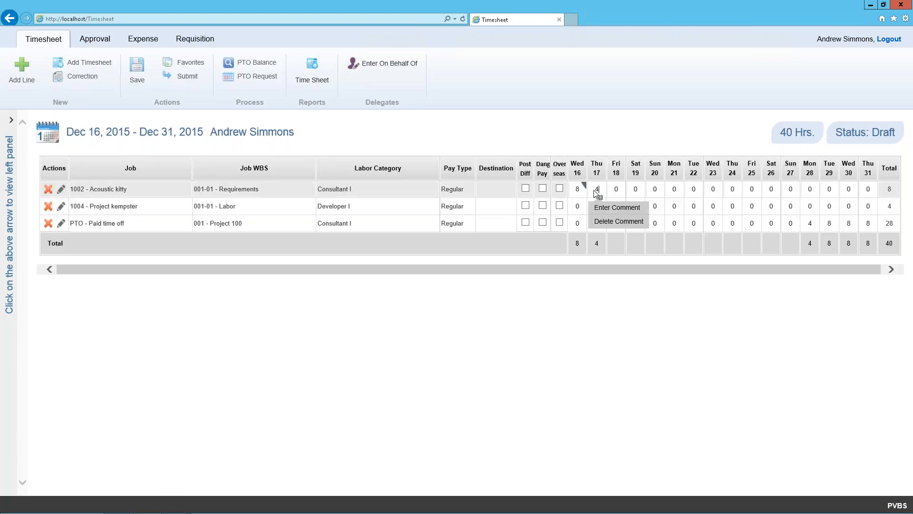
pyautogui.click(604, 208)
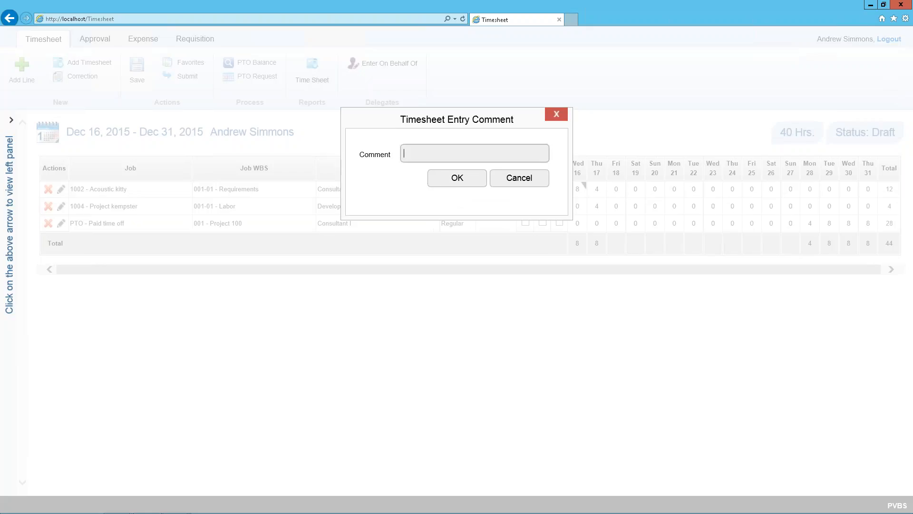
pyautogui.write('Boy am I tired')
pyautogui.click(433, 171)
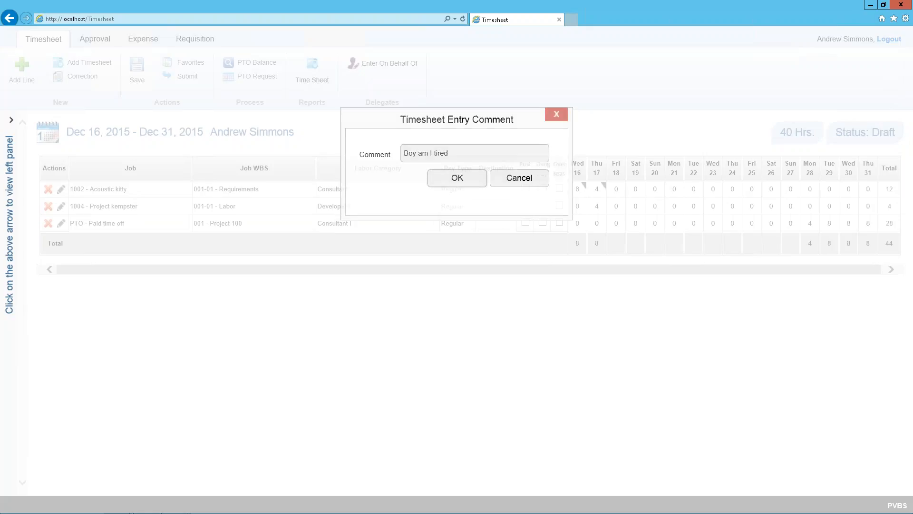
pyautogui.moveTo(599, 188)
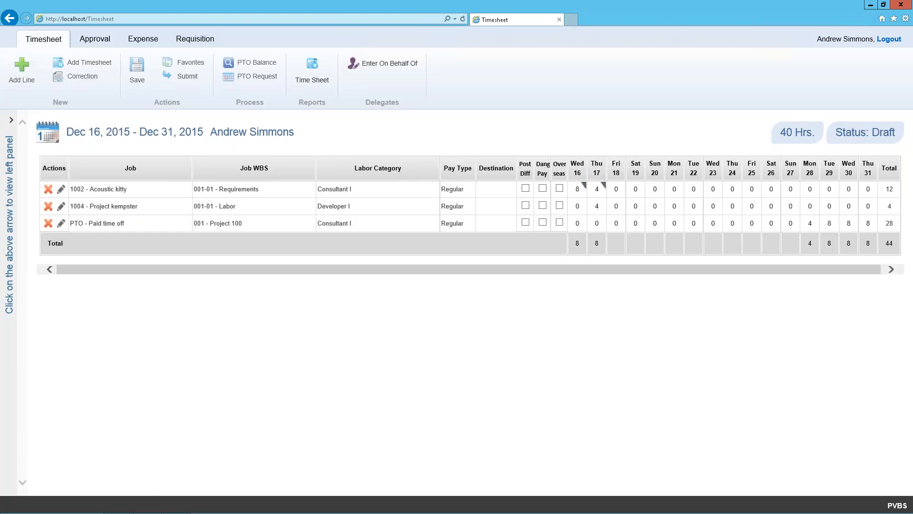
pyautogui.click(137, 69)
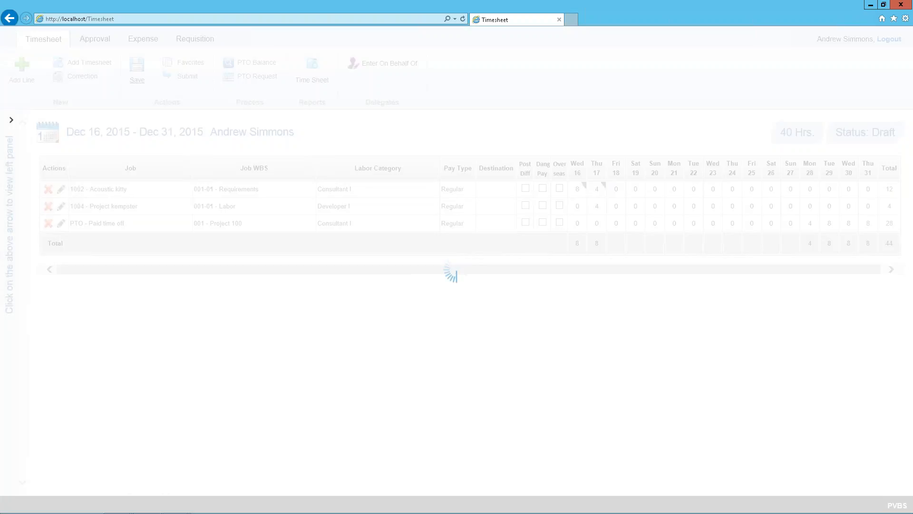
# Review the certification statement for submitting the timesheet and cancel the submission
pyautogui.click(188, 77)
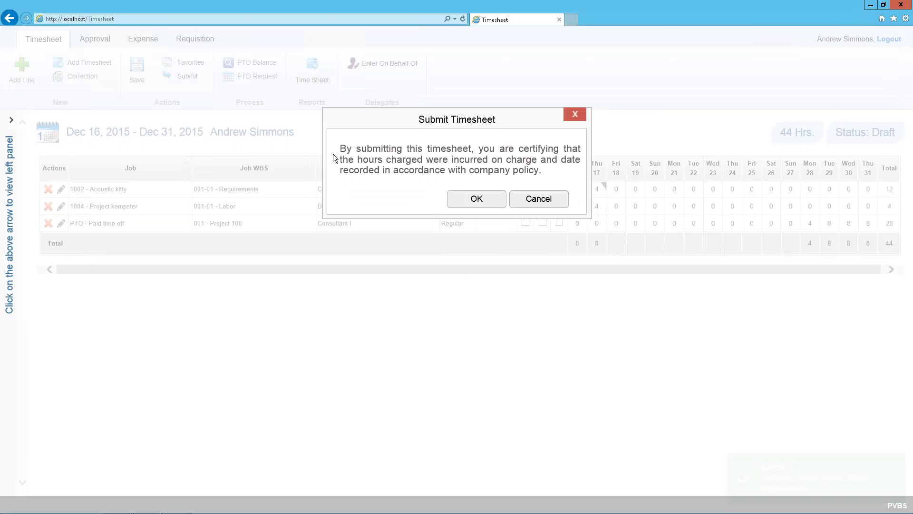
pyautogui.click(546, 208)
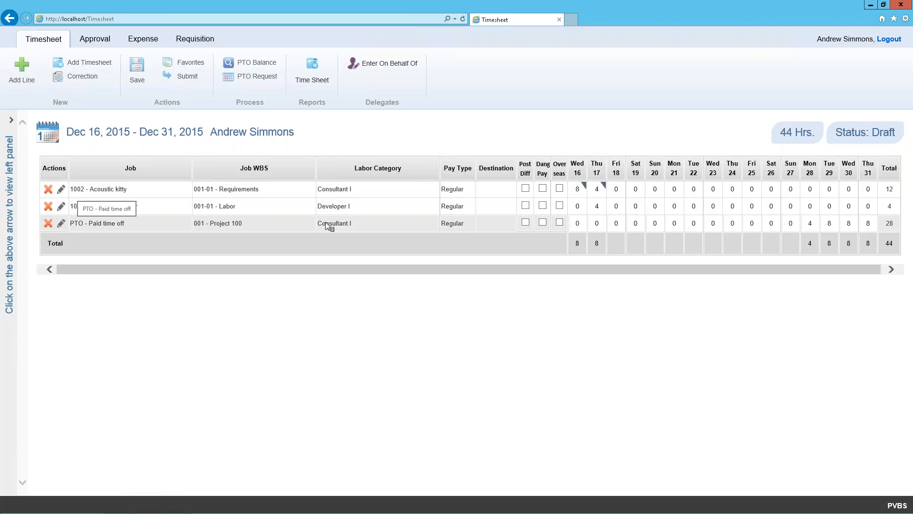
# Set the Paid time off hours for Mon 28 to 8 with the change reason "Needed full day off", and save the timesheet
pyautogui.rightClick(810, 226)
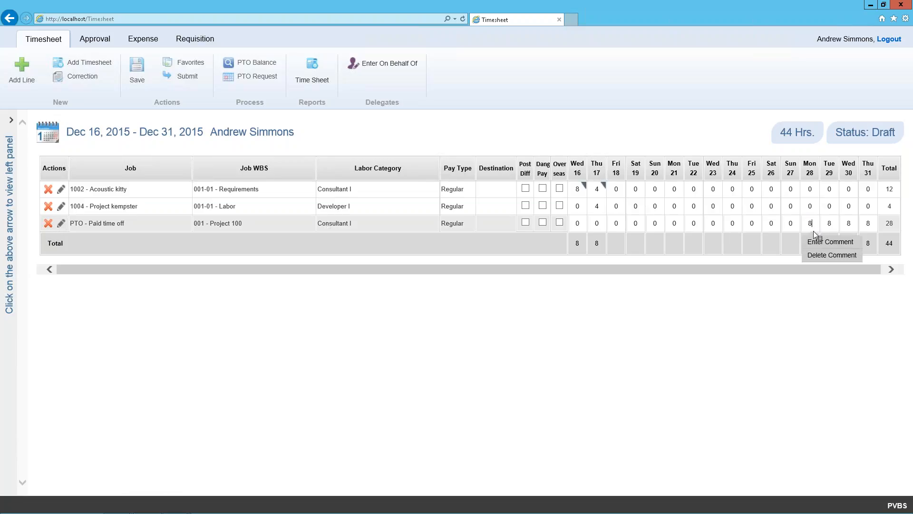
pyautogui.press('BackSpace')
pyautogui.write('4')
pyautogui.press('Tab')
pyautogui.click(400, 179)
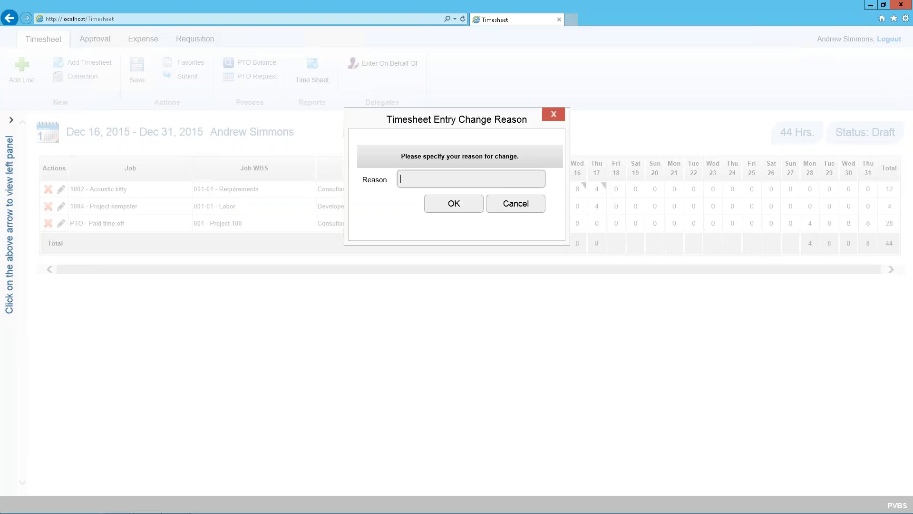
pyautogui.write('Needed full day off')
pyautogui.click(454, 203)
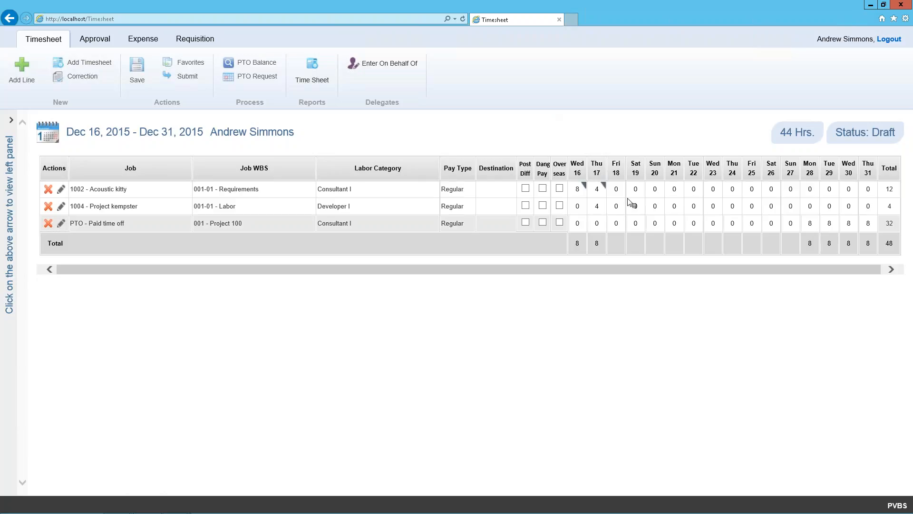
pyautogui.moveTo(604, 189)
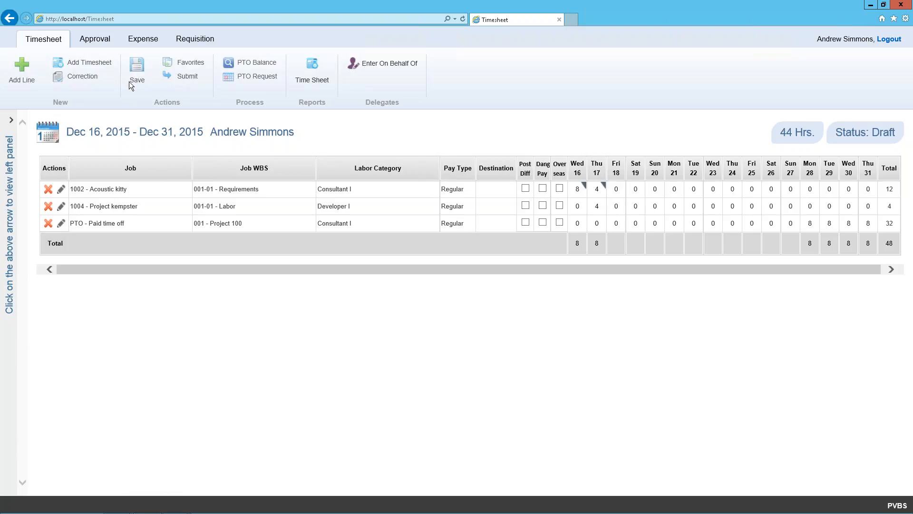
pyautogui.click(137, 72)
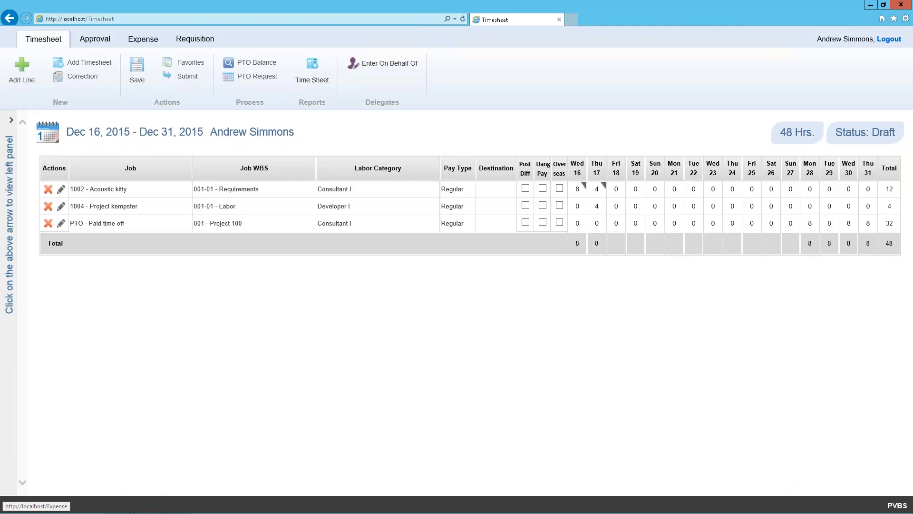
# Switch to the Job Card of job 2025 in Dynamics NAV and open its Work Breakdown Structure
pyautogui.moveTo(161, 512)
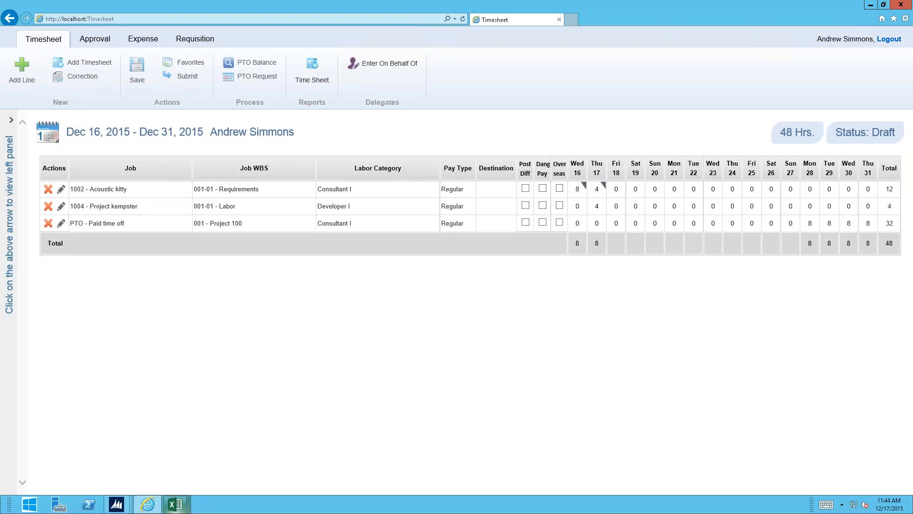
pyautogui.click(124, 508)
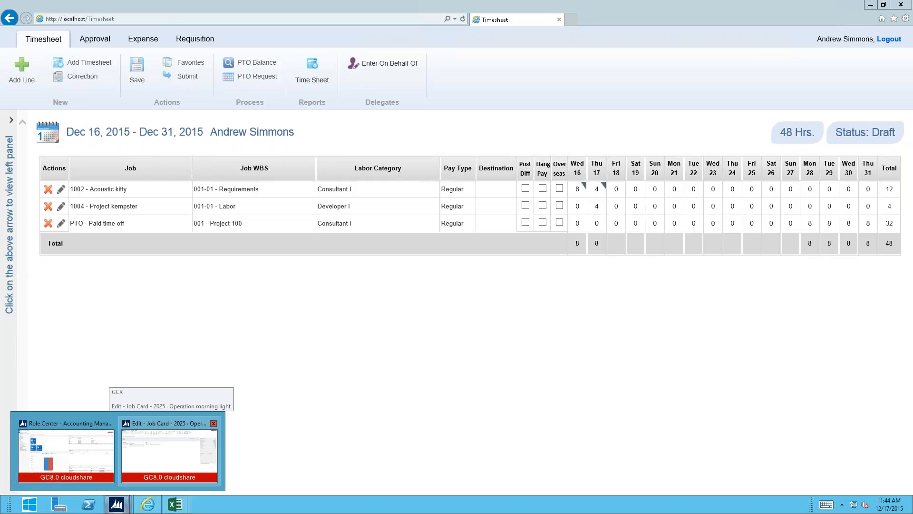
pyautogui.click(169, 452)
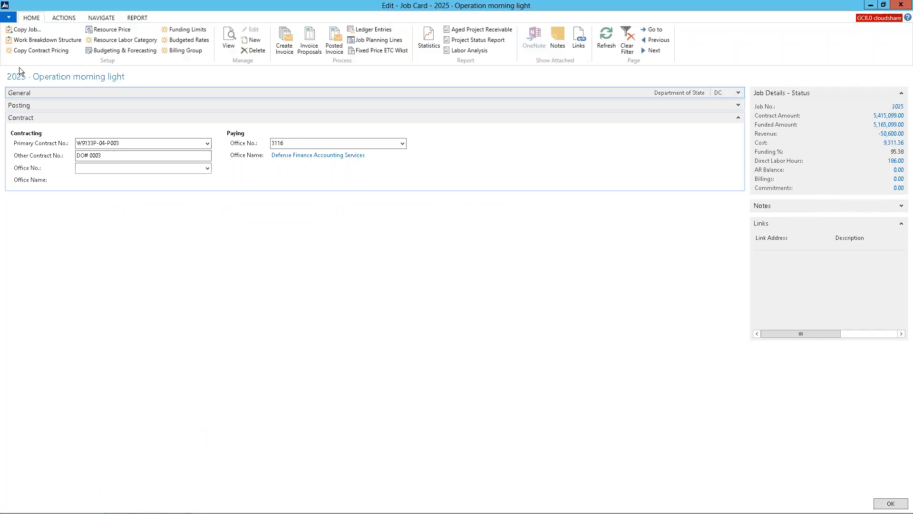
pyautogui.click(21, 41)
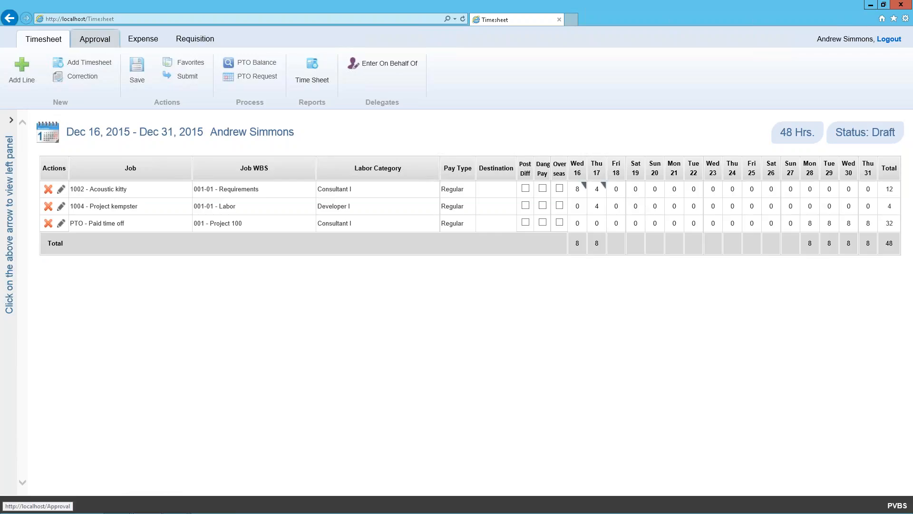
# Return to the web Timesheet application and view the Approval page with its Approve On Behalf Of option
pyautogui.click(95, 38)
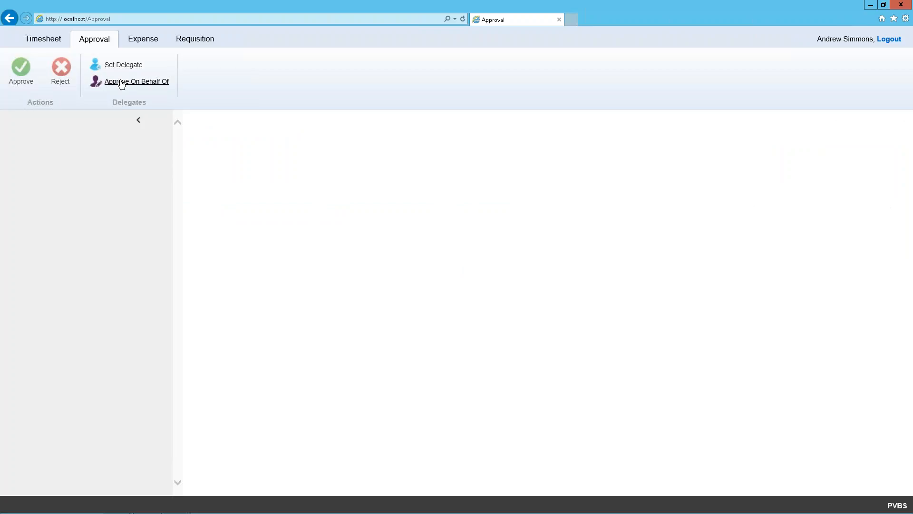
pyautogui.click(129, 85)
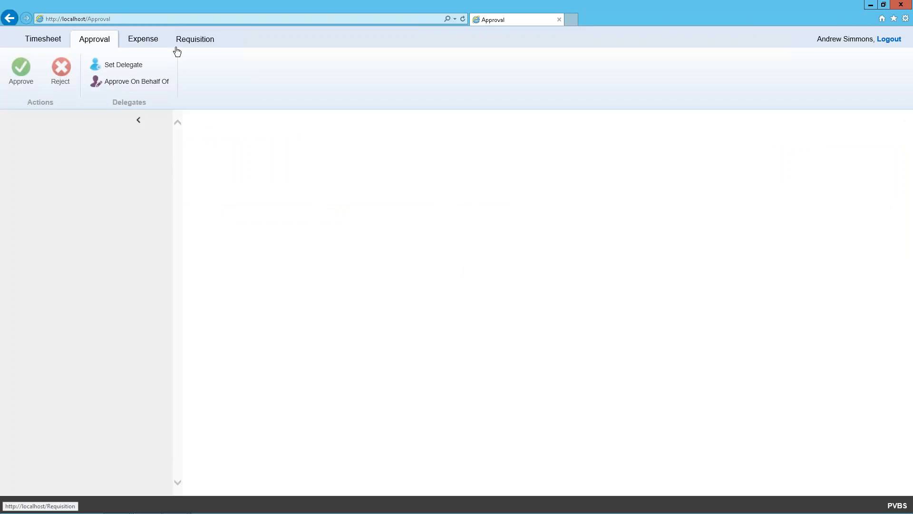
# Start a new expense report with the start date 12-13-2015 and the end date 12-17-2015
pyautogui.click(146, 44)
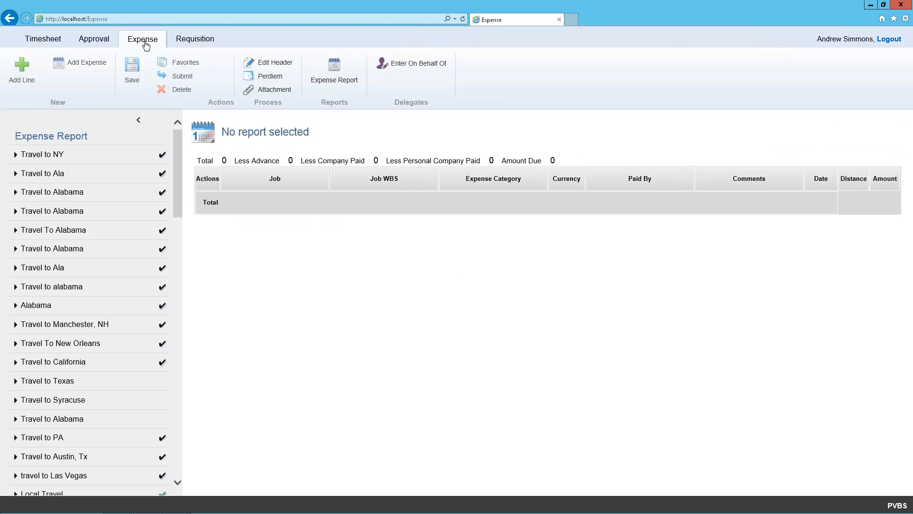
pyautogui.click(74, 67)
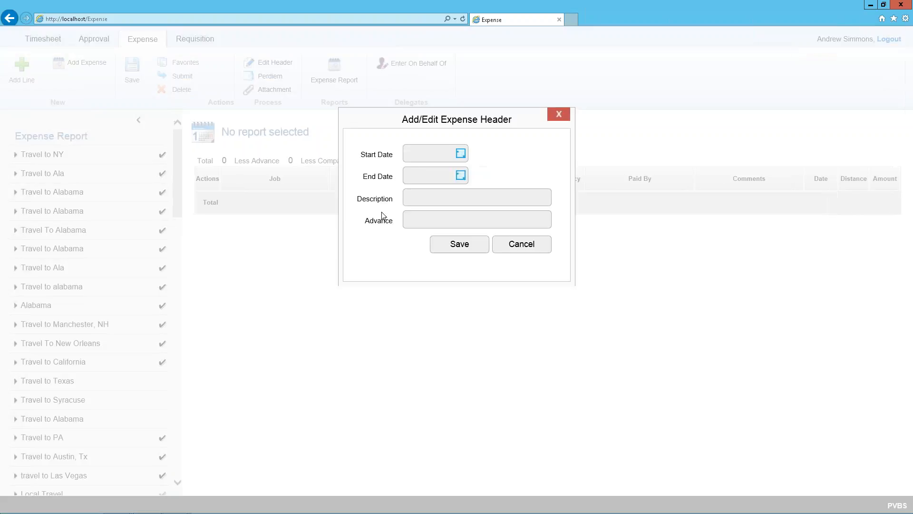
pyautogui.click(459, 153)
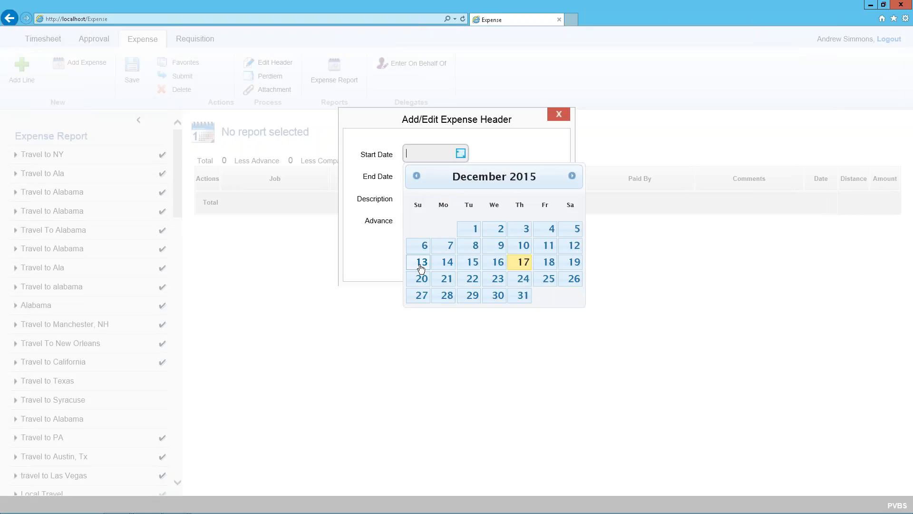
pyautogui.click(421, 262)
pyautogui.click(461, 175)
pyautogui.click(524, 286)
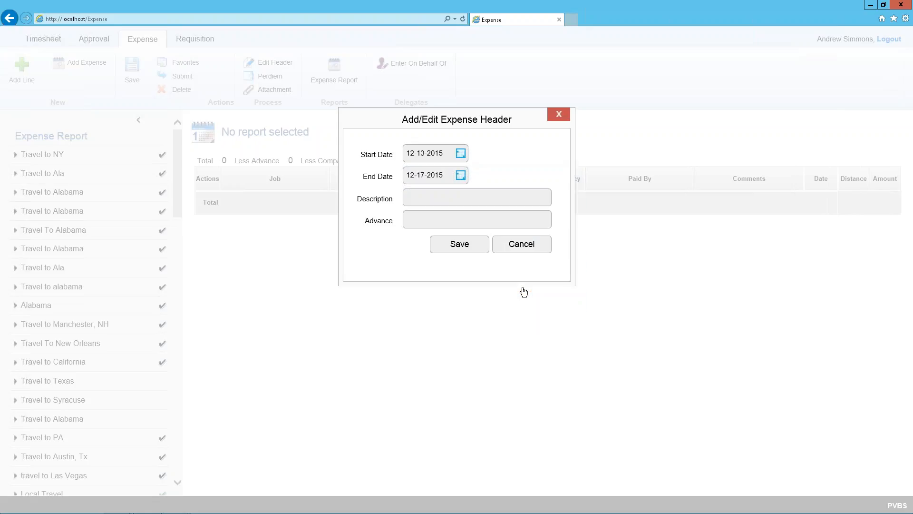
# Describe the expense report as "Trave to Ala" and save its header
pyautogui.click(422, 198)
pyautogui.write('Trave')
pyautogui.write(' lTO a')
pyautogui.press('BackSpace')
pyautogui.press('BackSpace')
pyautogui.press('BackSpace')
pyautogui.press('BackSpace')
pyautogui.press('BackSpace')
pyautogui.write('to Ala')
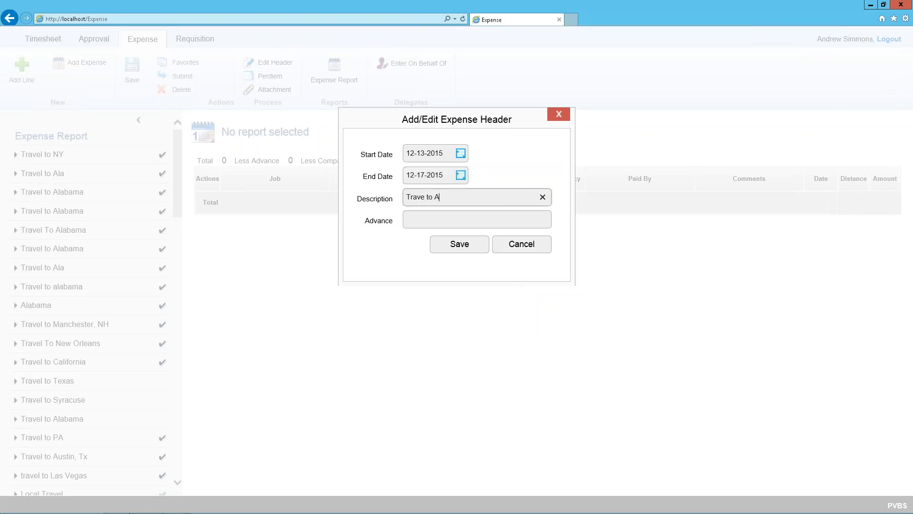
pyautogui.click(450, 245)
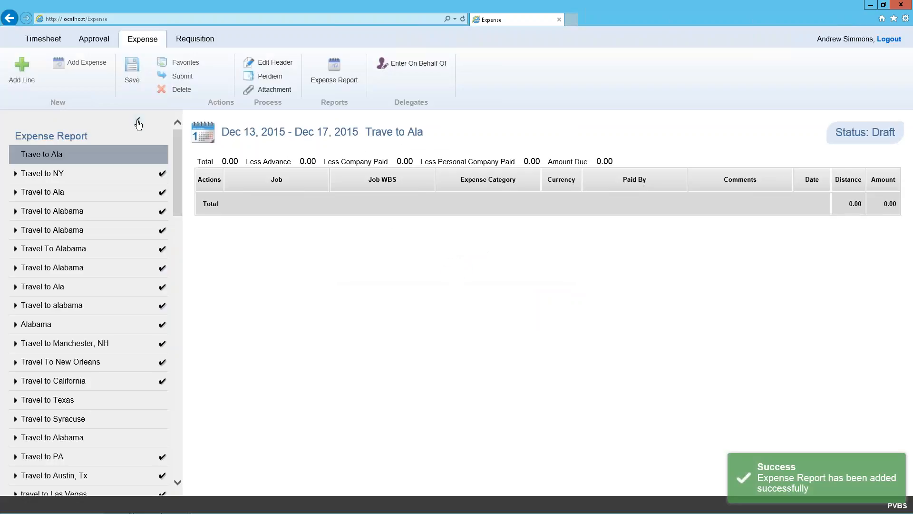
# Start the Perdiem Wizard with state AL, destination ABBEVILLE and county HENRY COUNTY, and continue to the date entry
pyautogui.click(138, 121)
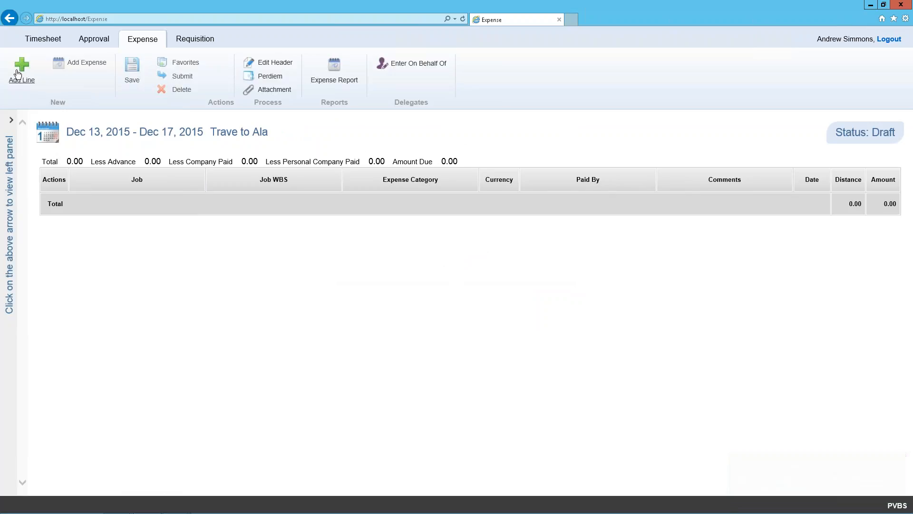
pyautogui.click(270, 76)
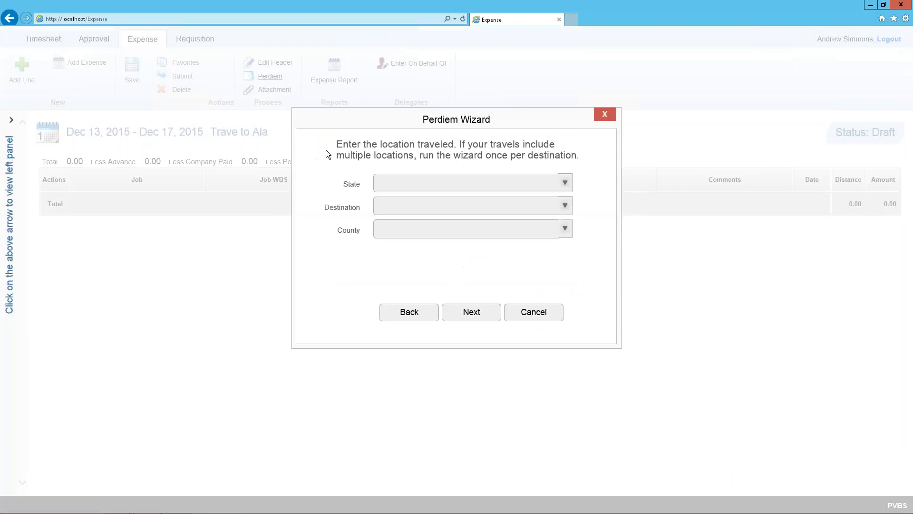
pyautogui.click(383, 188)
pyautogui.write('al')
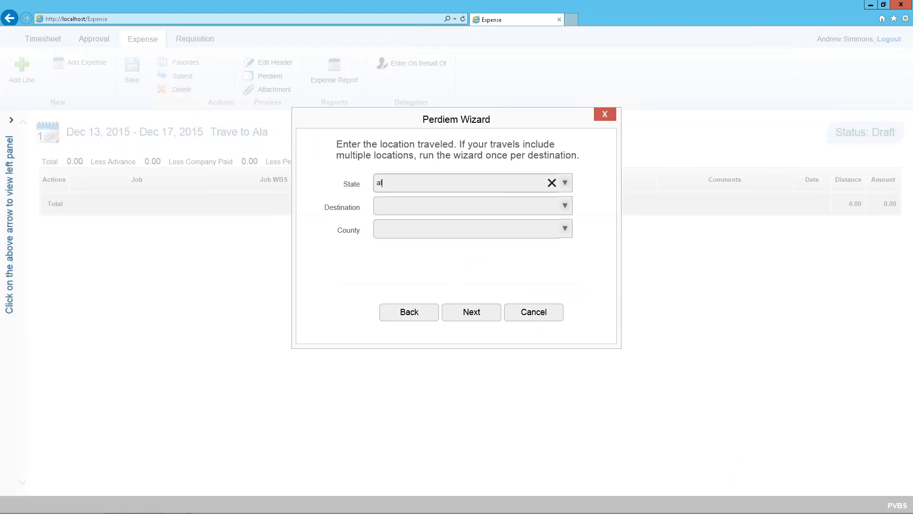
pyautogui.click(384, 200)
pyautogui.click(380, 209)
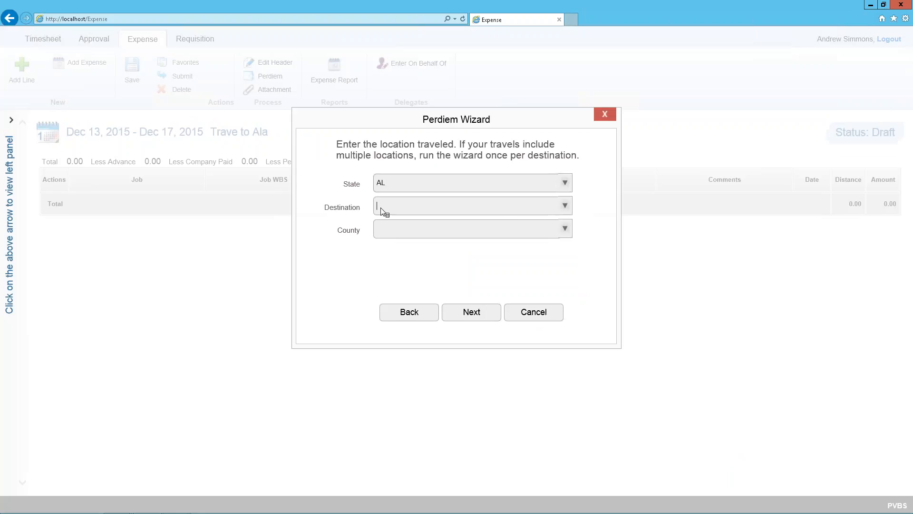
pyautogui.click(565, 205)
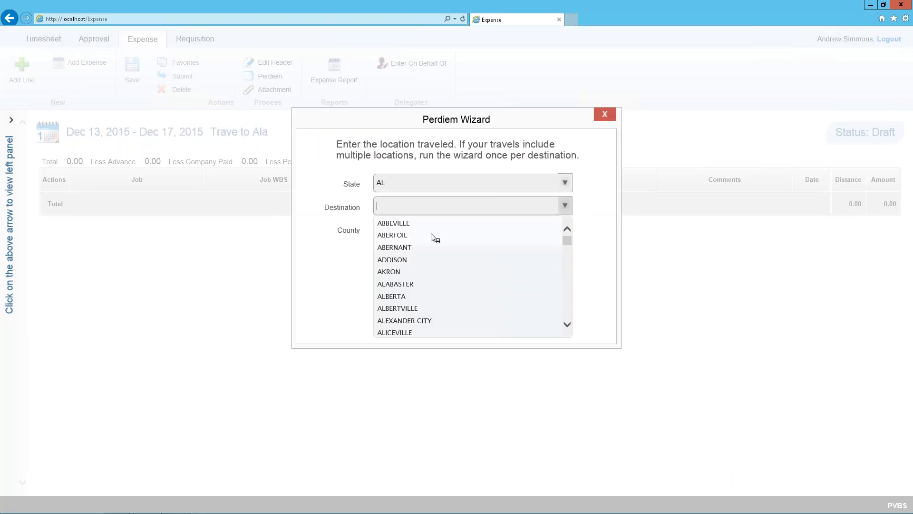
pyautogui.click(406, 226)
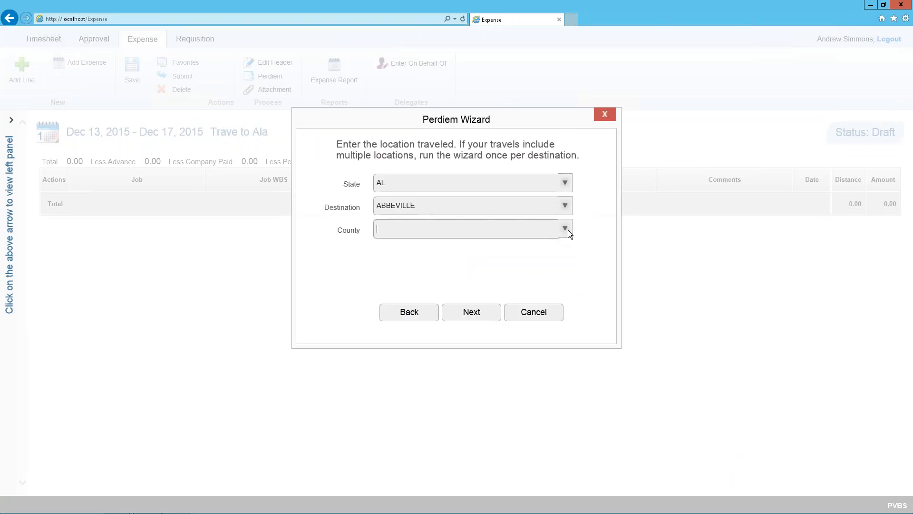
pyautogui.click(564, 229)
pyautogui.click(485, 250)
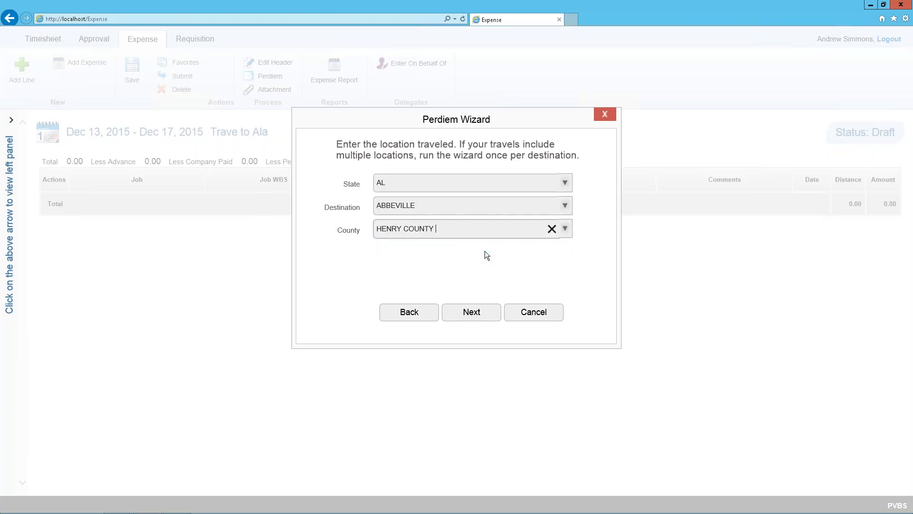
pyautogui.click(462, 316)
# Set the per diem starting date to 12-13-2015 and the ending date to 12-17-2015
pyautogui.click(431, 148)
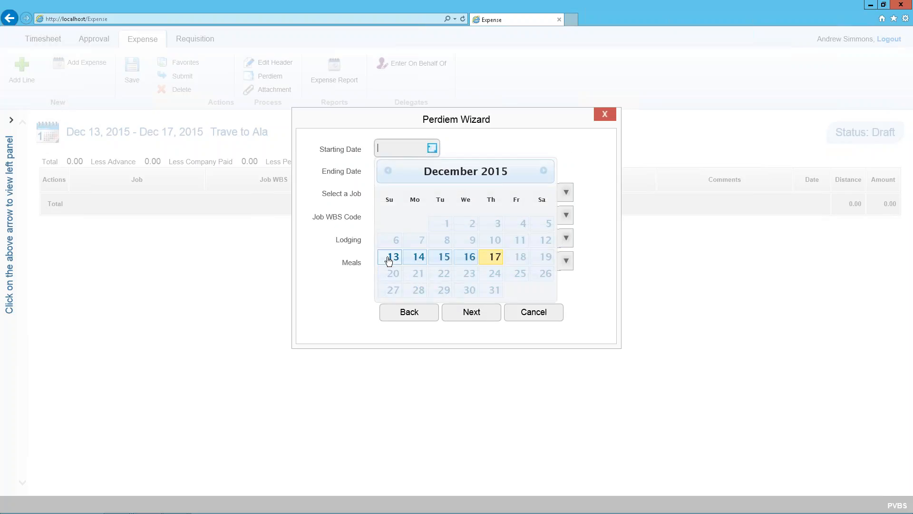
pyautogui.click(390, 257)
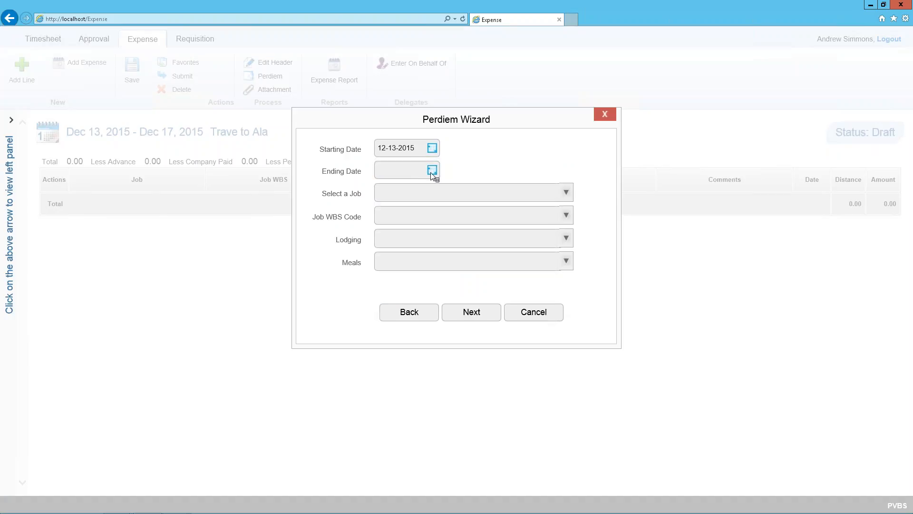
pyautogui.click(432, 171)
pyautogui.click(493, 279)
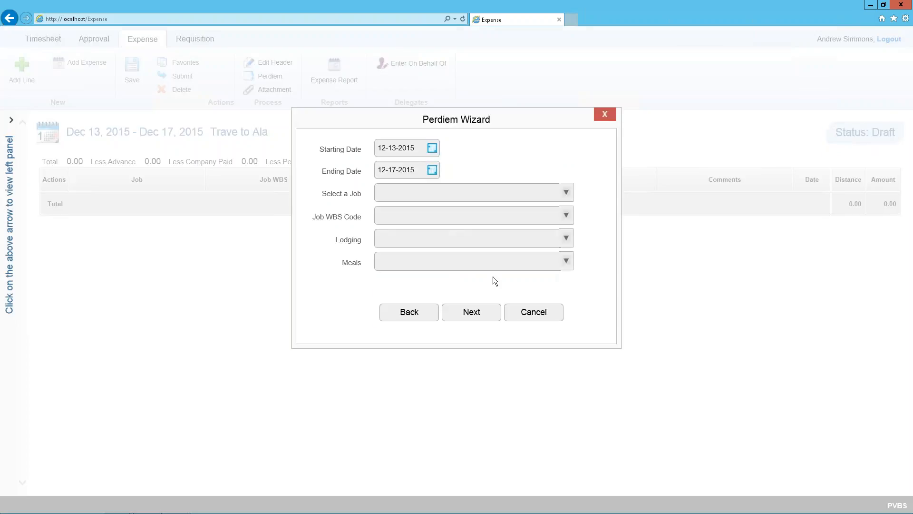
# Assign the per diem to job 1004 - Project kempster with Job WBS code 001-02 - Travel
pyautogui.click(569, 193)
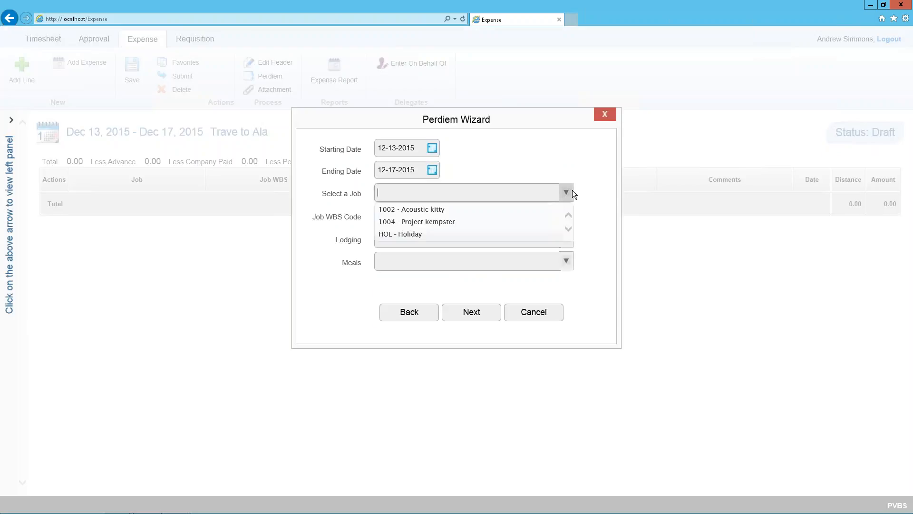
pyautogui.click(414, 222)
pyautogui.click(569, 215)
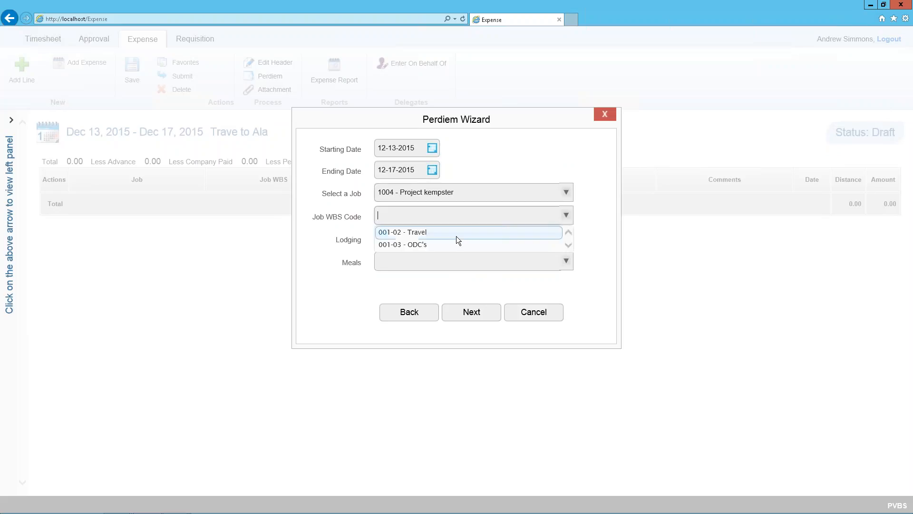
pyautogui.click(437, 234)
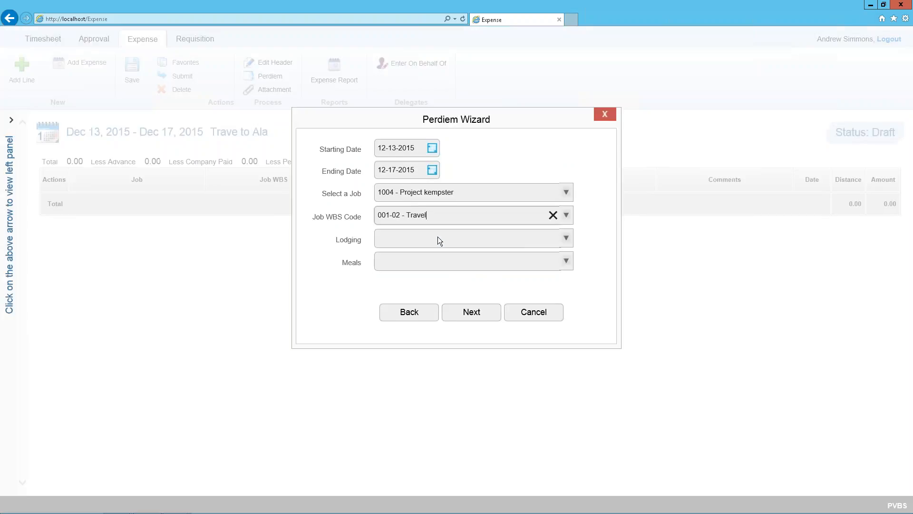
# Choose Lodging as the lodging category and PerDiem as the meals category, and continue to the daily selection
pyautogui.click(559, 243)
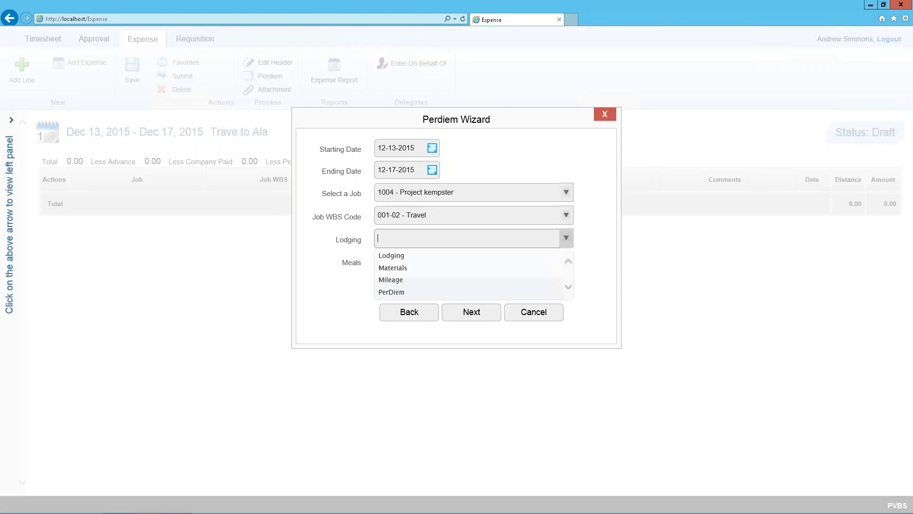
pyautogui.click(414, 258)
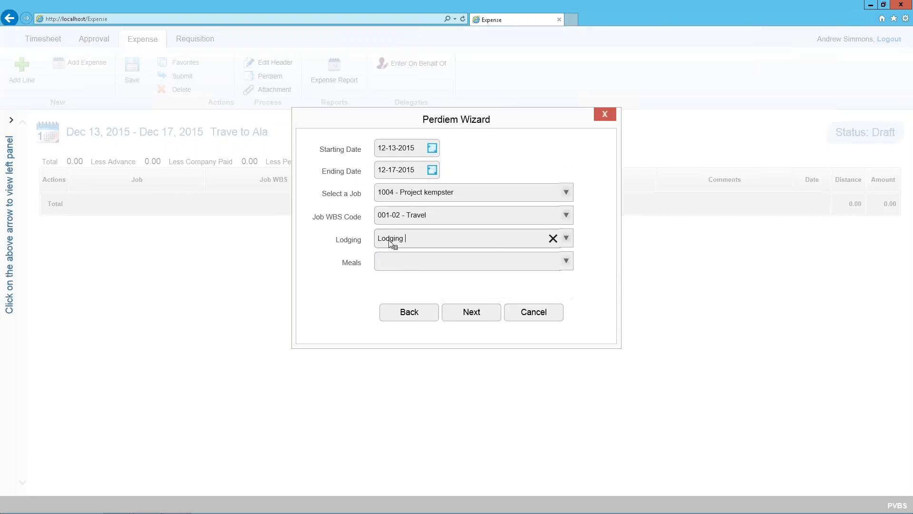
pyautogui.click(547, 265)
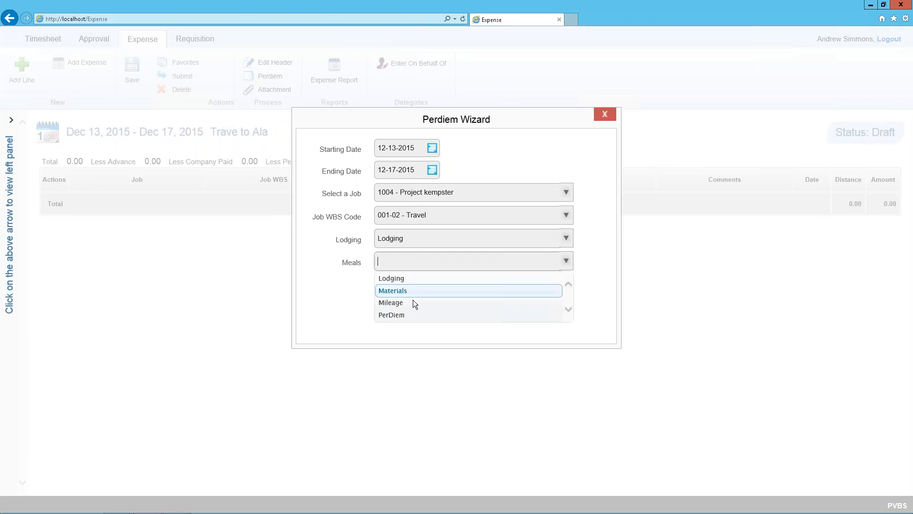
pyautogui.click(401, 315)
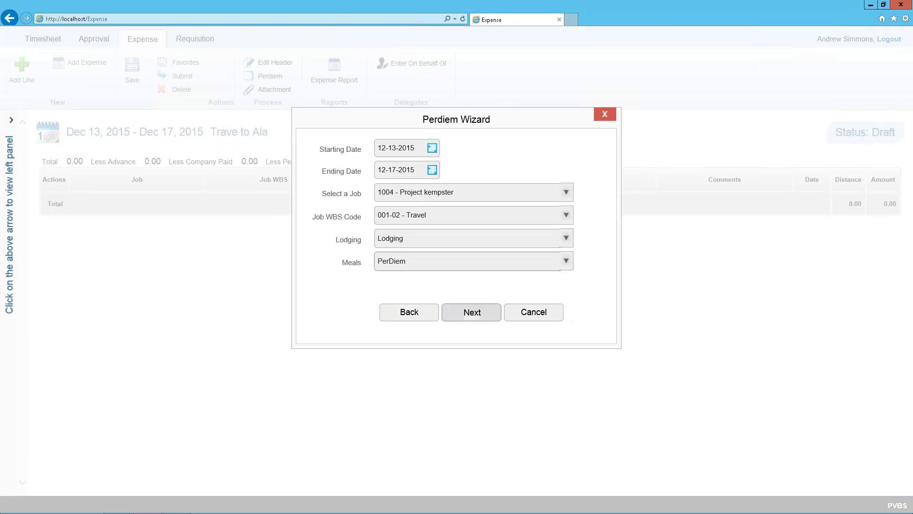
pyautogui.click(474, 313)
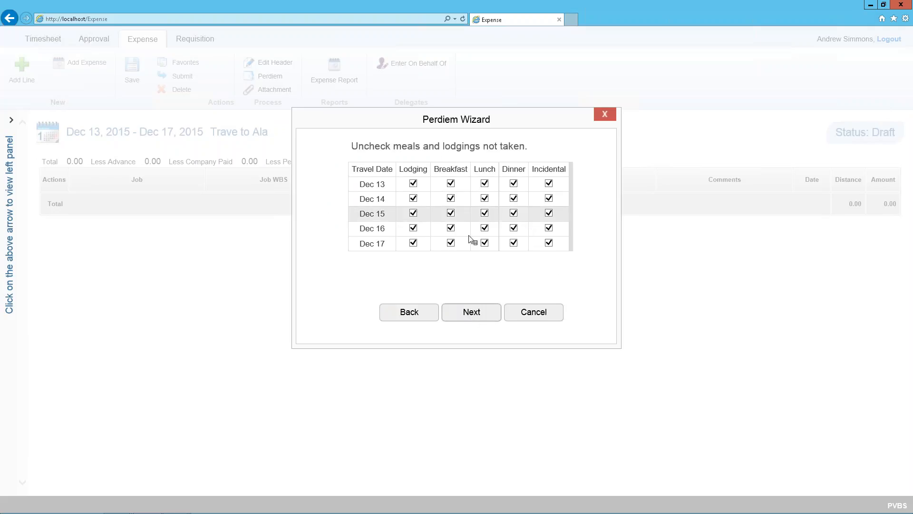
# Keep all meals and lodgings selected, enter a daily room rate of 70 and room tax of 5, and finish the wizard
pyautogui.click(465, 314)
pyautogui.click(409, 163)
pyautogui.write('70')
pyautogui.press('Tab')
pyautogui.write('5')
pyautogui.press('Tab')
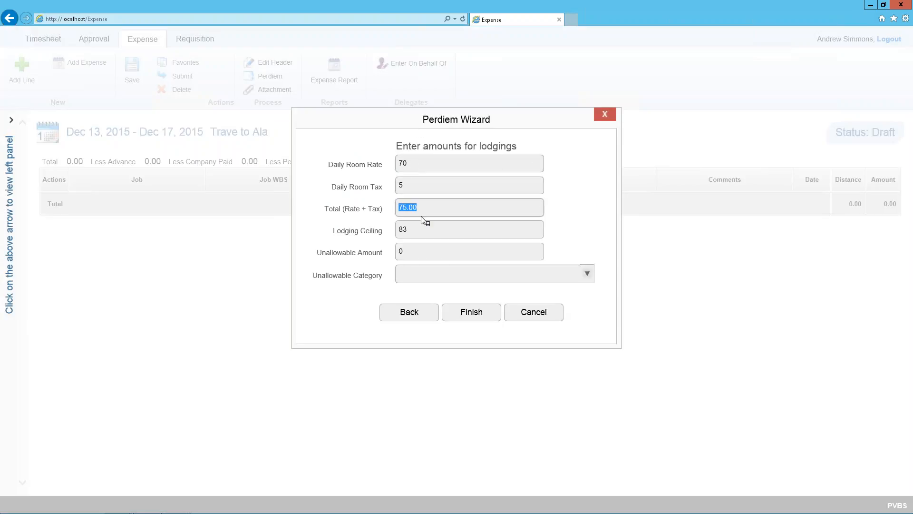
pyautogui.click(470, 312)
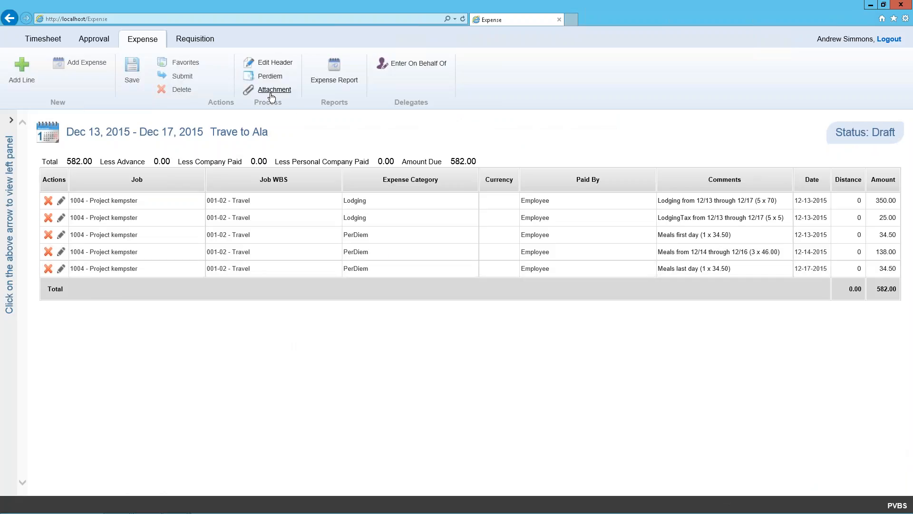
# Save the expense report and start adding a new expense line
pyautogui.click(273, 90)
pyautogui.click(129, 70)
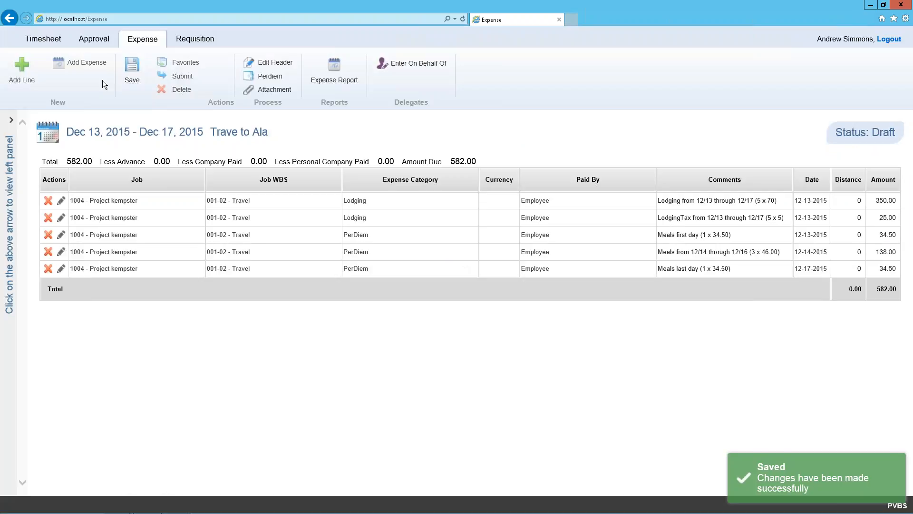
pyautogui.click(20, 74)
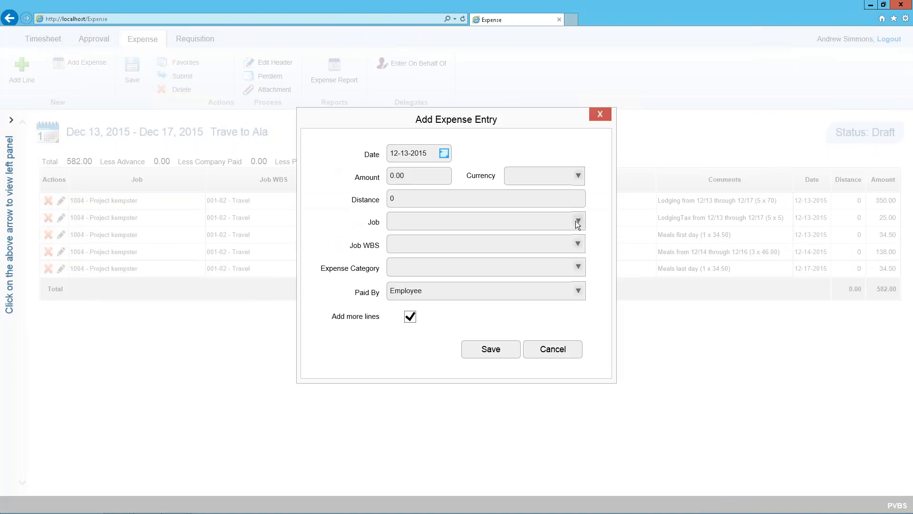
pyautogui.click(575, 221)
pyautogui.click(424, 237)
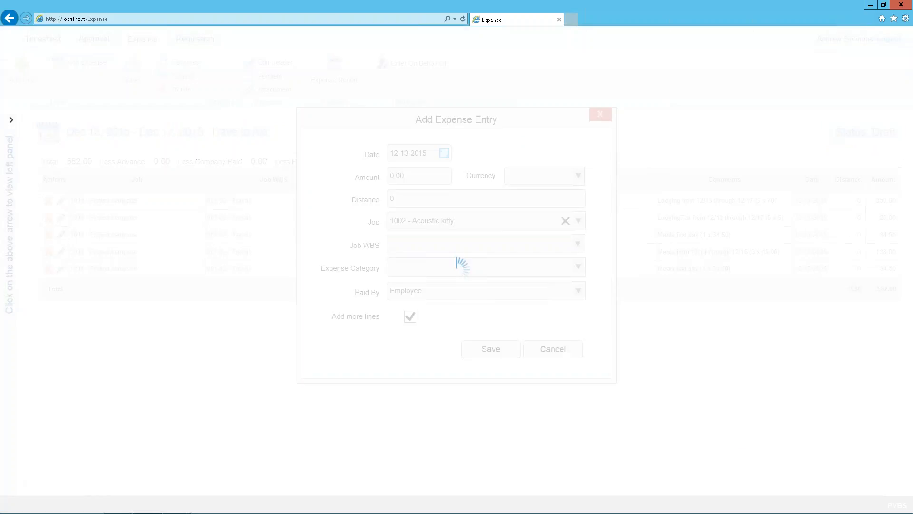
pyautogui.click(577, 244)
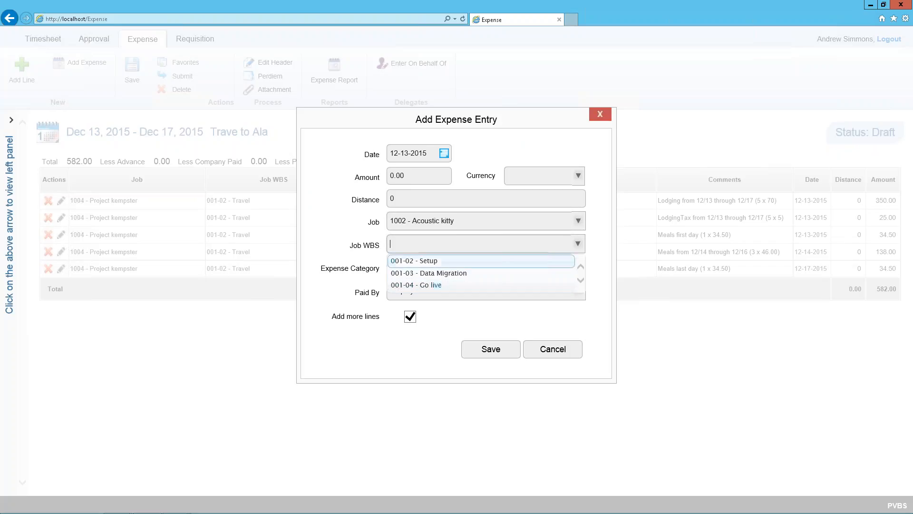
# Set the new expense entry's job to 1004 - Project kempster and its Job WBS to 001-02 - Travel
pyautogui.click(577, 221)
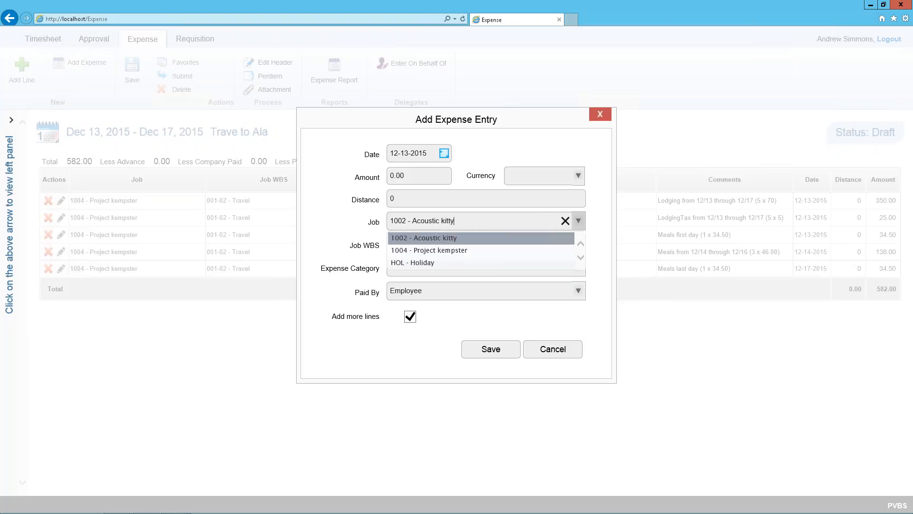
pyautogui.click(469, 250)
pyautogui.click(577, 244)
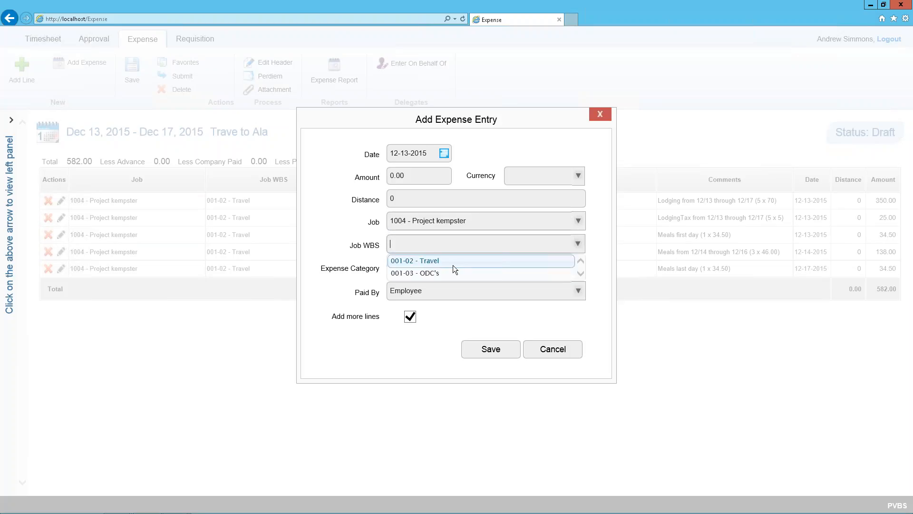
pyautogui.click(453, 264)
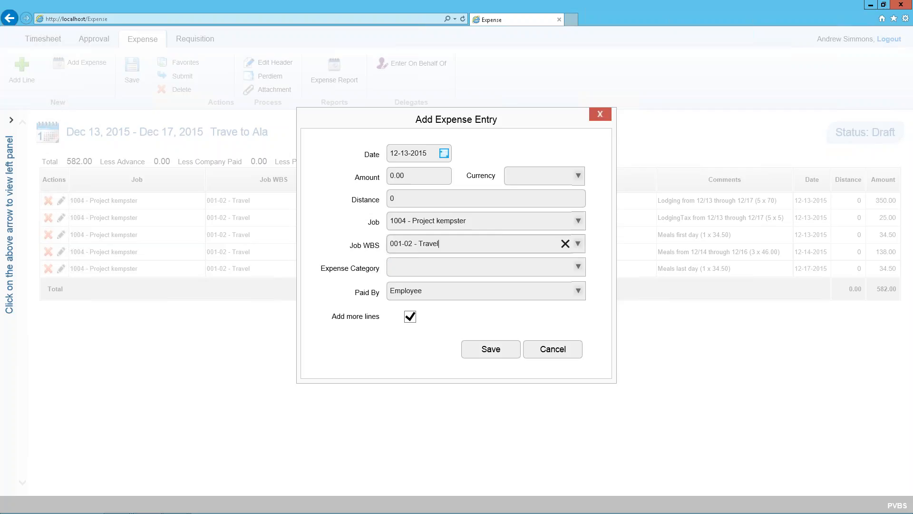
# Set the entry's expense category to Mileage and its distance to 30
pyautogui.click(577, 268)
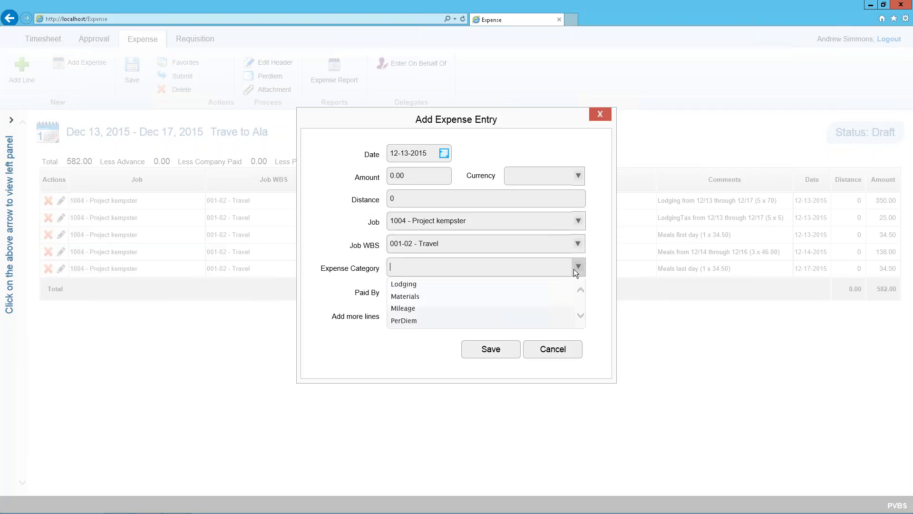
pyautogui.click(424, 309)
pyautogui.click(393, 200)
pyautogui.write('30')
pyautogui.press('Tab')
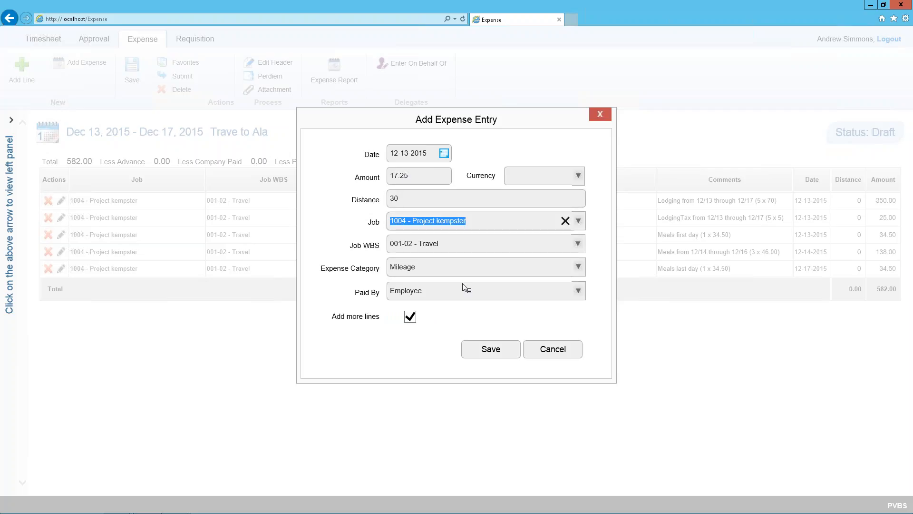
# Save the mileage entry, stop adding lines, and enter the comment "Travel to Airport" on the new Mileage line
pyautogui.click(491, 350)
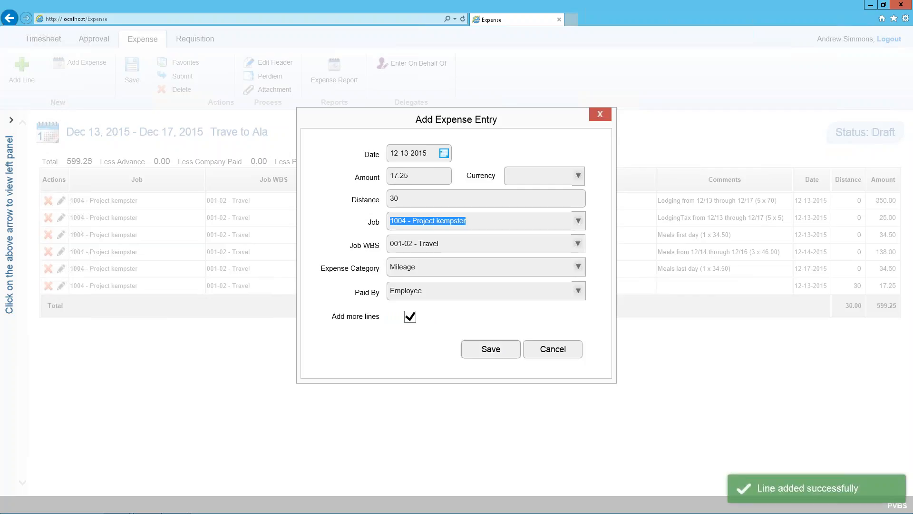
pyautogui.click(547, 351)
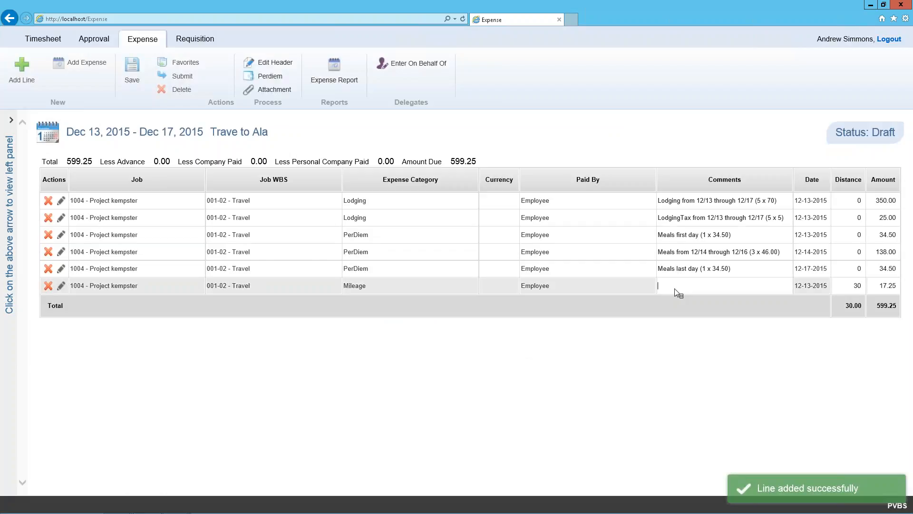
pyautogui.write('Travel to')
pyautogui.write('Airport')
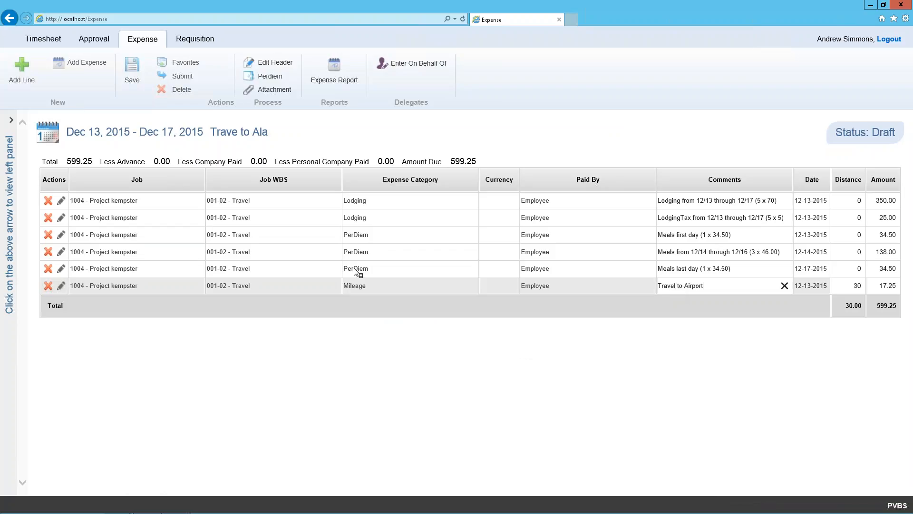
# Save the expense report and submit it for approval
pyautogui.click(131, 67)
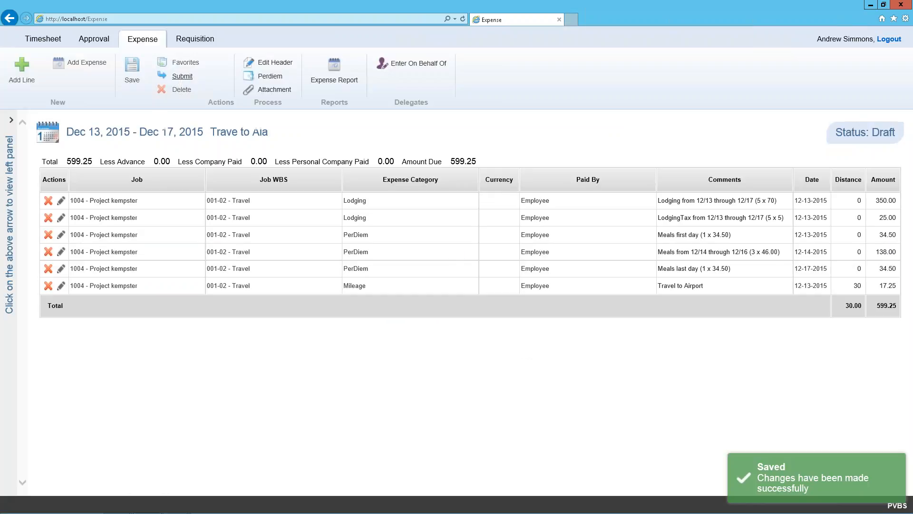
pyautogui.click(181, 78)
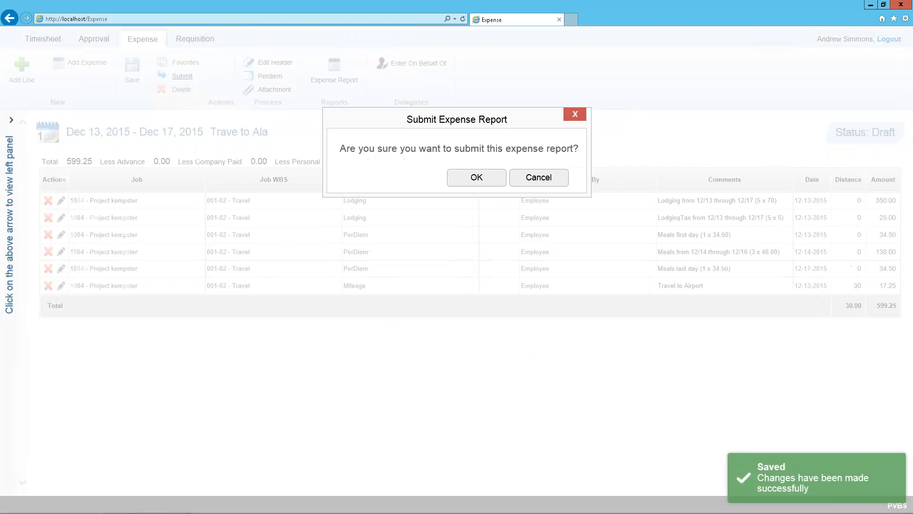
pyautogui.click(476, 177)
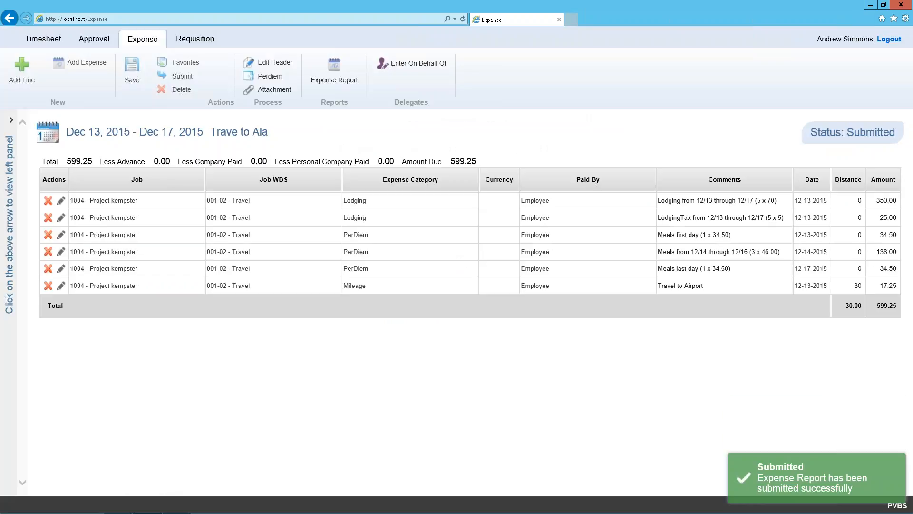
# Switch to Microsoft Dynamics NAV, search for Expense, and open the Project Accounting web Expense list
pyautogui.click(870, 6)
pyautogui.click(802, 19)
pyautogui.write('Epense')
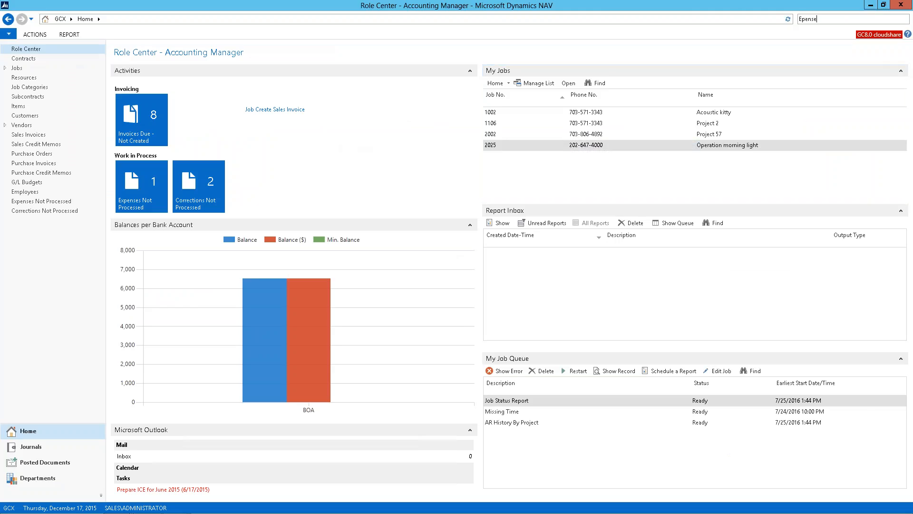
pyautogui.press('BackSpace')
pyautogui.press('BackSpace')
pyautogui.press('BackSpace')
pyautogui.press('BackSpace')
pyautogui.press('BackSpace')
pyautogui.write('c')
pyautogui.write('pe')
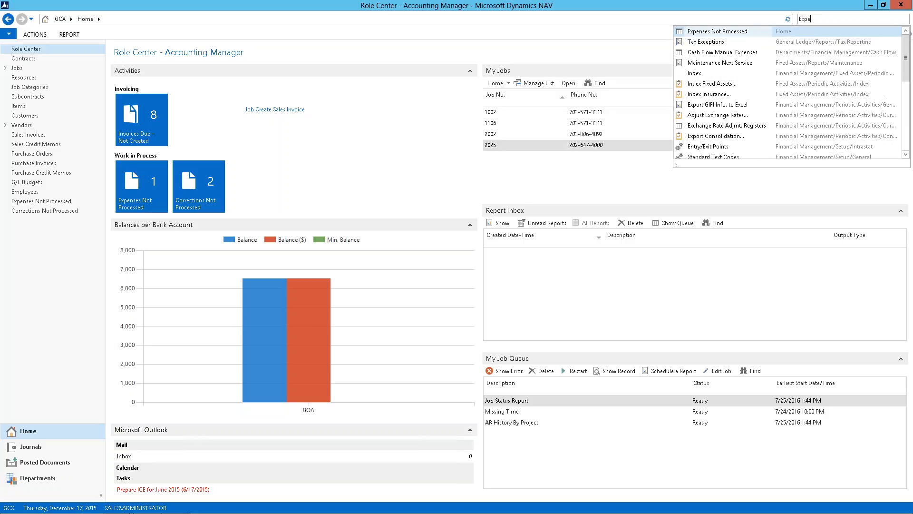
pyautogui.click(697, 52)
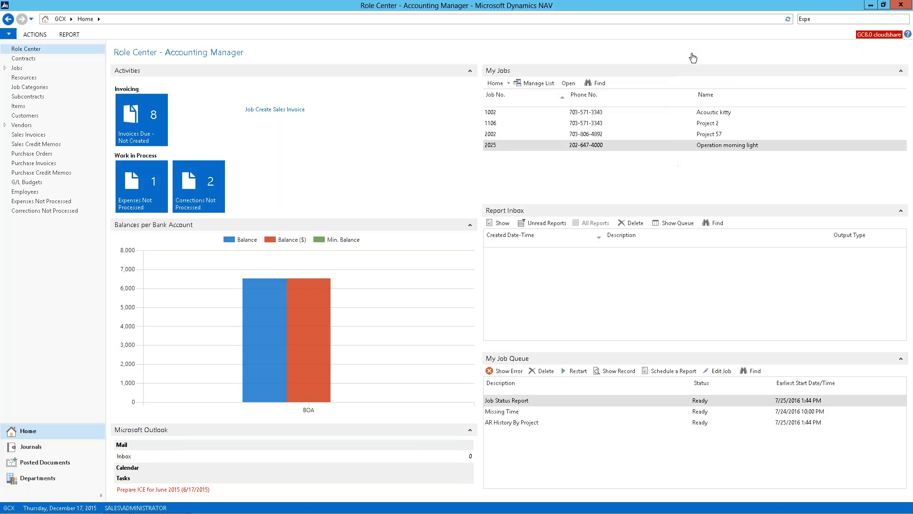
# Open the submitted "Trave to Ala" expense report, the last record in the Expense list
pyautogui.click(335, 393)
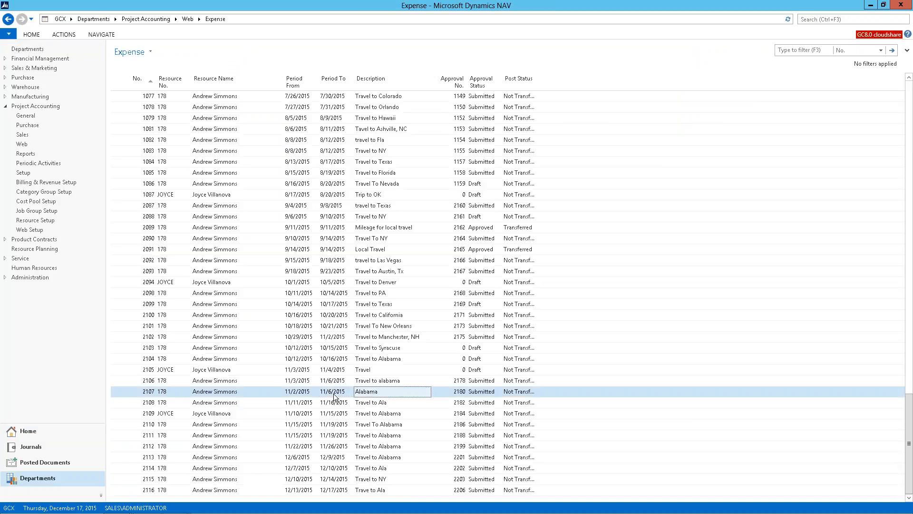
pyautogui.press('Right')
pyautogui.press('Down')
pyautogui.press('Down')
pyautogui.press('Down')
pyautogui.press('Down')
pyautogui.press('Down')
pyautogui.press('Down')
pyautogui.press('Down')
pyautogui.press('Down')
pyautogui.press('Down')
pyautogui.press('Return')
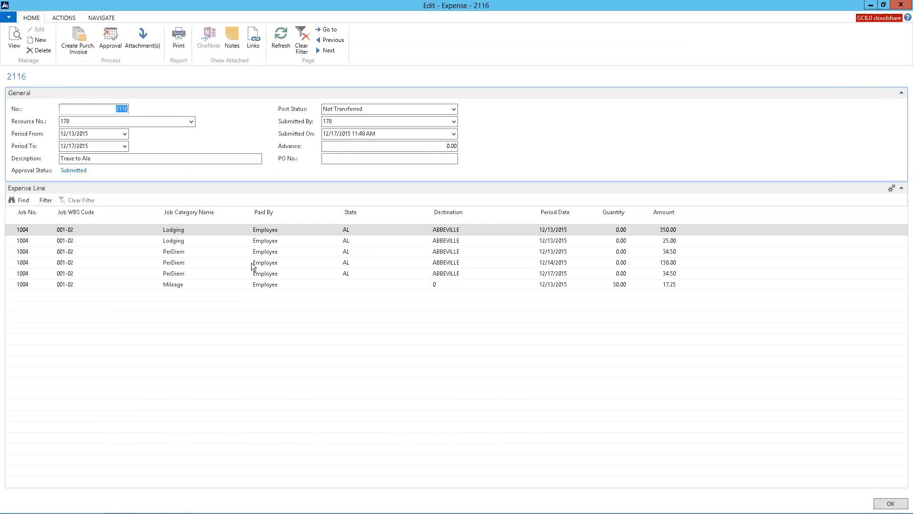
# View the report's approval record and the status choices for its first approver, and close it without changes
pyautogui.click(104, 39)
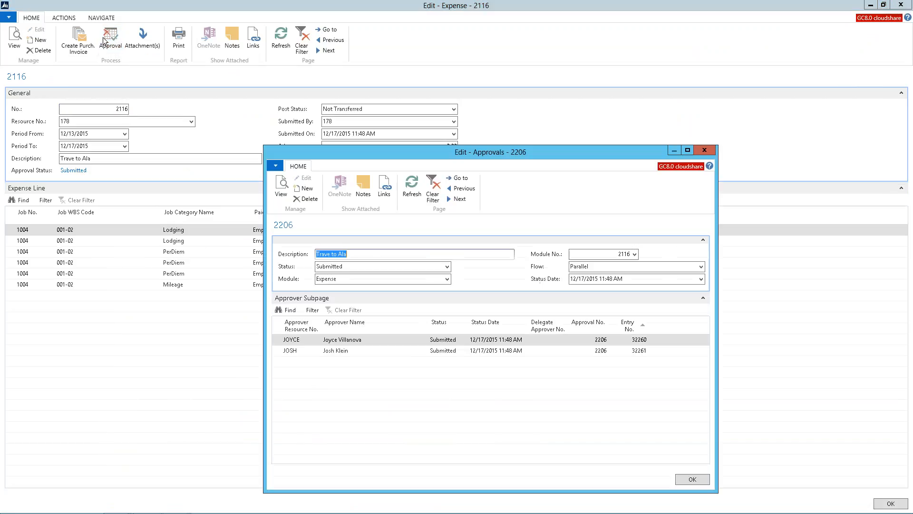
pyautogui.click(463, 341)
pyautogui.click(463, 340)
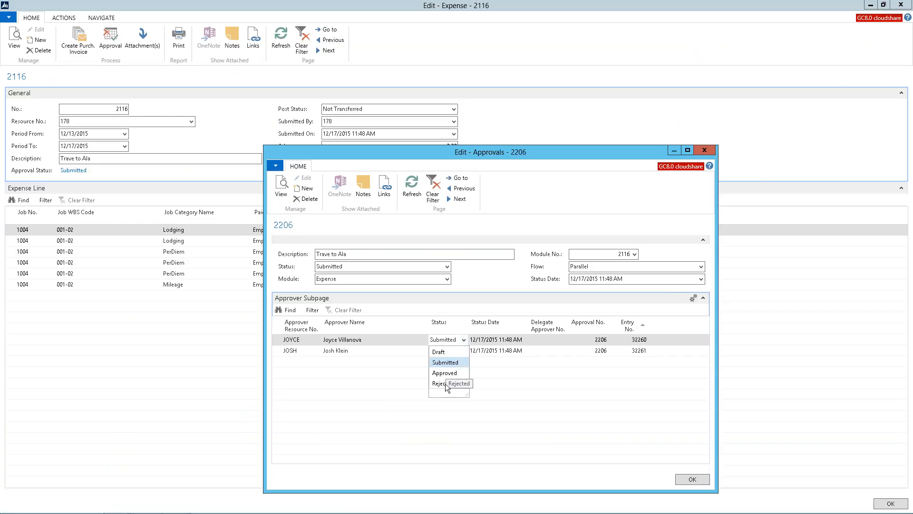
pyautogui.press('Escape')
pyautogui.press('Escape')
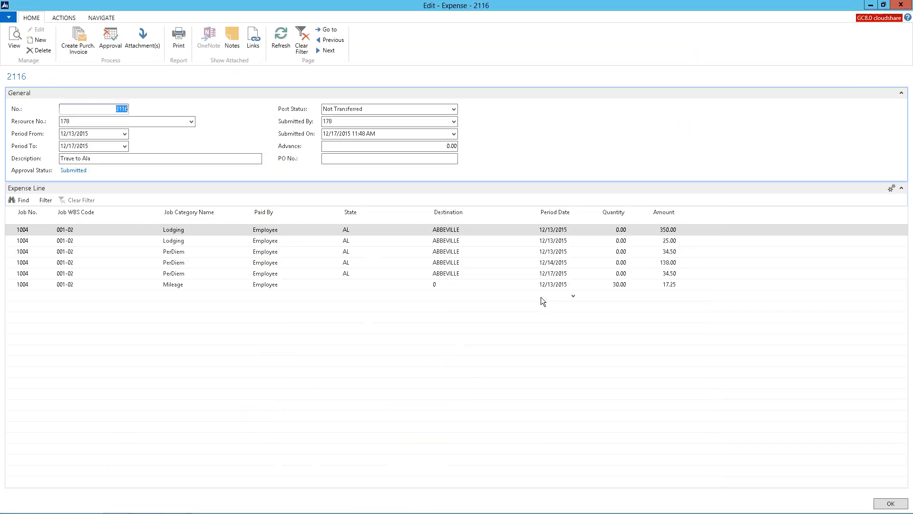
# Check the expense report's attachments and return to the Expense list
pyautogui.click(140, 46)
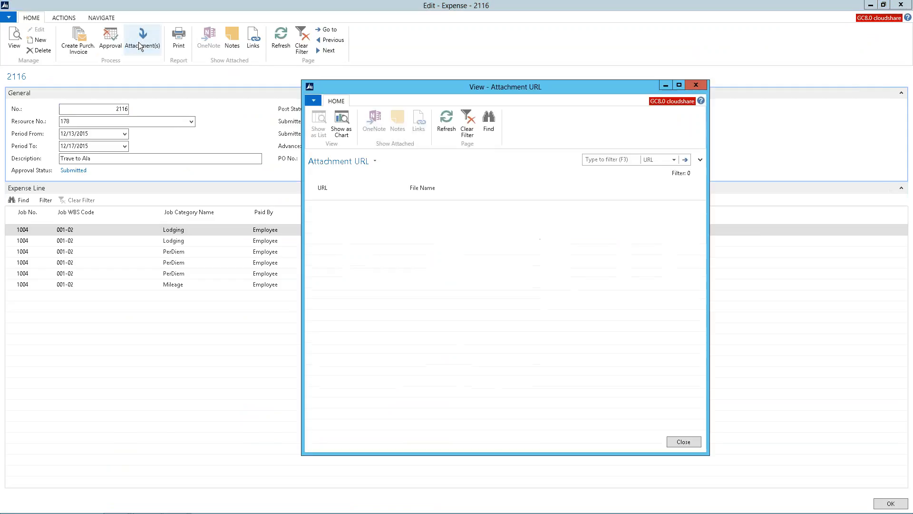
pyautogui.press('Escape')
pyautogui.press('Escape')
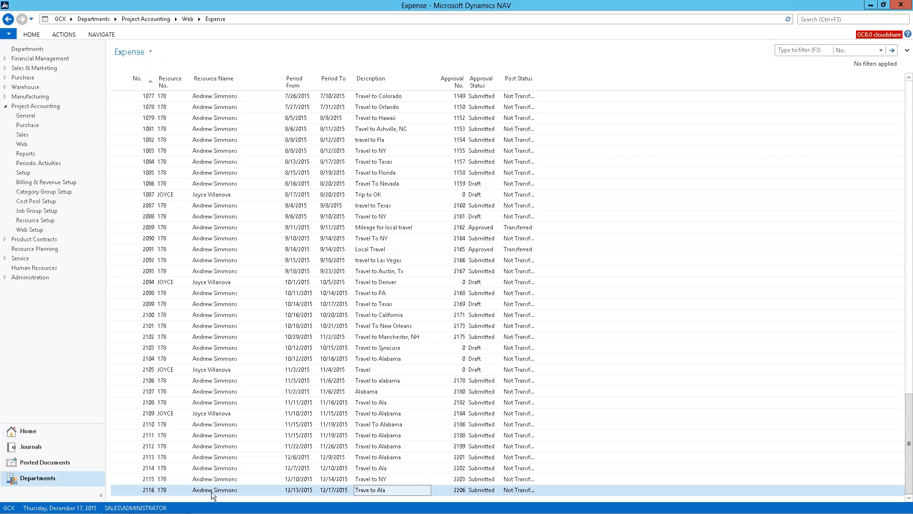
# Go to the Time Journals list and expand its full set of commands
pyautogui.click(61, 430)
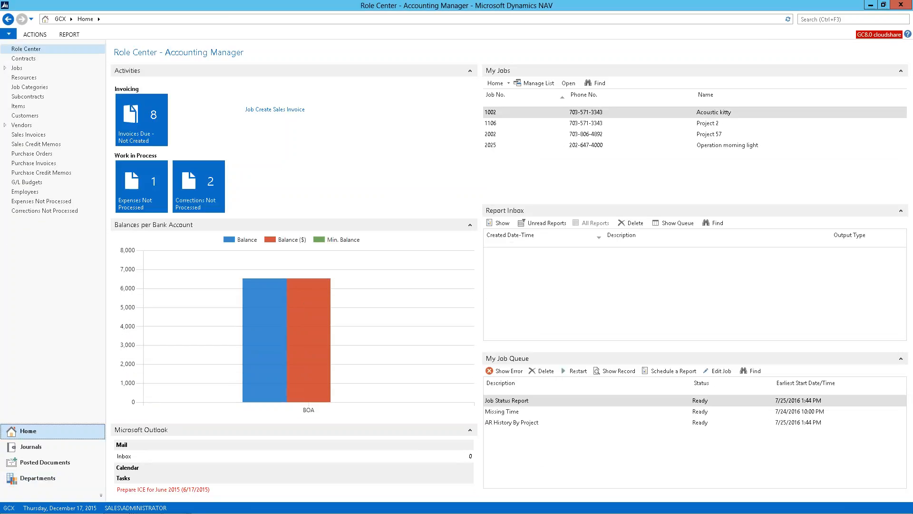
pyautogui.click(38, 443)
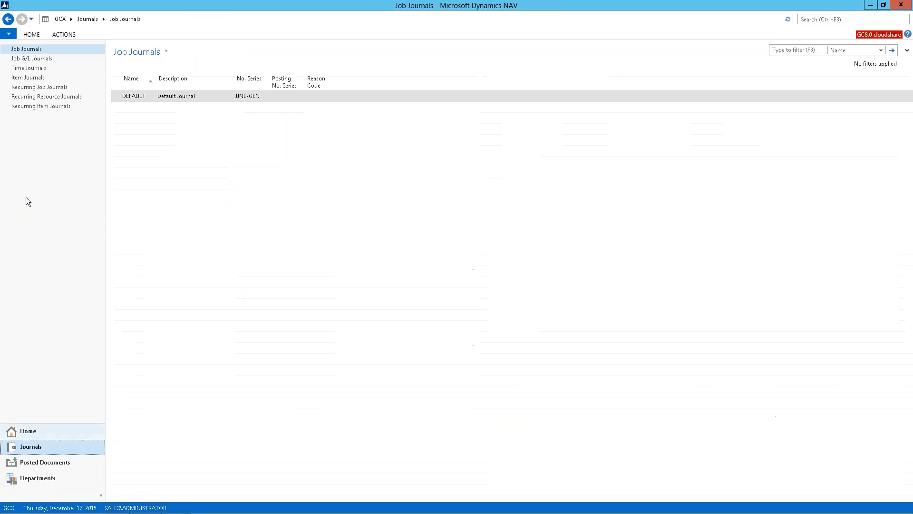
pyautogui.click(23, 68)
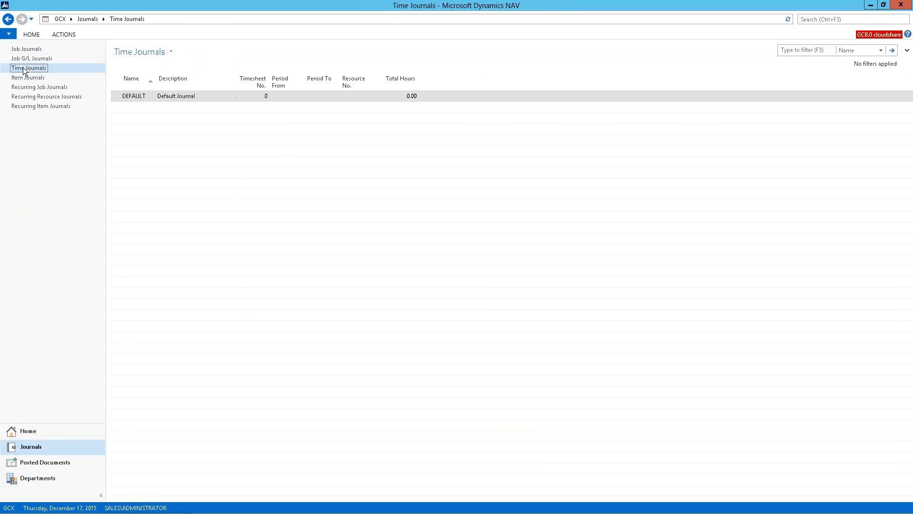
pyautogui.rightClick(156, 31)
pyautogui.click(173, 39)
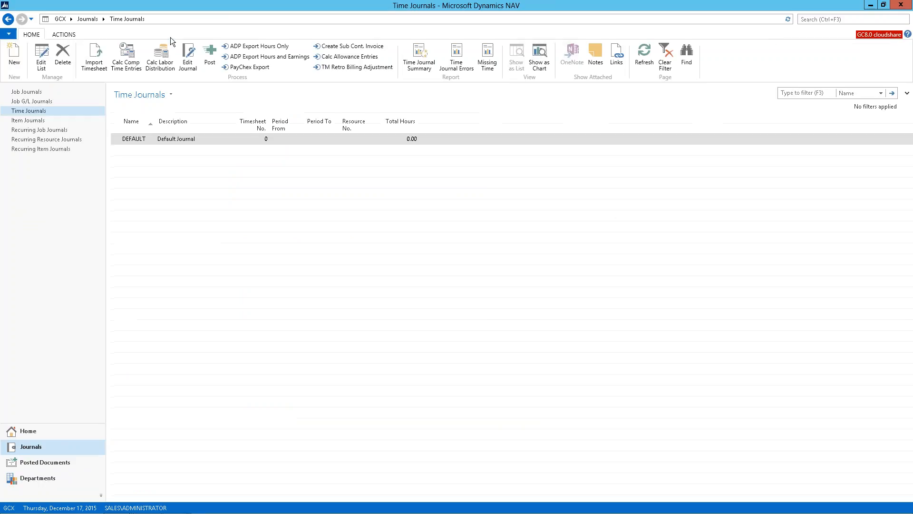
# Review the Missing Time report options and the approved-timesheet import options, closing both without running them
pyautogui.click(487, 60)
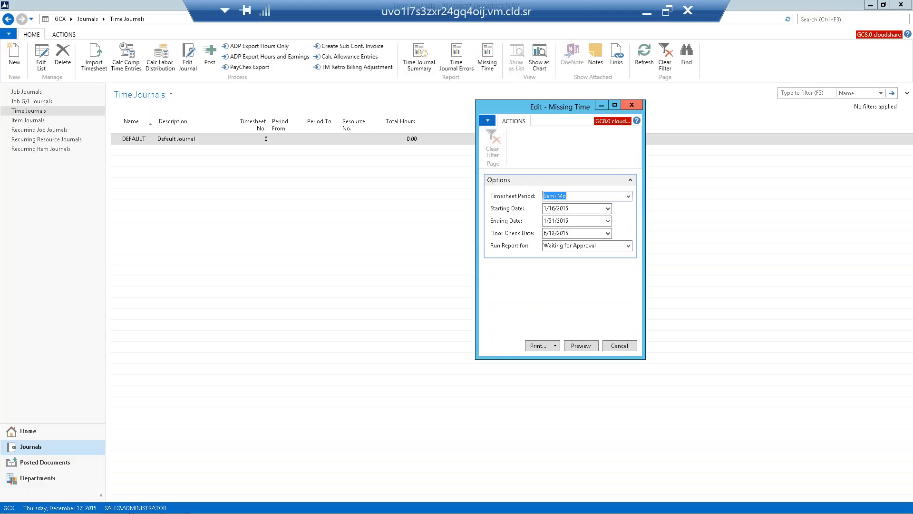
pyautogui.click(633, 105)
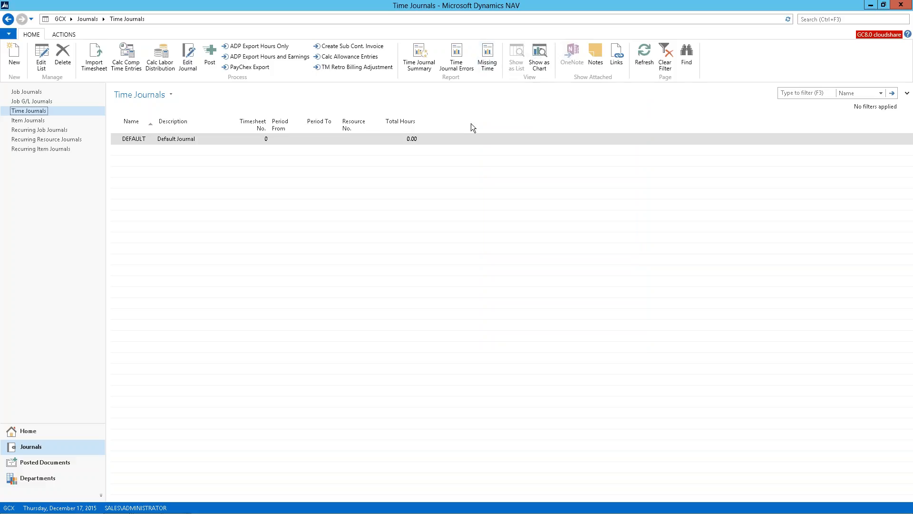
pyautogui.click(93, 56)
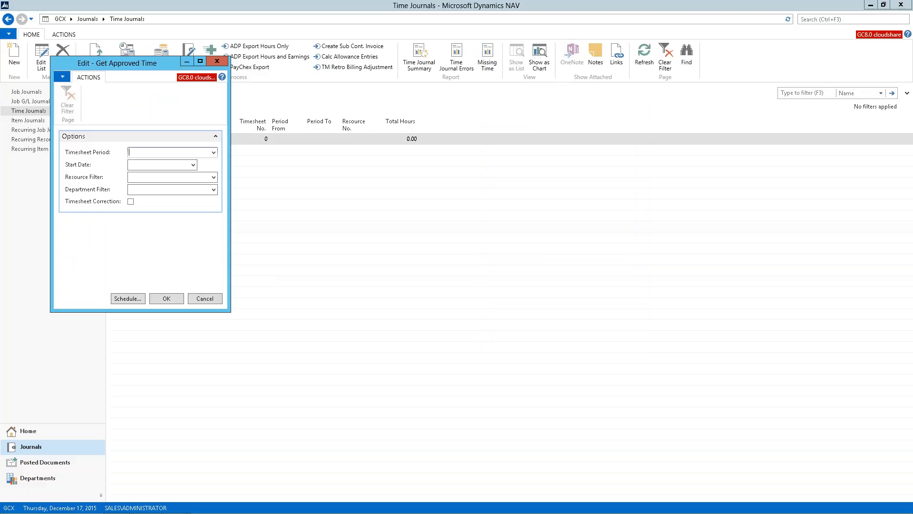
pyautogui.click(217, 62)
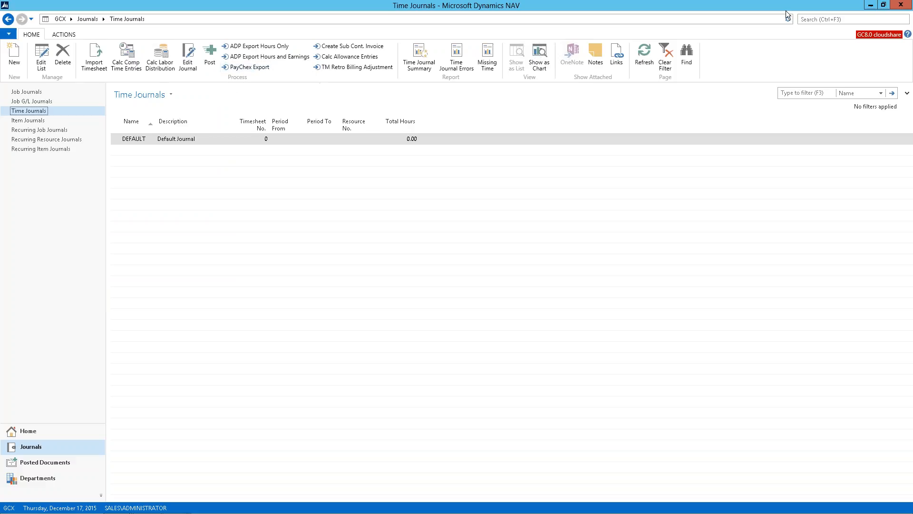
# Search for Cost Pool, open the Cost Pool list, and widen its Sequence column
pyautogui.click(813, 23)
pyautogui.write('Cost Pool')
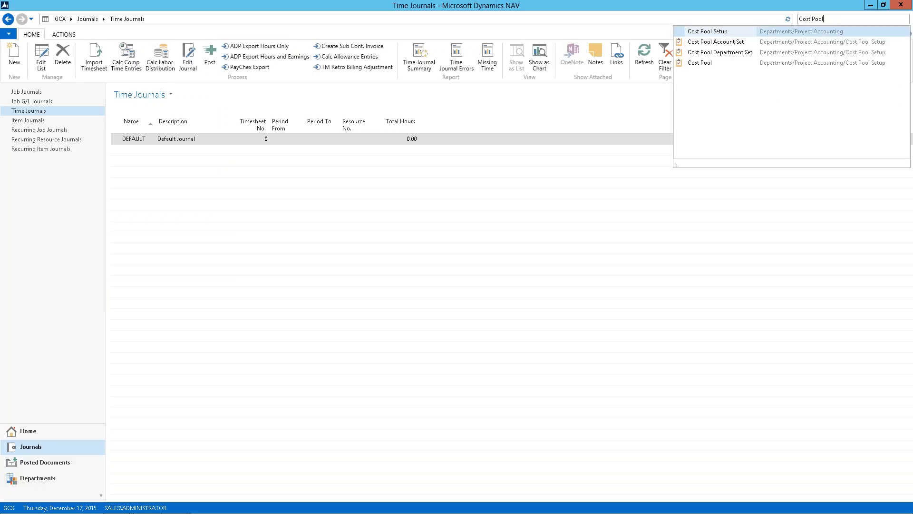
pyautogui.click(699, 63)
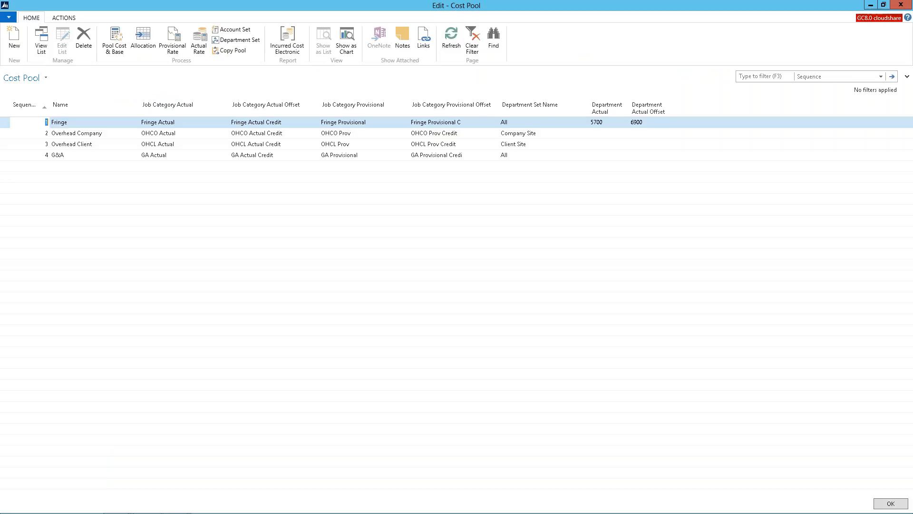
pyautogui.moveTo(6, 122); pyautogui.dragTo(8, 162)
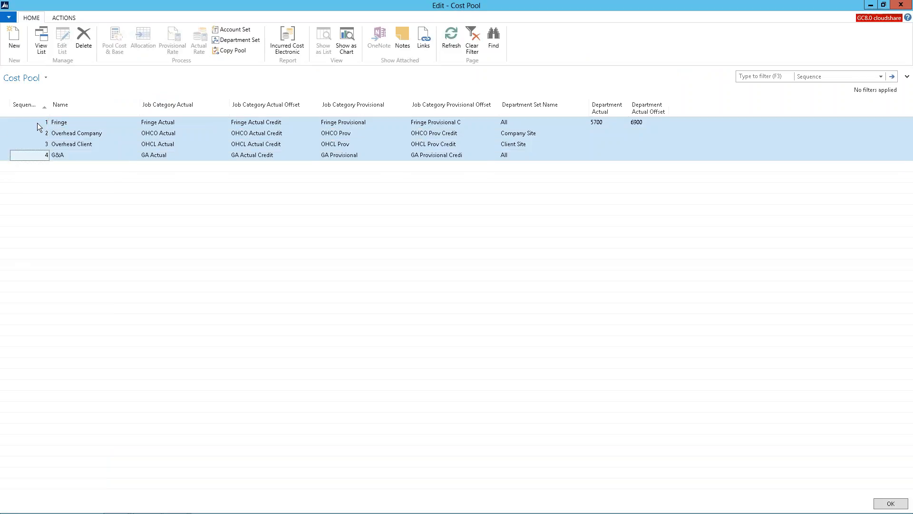
pyautogui.moveTo(50, 105); pyautogui.dragTo(72, 104)
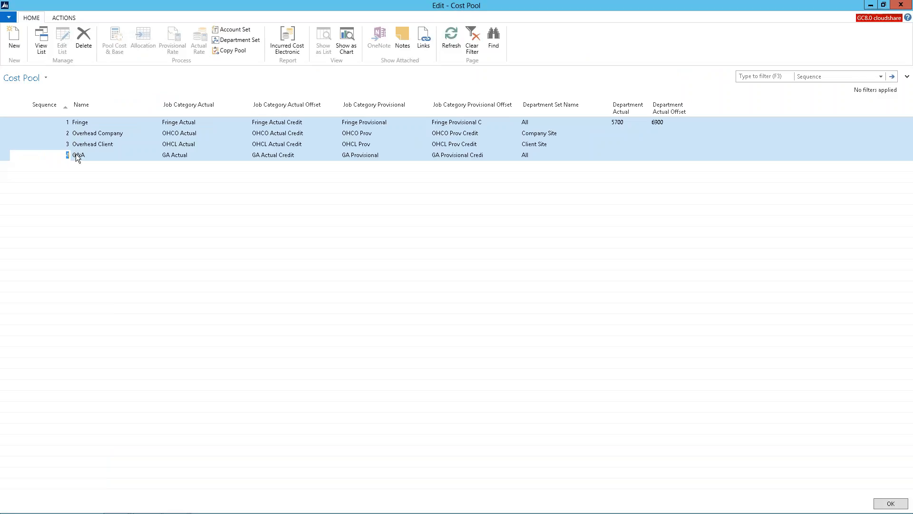
# Open the Overhead Client pool's cost and base setup and view the account range of its Overhead Accounts set
pyautogui.click(45, 123)
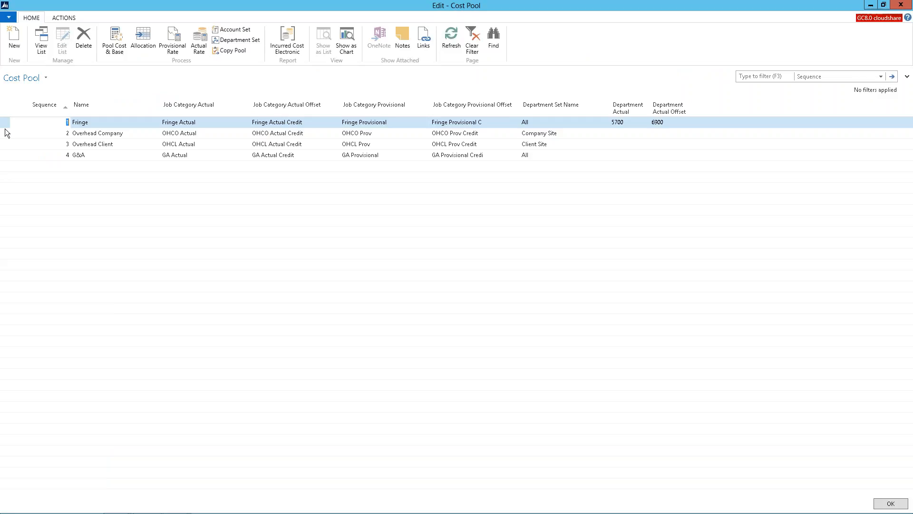
pyautogui.click(5, 126)
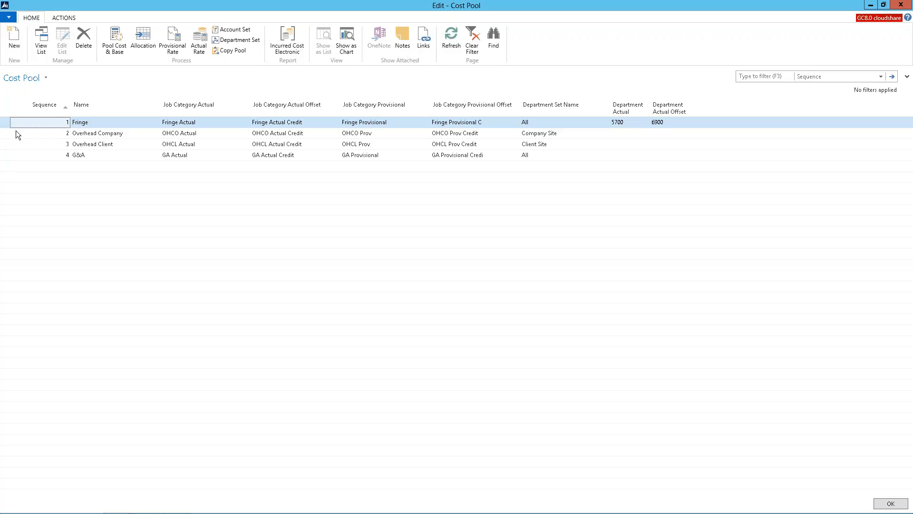
pyautogui.click(10, 145)
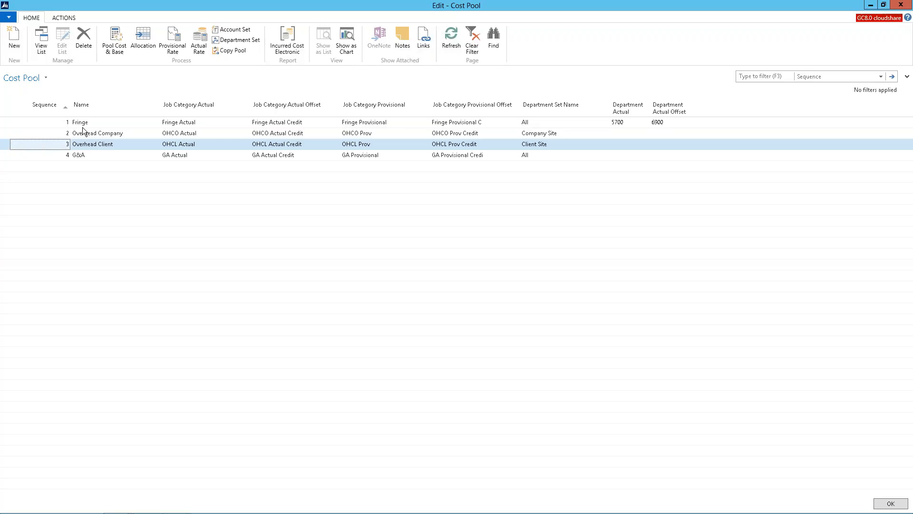
pyautogui.click(115, 41)
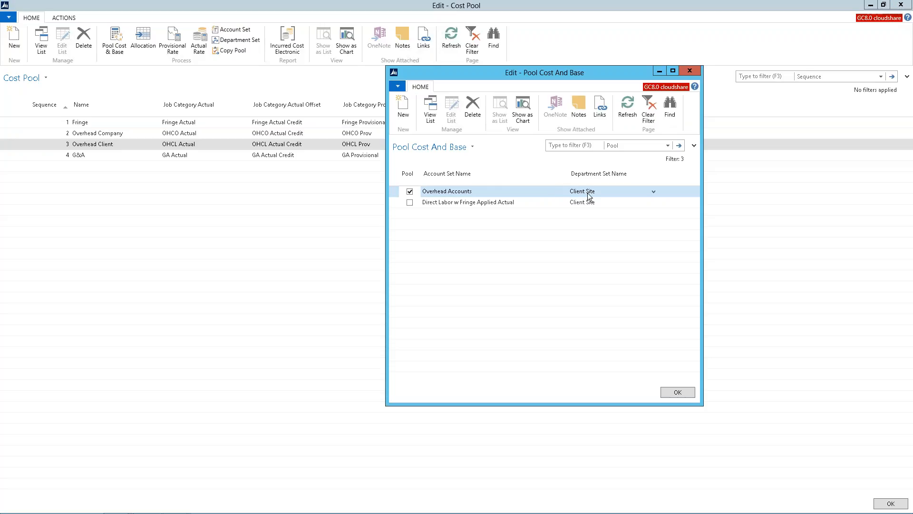
pyautogui.click(563, 192)
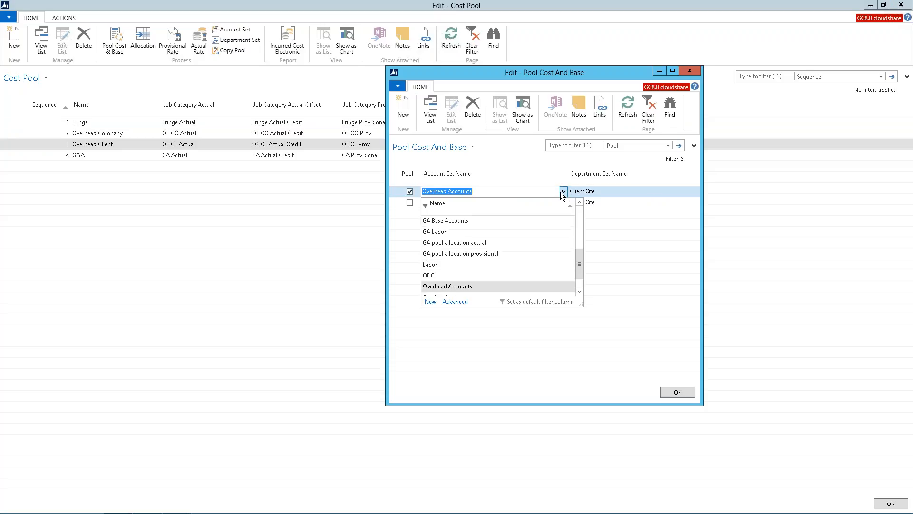
pyautogui.click(451, 305)
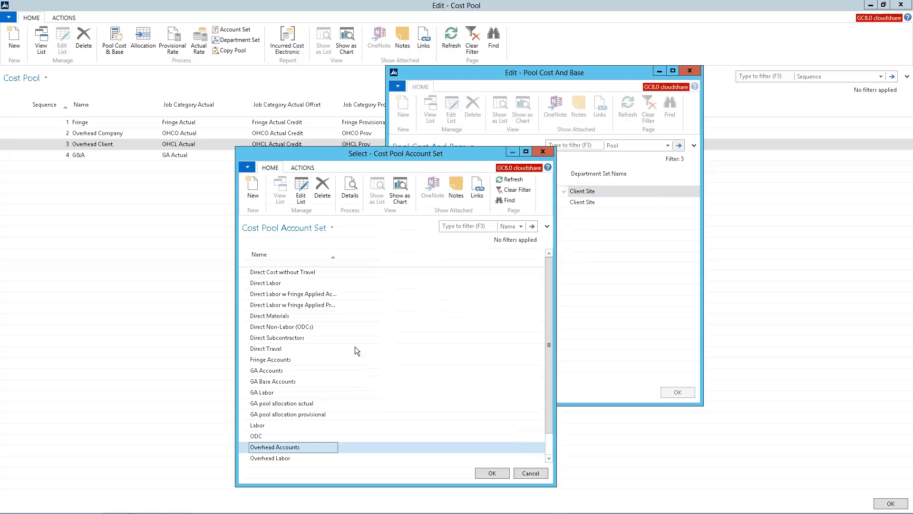
pyautogui.click(346, 201)
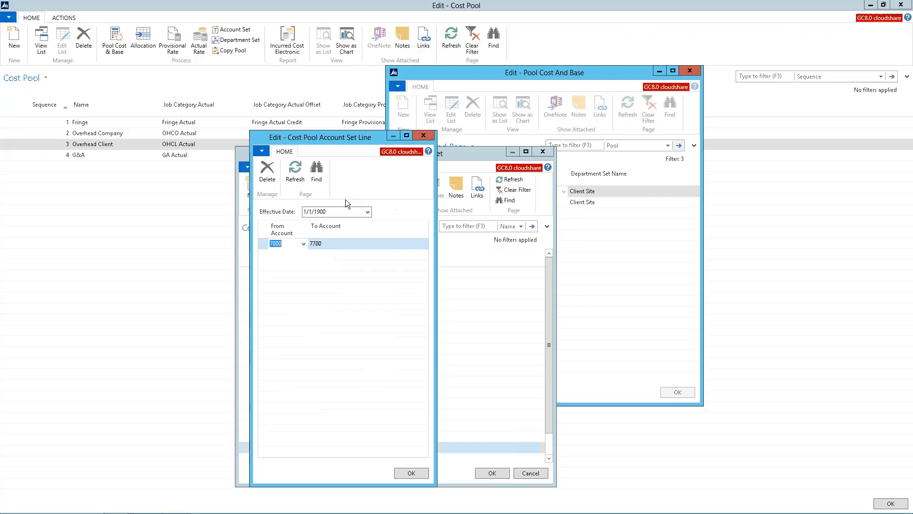
# Browse the G/L accounts available for the account set line's From Account without changing it, and return to the Cost Pool list
pyautogui.click(303, 243)
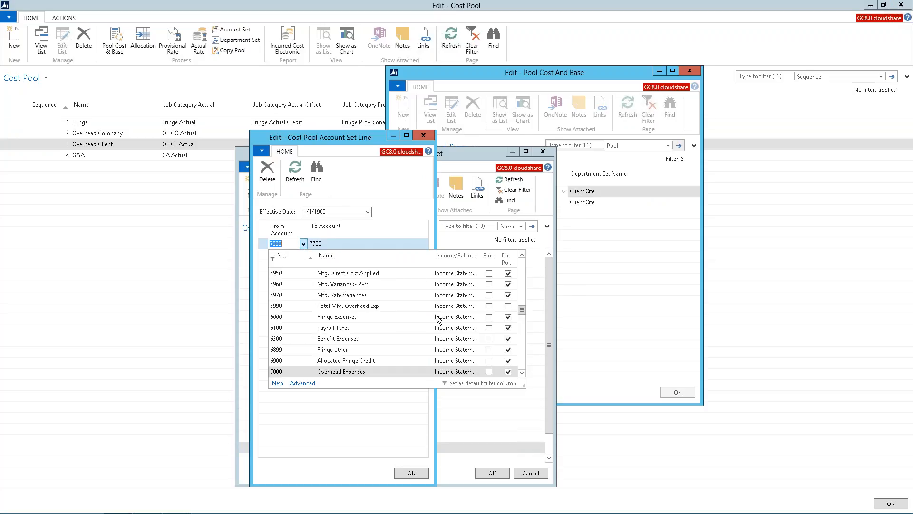
pyautogui.click(522, 372)
pyautogui.click(522, 373)
pyautogui.click(522, 373)
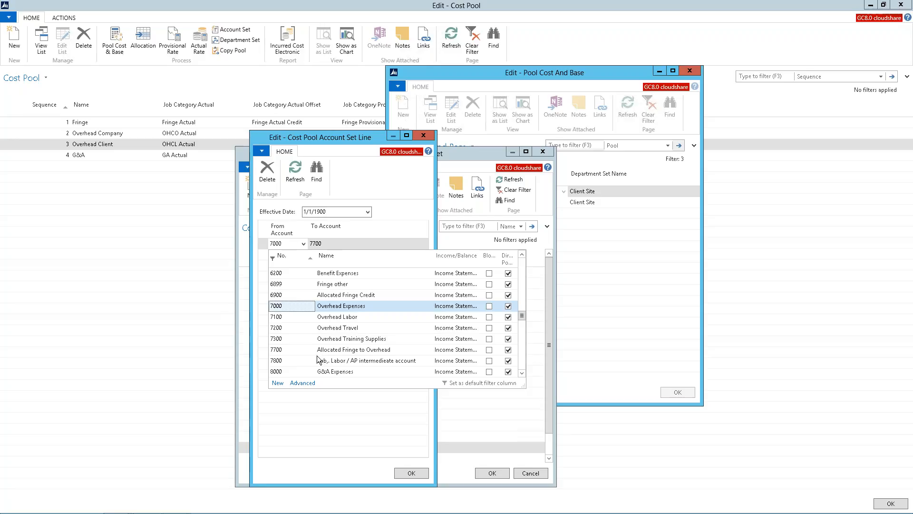
pyautogui.press('Escape')
pyautogui.press('Escape')
pyautogui.press('Escape')
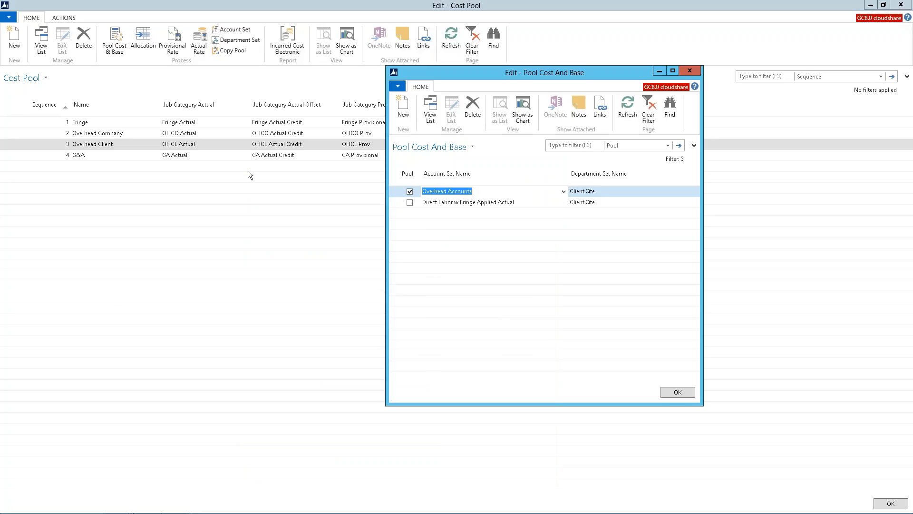
pyautogui.press('Escape')
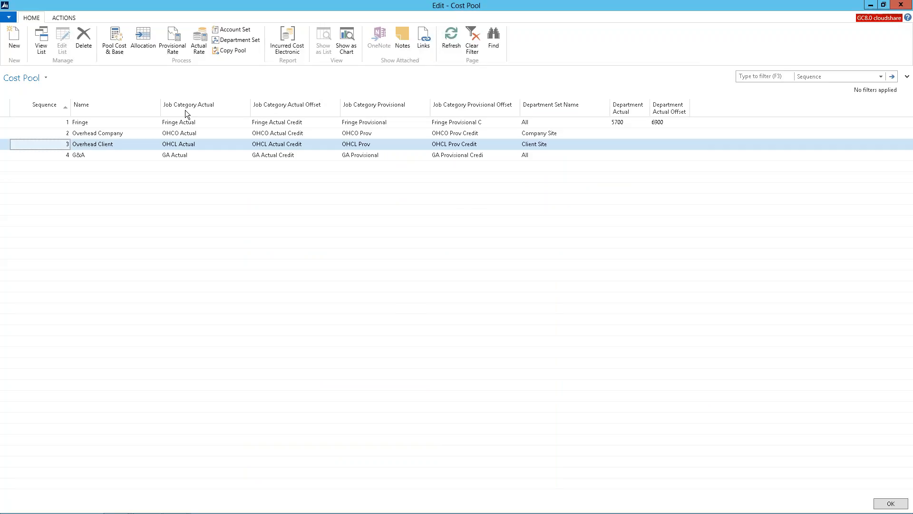
# Review the Overhead Client pool's allocation setup, selecting both Direct Labor w Fringe Applied lines, and close it
pyautogui.click(140, 42)
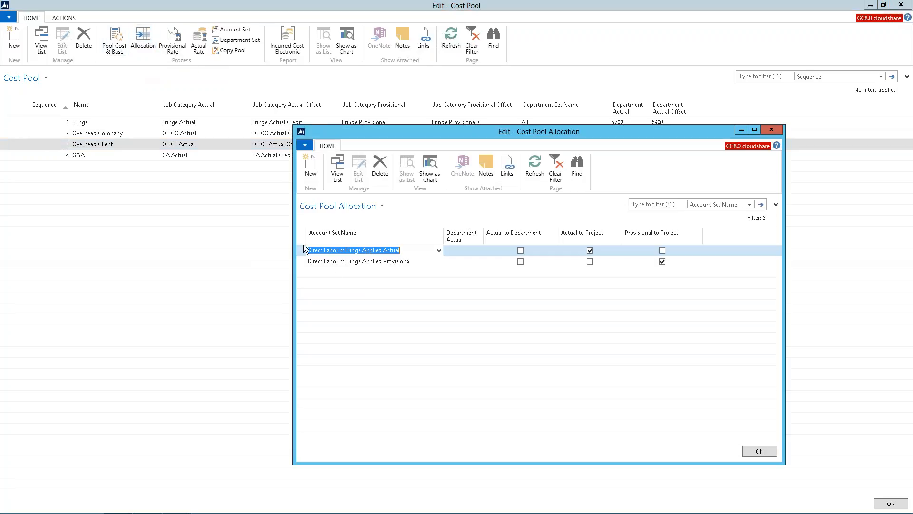
pyautogui.click(301, 251)
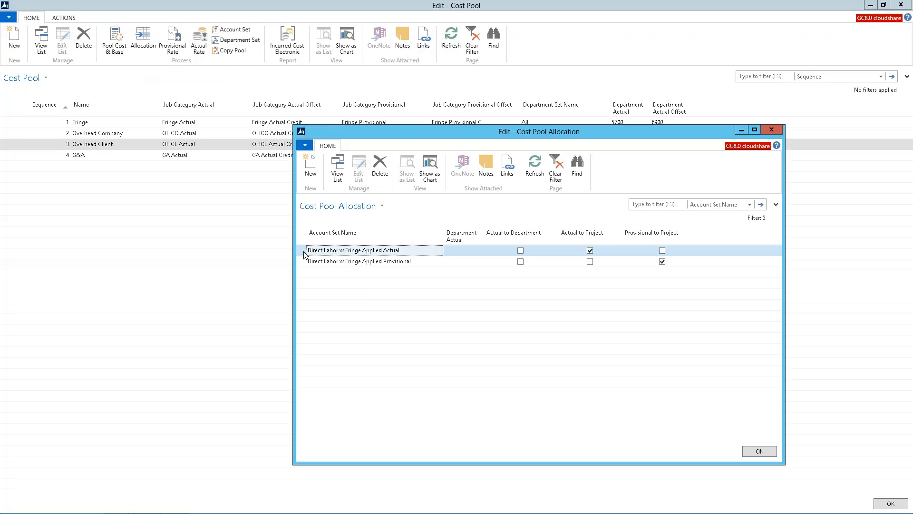
pyautogui.keyDown('shift'); pyautogui.click(304, 260); pyautogui.keyUp('shift')
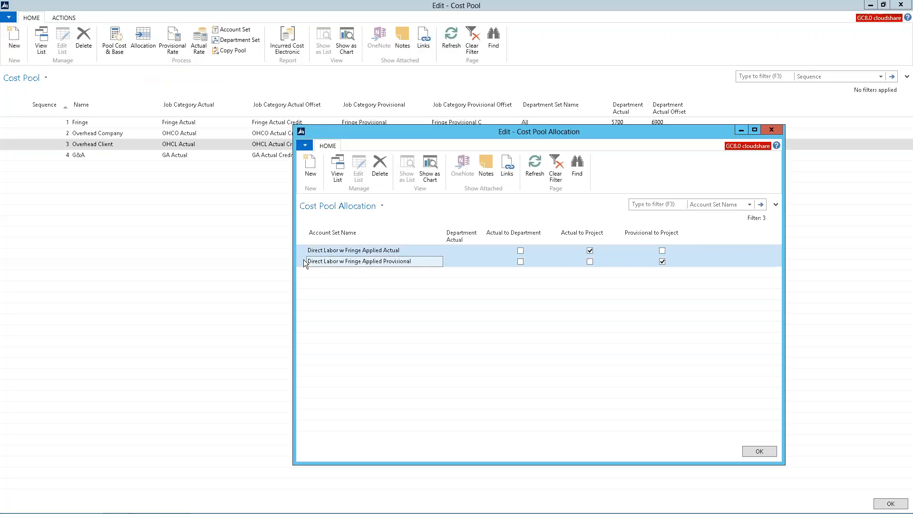
pyautogui.click(589, 251)
pyautogui.click(771, 130)
# Examine the Overhead Client pool's provisional rates, including the line starting 1/1/2015, and leave the Cost Pool list
pyautogui.click(167, 53)
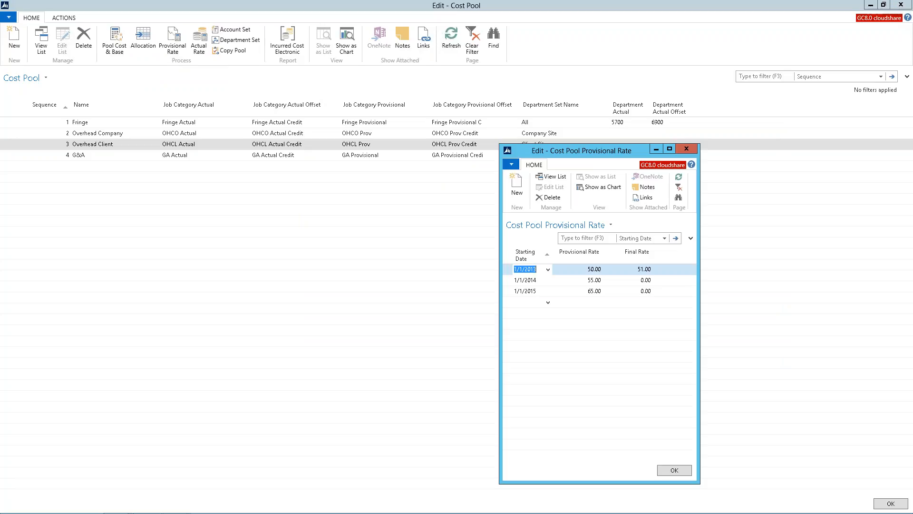
pyautogui.click(510, 293)
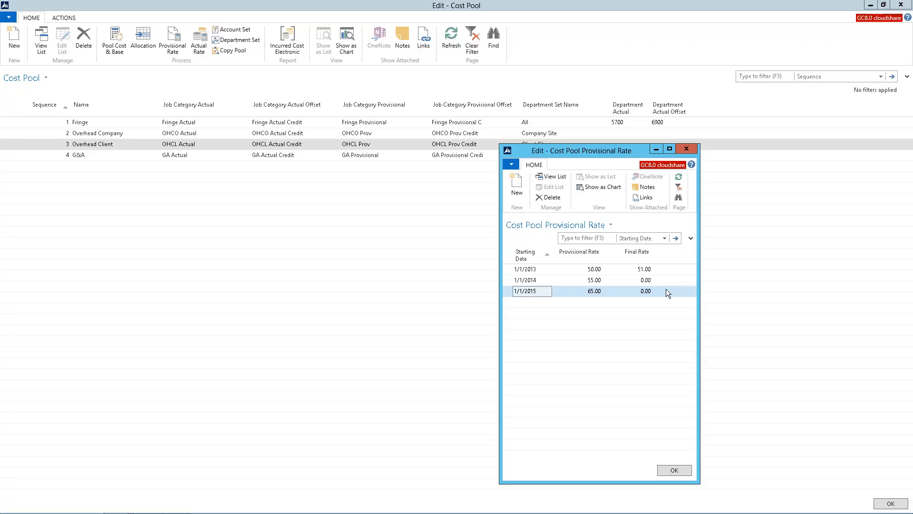
pyautogui.press('Escape')
pyautogui.press('Escape')
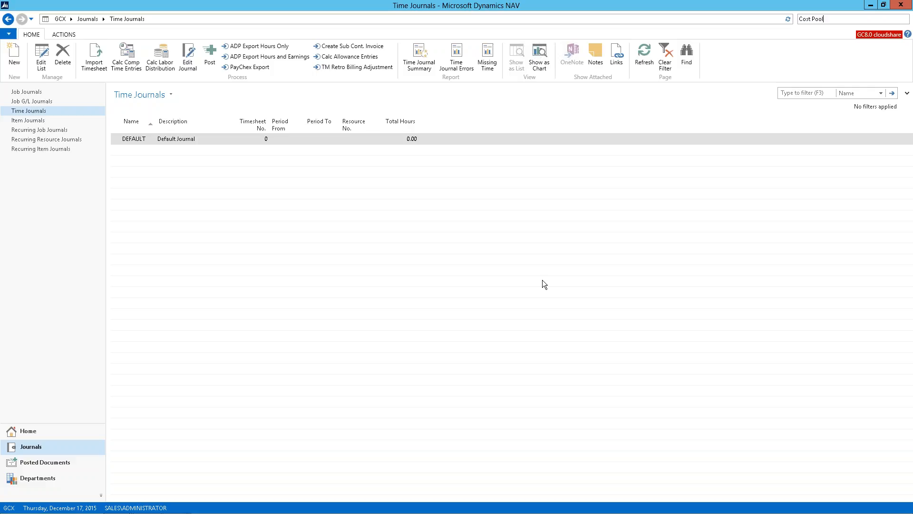
# Open the Chart of Accounts from the Financial Management General Ledger area and go to its last accounts
pyautogui.click(42, 432)
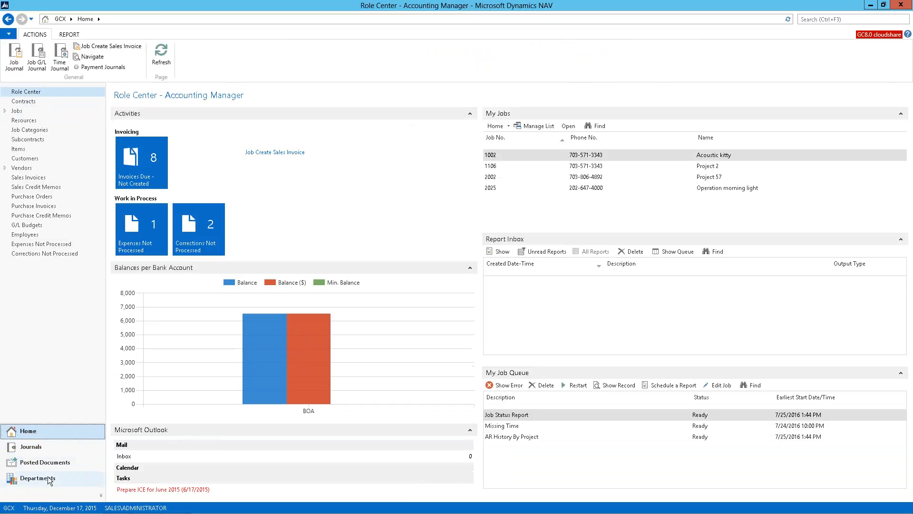
pyautogui.click(38, 478)
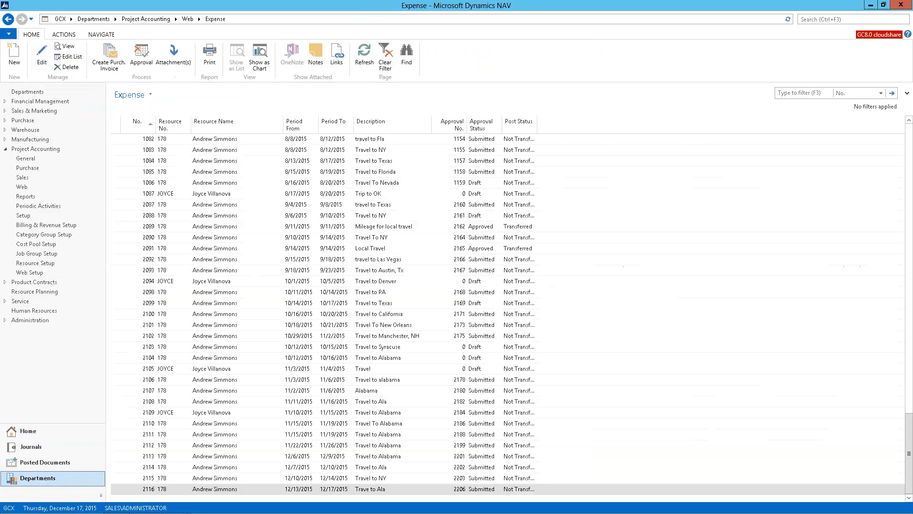
pyautogui.click(6, 102)
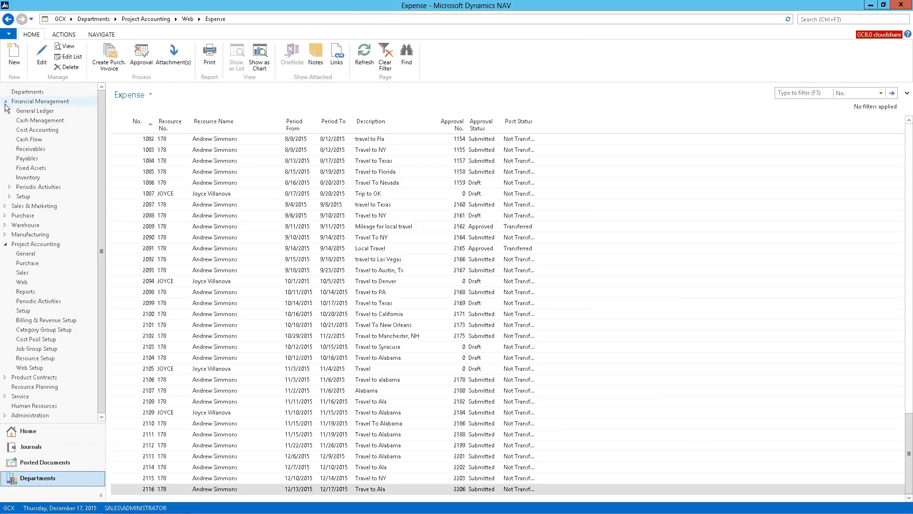
pyautogui.click(28, 111)
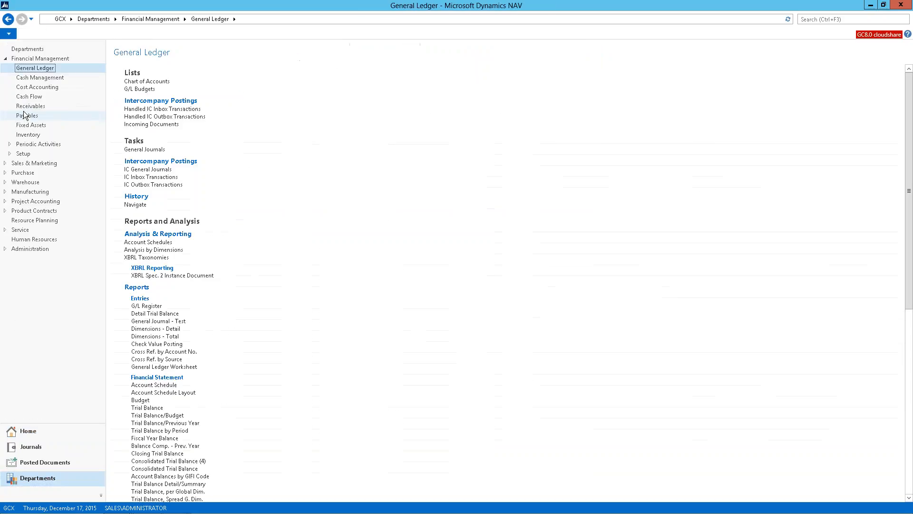
pyautogui.click(155, 84)
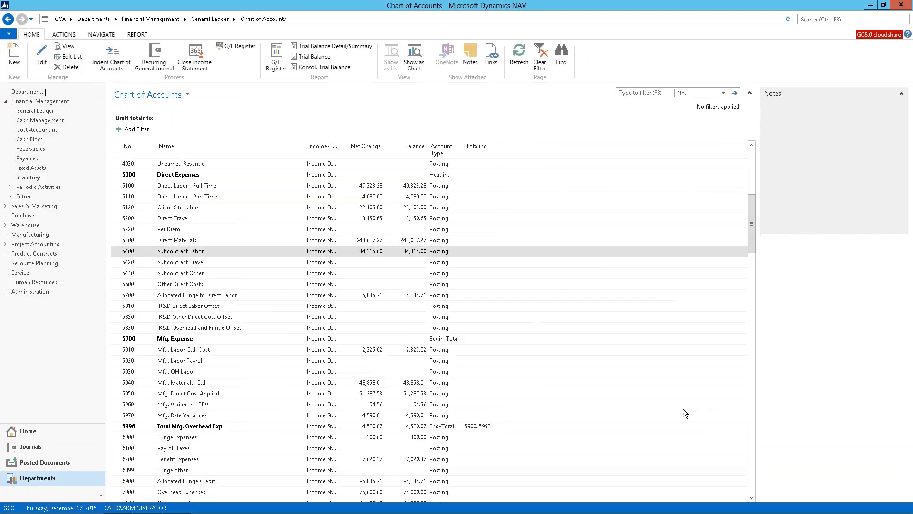
pyautogui.click(752, 463)
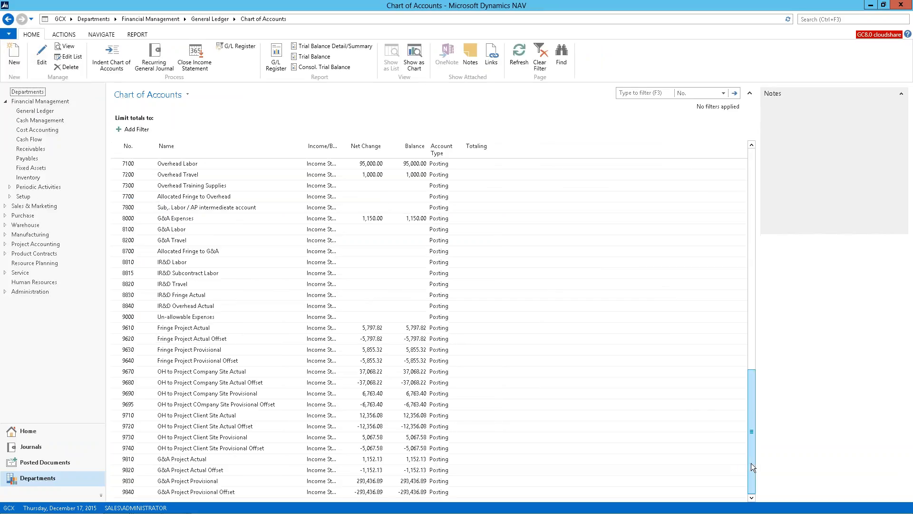
# Highlight the cost pool accounts 9610 to 9840 and view the ledger entries behind OH to Project Company Site Actual's net change
pyautogui.click(116, 329)
pyautogui.moveTo(125, 461); pyautogui.dragTo(123, 491)
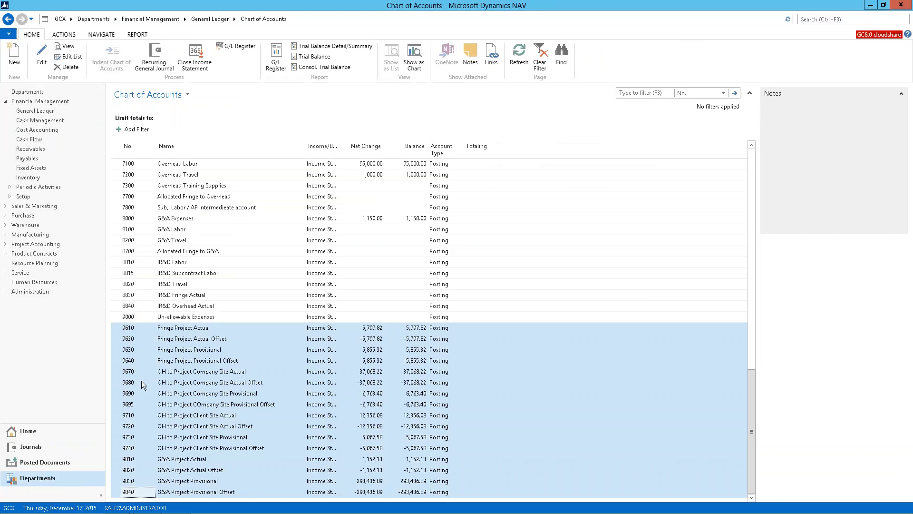
pyautogui.moveTo(119, 387); pyautogui.dragTo(124, 376)
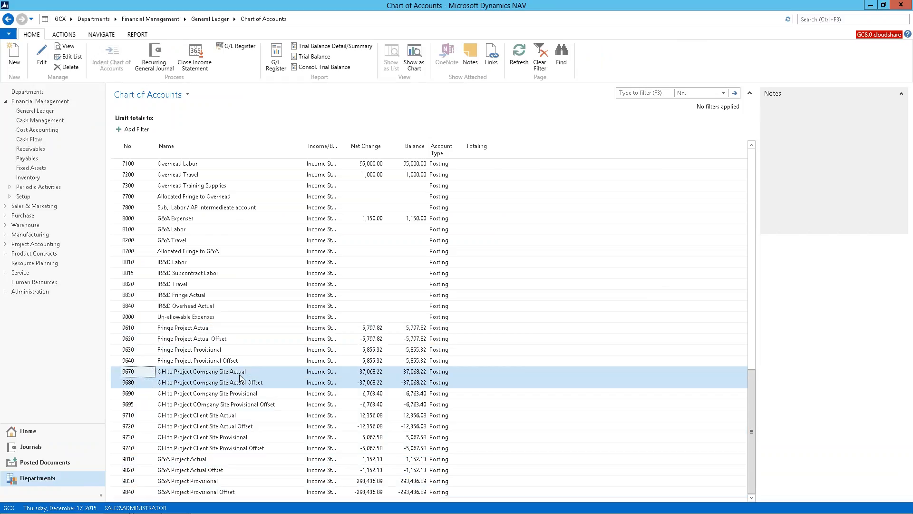
pyautogui.click(374, 376)
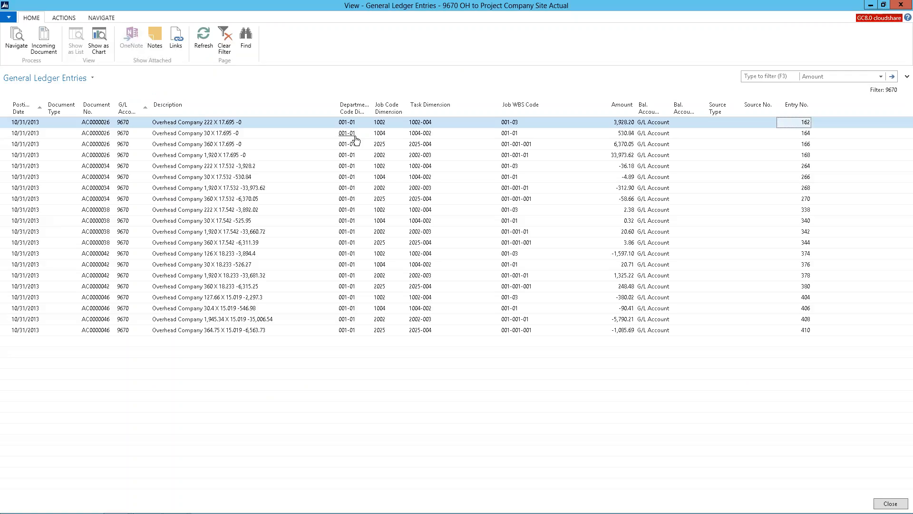
pyautogui.press('Escape')
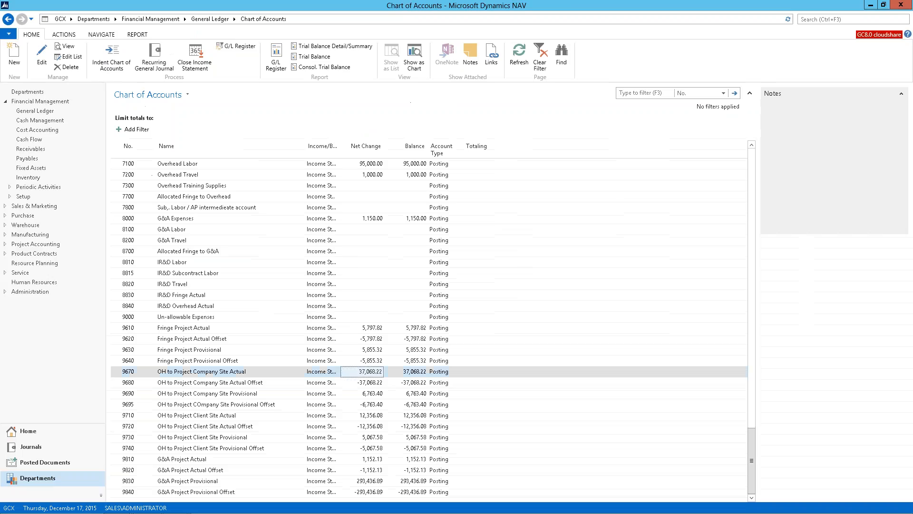
# Return to the Role Center and open the job card for Acoustic kitty in a maximized window
pyautogui.click(24, 431)
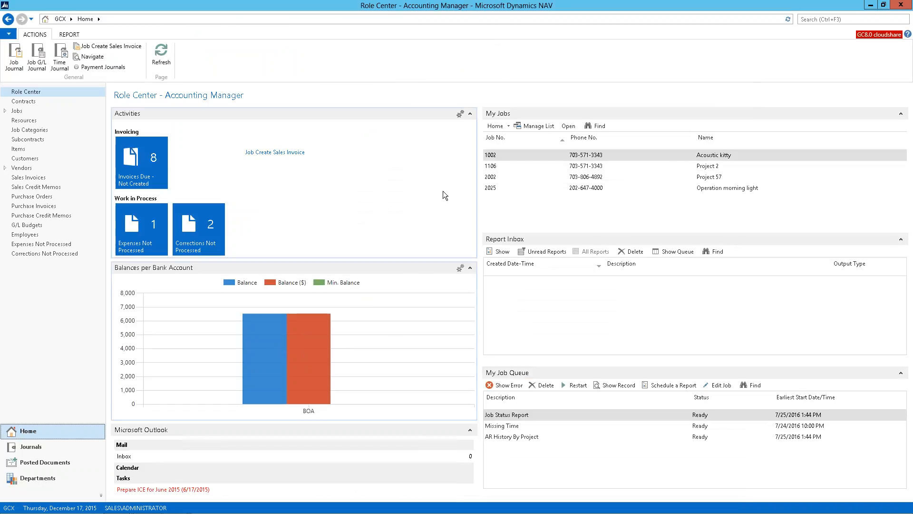
pyautogui.doubleClick(574, 155)
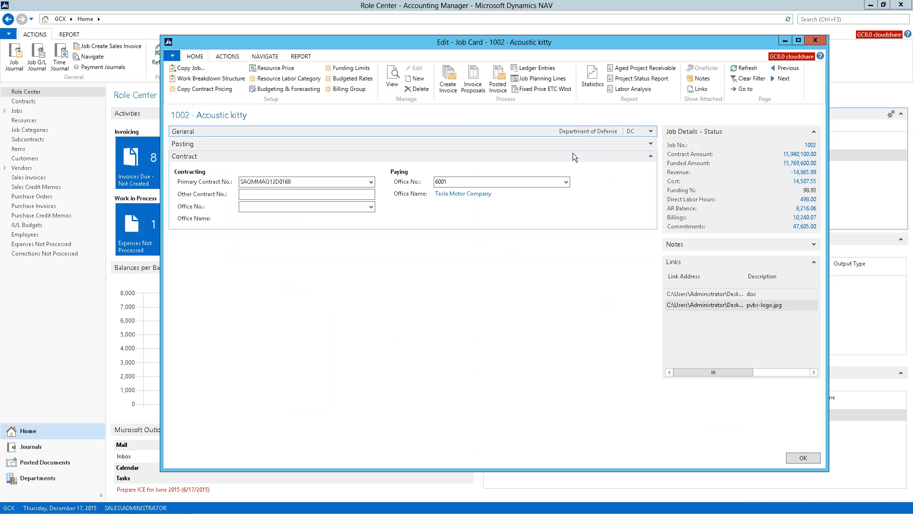
pyautogui.click(798, 41)
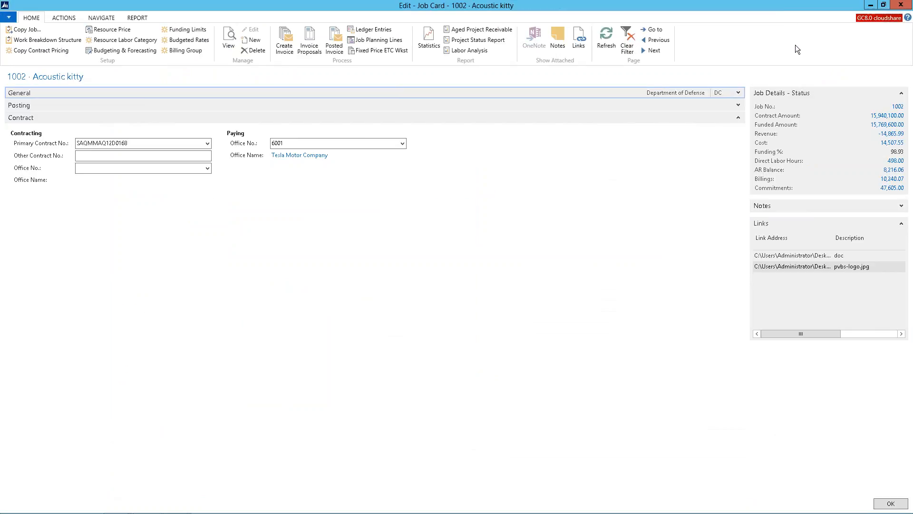
# Review the job's invoice creation options and its Billing Group List, cancelling without creating an invoice proposal
pyautogui.click(284, 47)
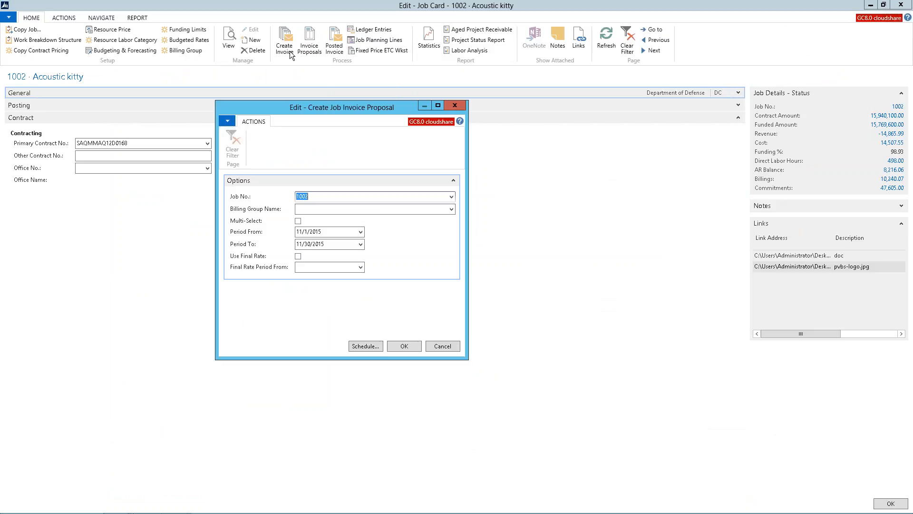
pyautogui.click(336, 209)
pyautogui.click(453, 210)
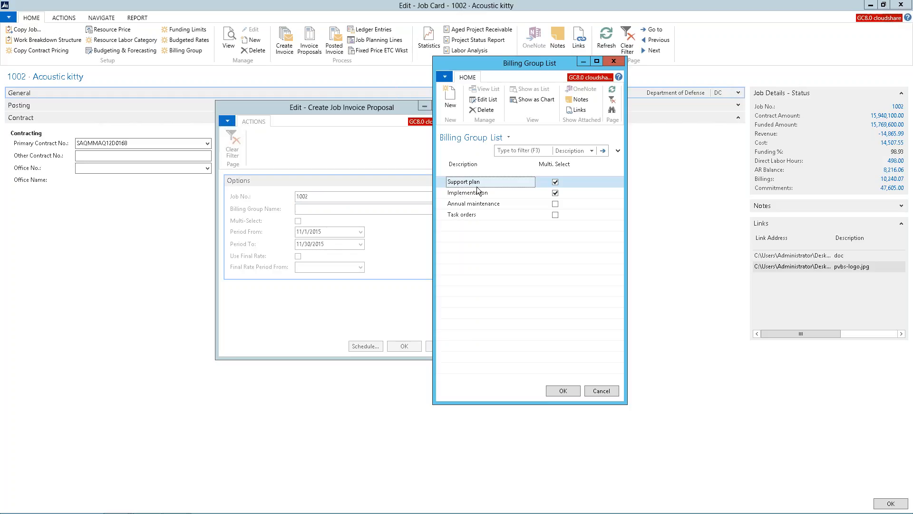
pyautogui.click(440, 192)
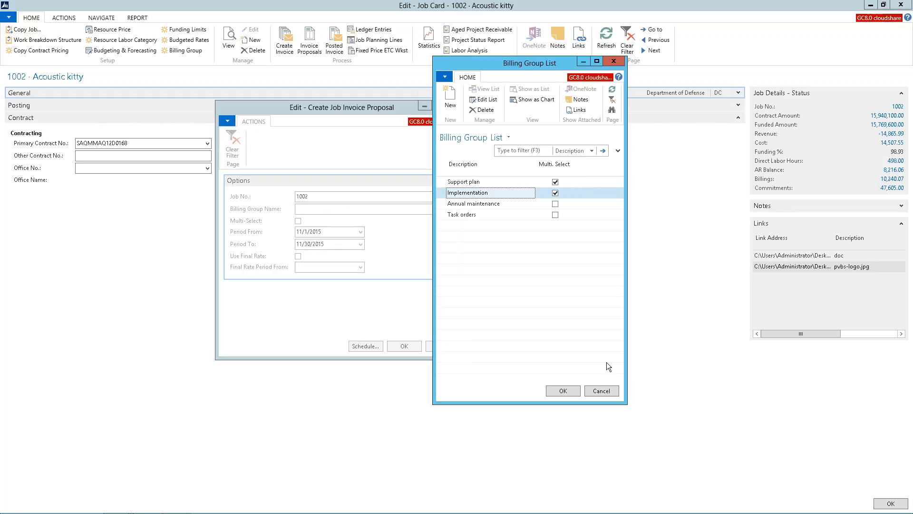
pyautogui.click(600, 391)
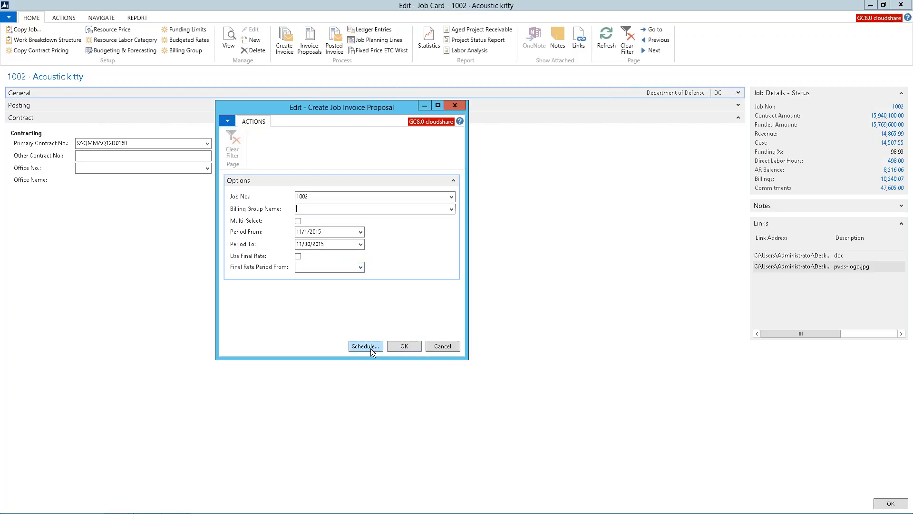
pyautogui.click(441, 348)
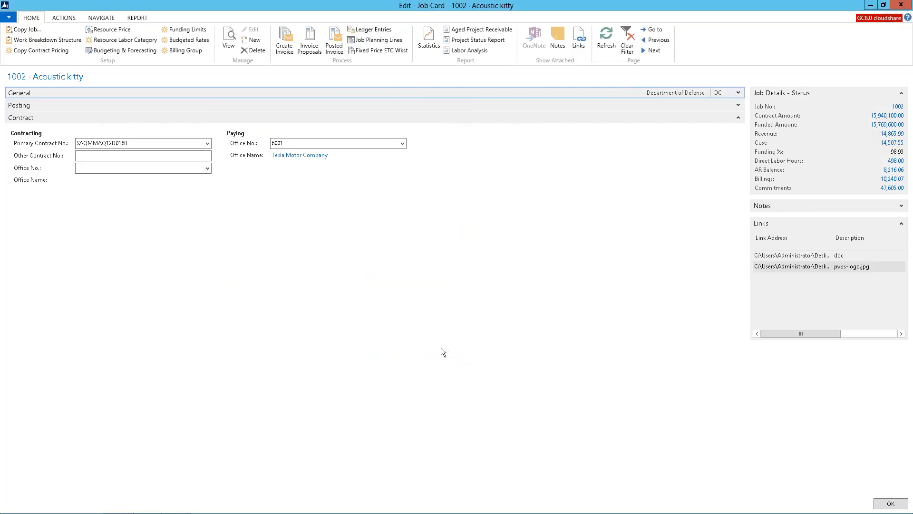
# Open the Department of Defense sales invoice from the job's invoice proposals and bring up its GC Sales Invoice print options
pyautogui.click(305, 51)
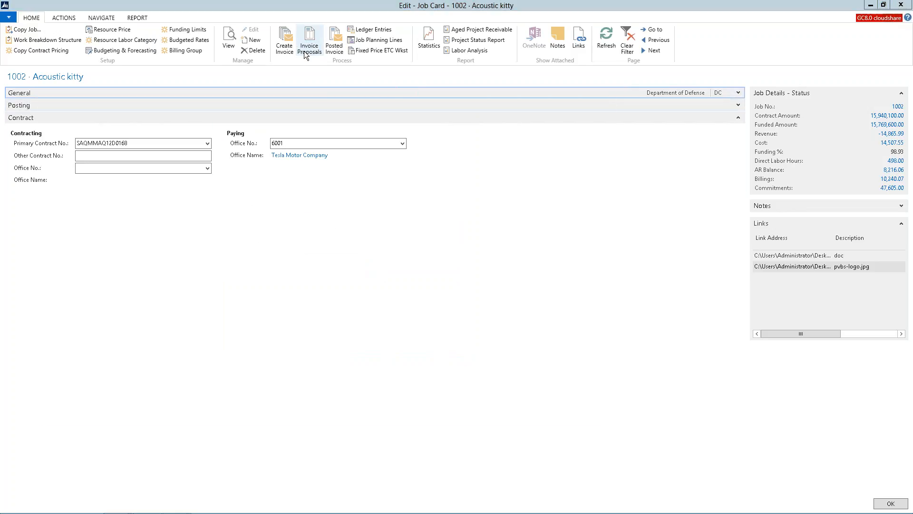
pyautogui.doubleClick(163, 224)
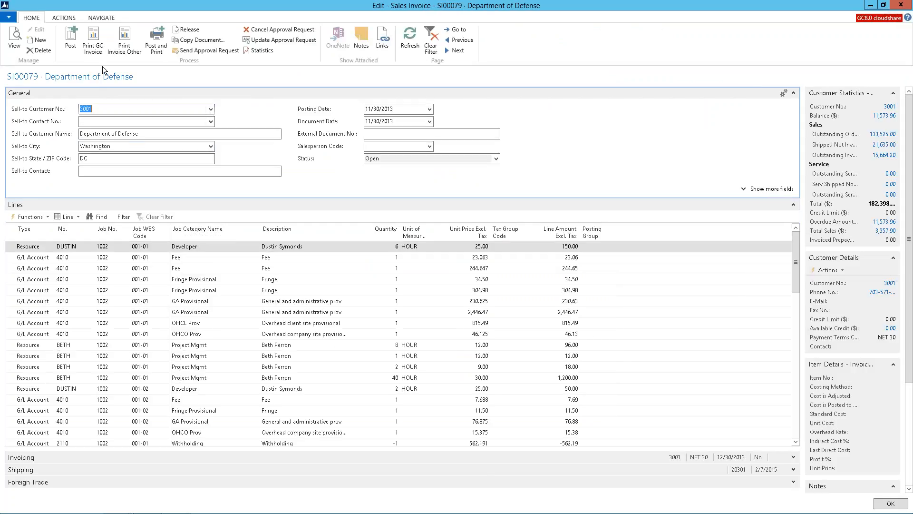
pyautogui.click(94, 43)
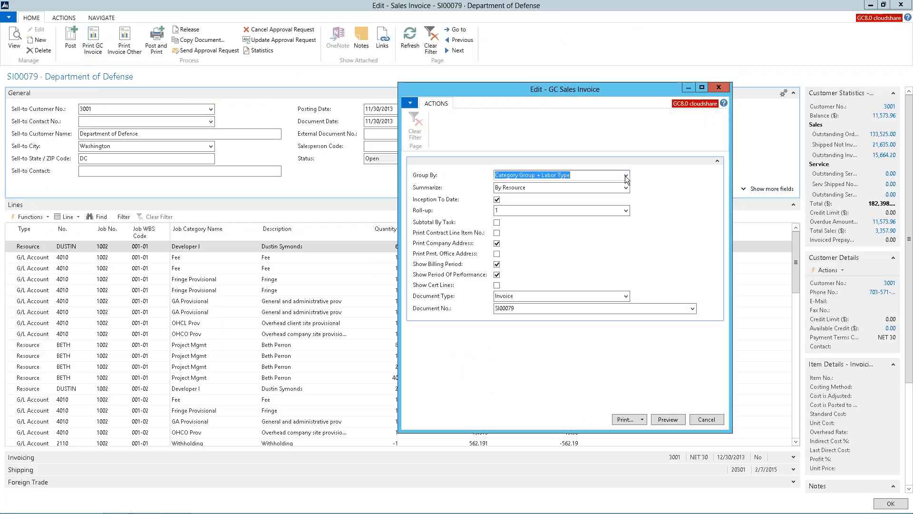
# Review the Group By and Summarize choices for the printed invoice, keeping Category Group + Labor Type and By Resource
pyautogui.click(626, 176)
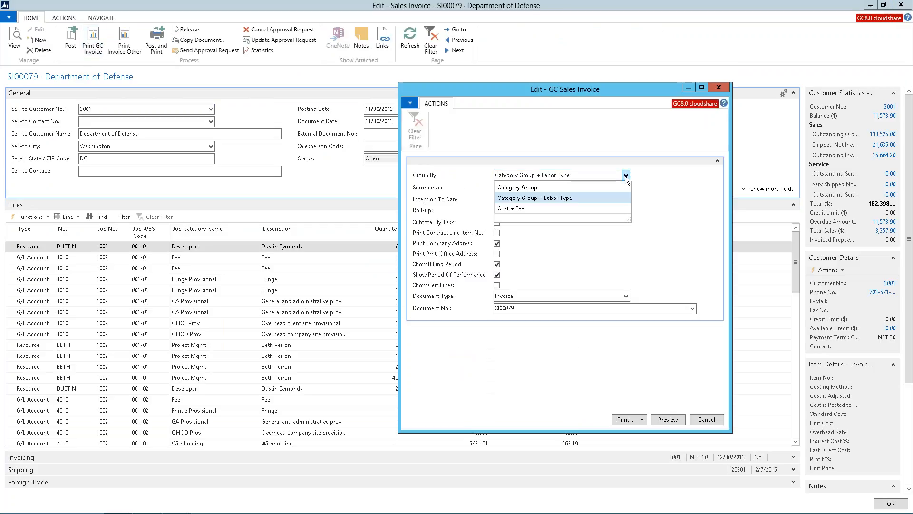
pyautogui.click(529, 198)
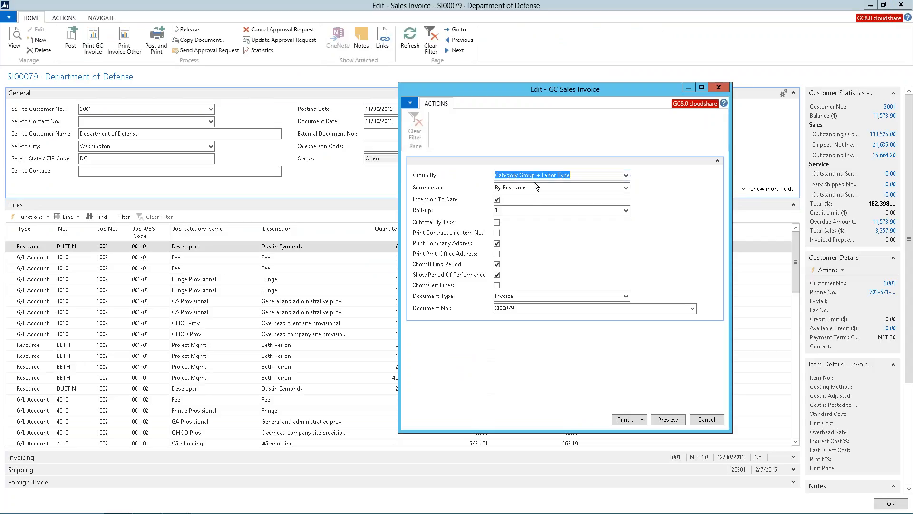
pyautogui.click(625, 188)
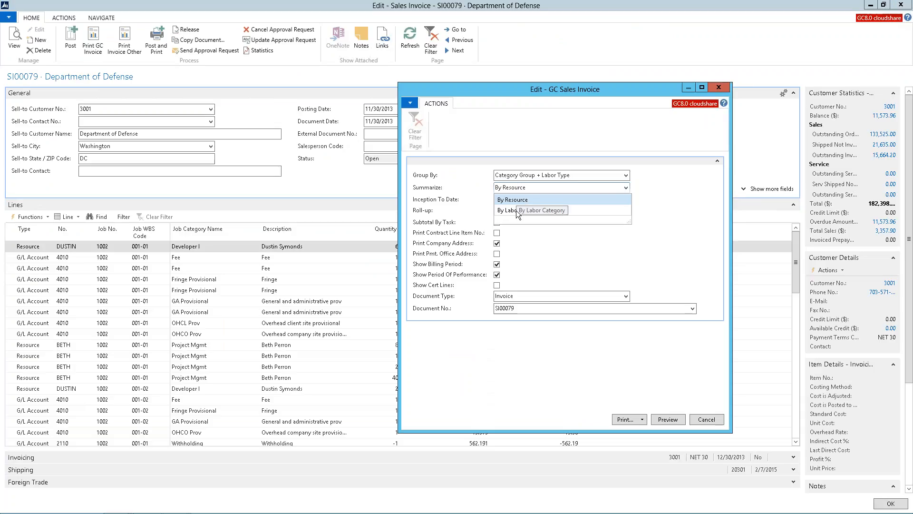
pyautogui.click(632, 197)
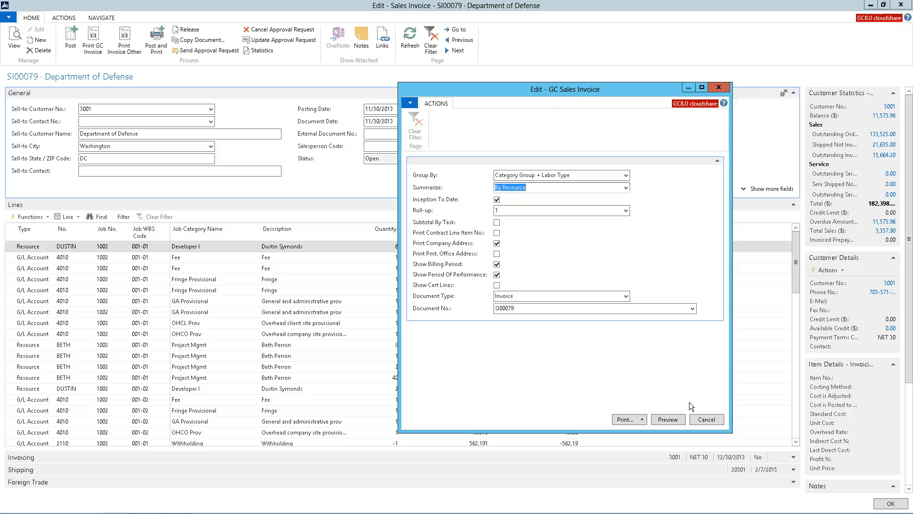
# Preview the GC Sales Invoice in a maximized window at 150% zoom
pyautogui.click(669, 419)
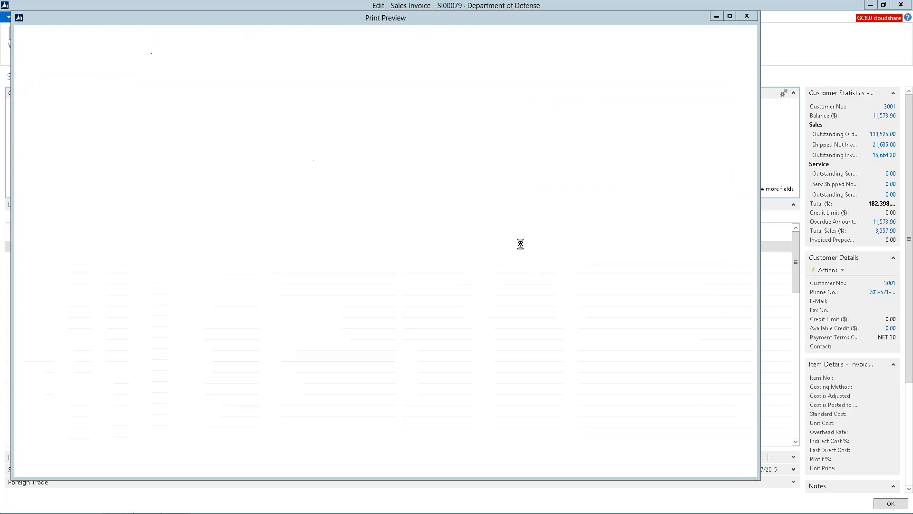
pyautogui.click(729, 16)
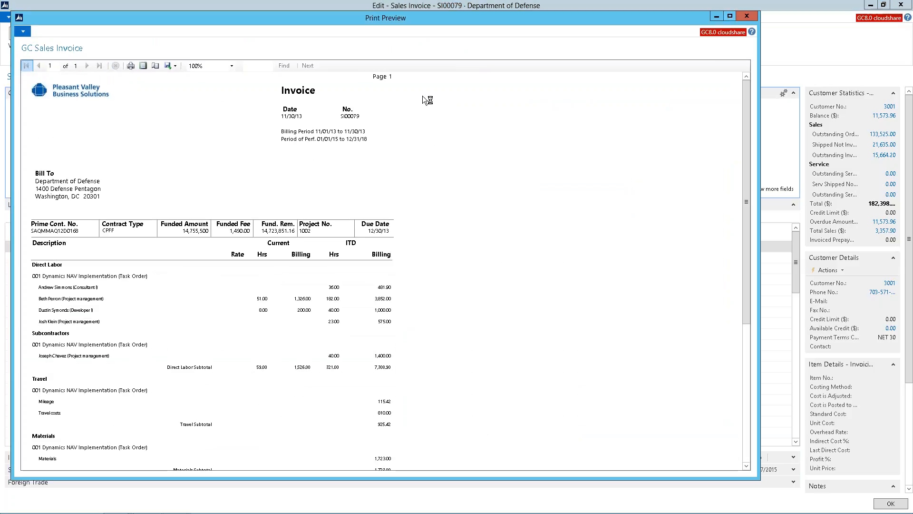
pyautogui.click(218, 51)
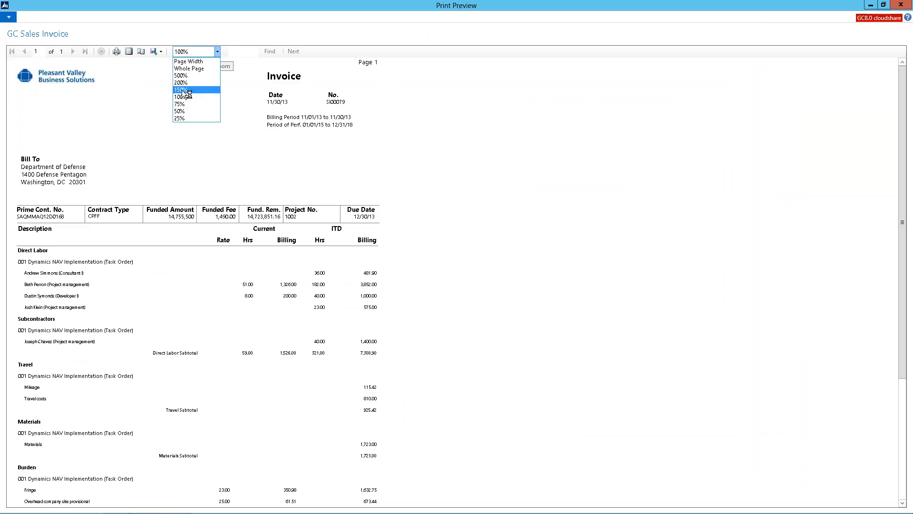
pyautogui.click(182, 90)
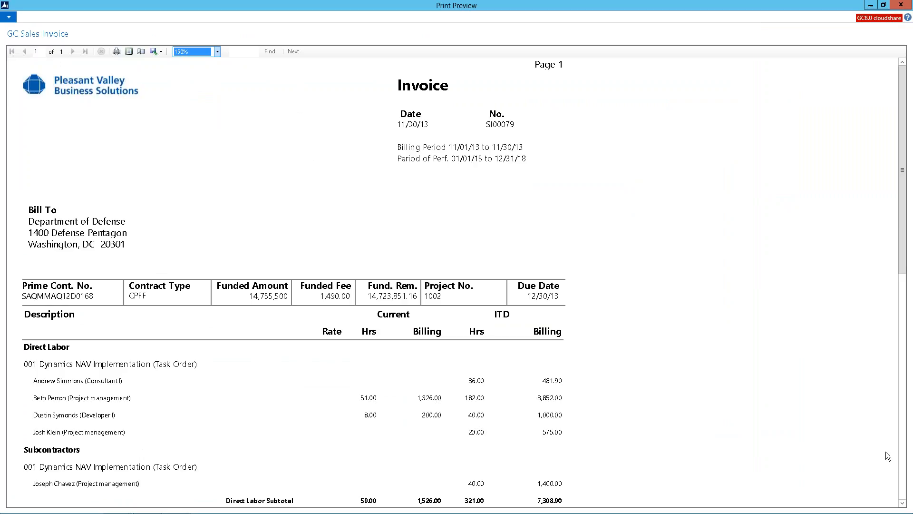
# Examine the previewed invoice's labor, subcontractor, travel, materials, burden and fee sections through to the withholding and invoice total
pyautogui.click(902, 503)
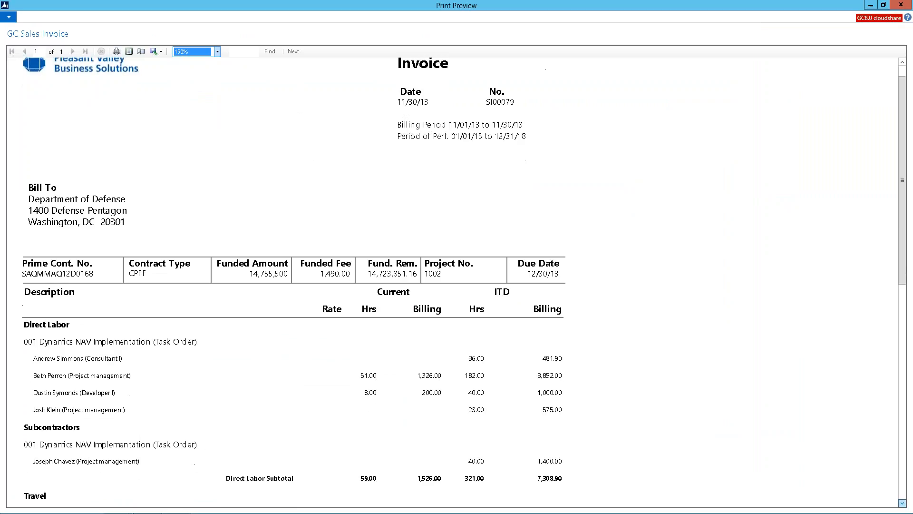
pyautogui.click(903, 502)
pyautogui.click(902, 502)
pyautogui.click(902, 502)
pyautogui.click(903, 502)
pyautogui.click(902, 502)
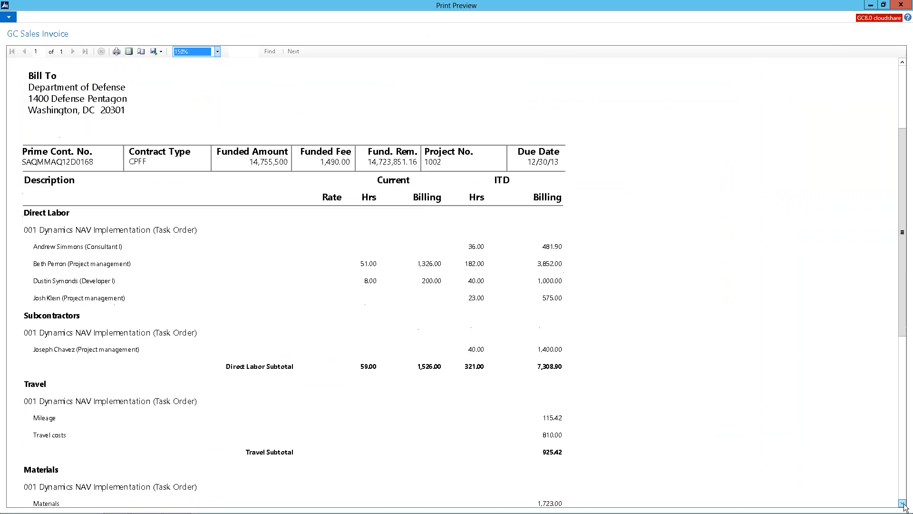
pyautogui.click(903, 502)
pyautogui.click(902, 502)
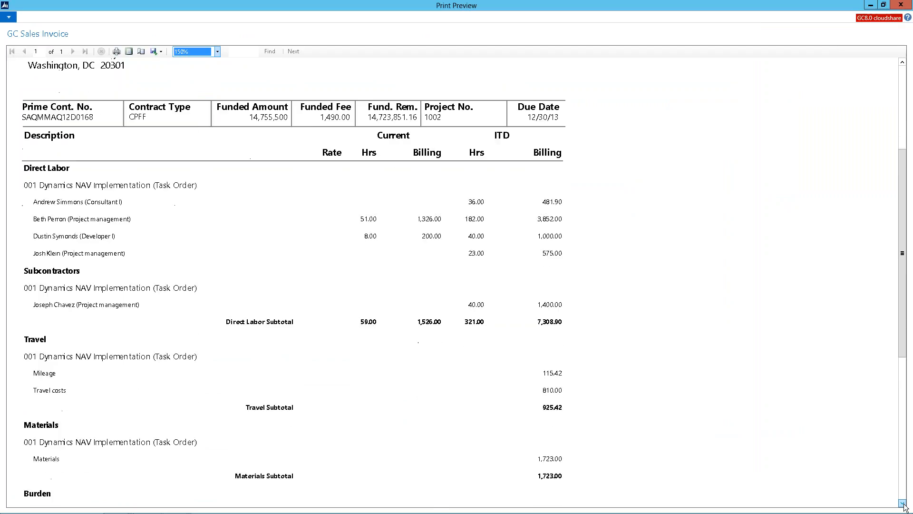
pyautogui.click(902, 502)
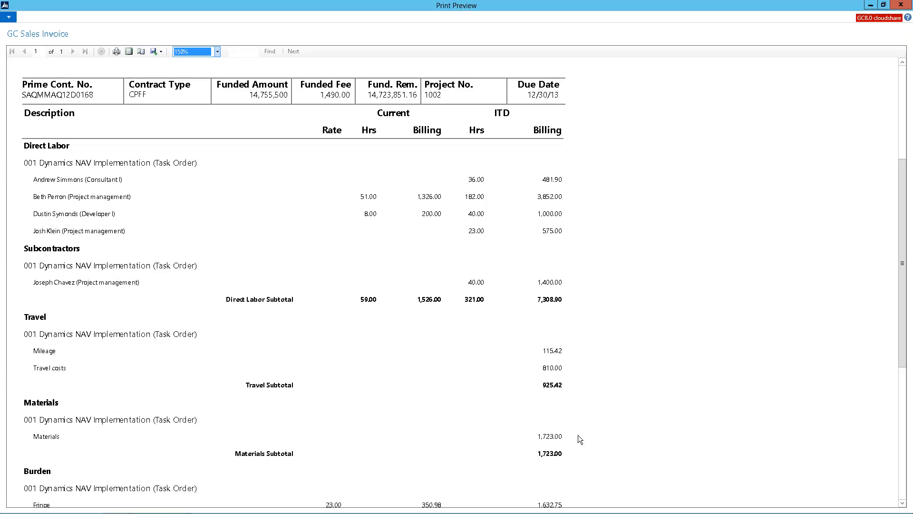
pyautogui.click(904, 476)
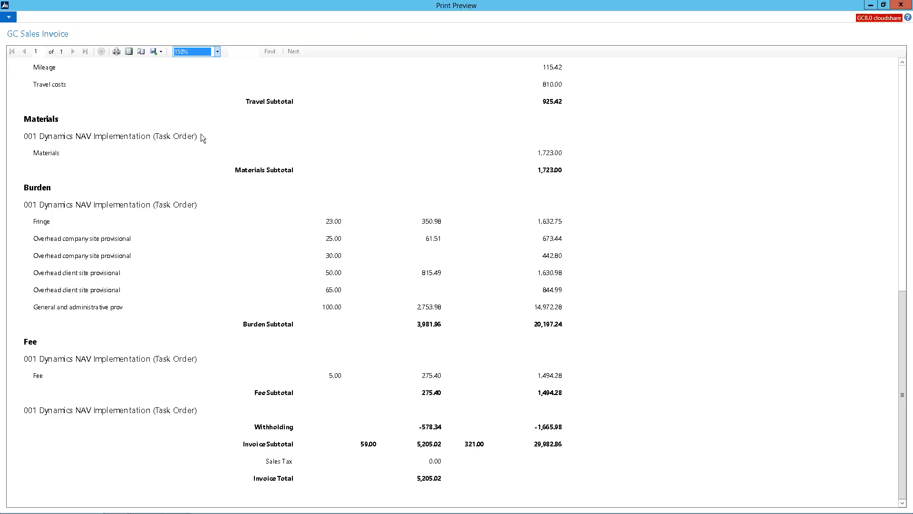
# Check the export options for the previewed invoice and close the preview
pyautogui.click(161, 52)
pyautogui.click(902, 6)
pyautogui.click(902, 5)
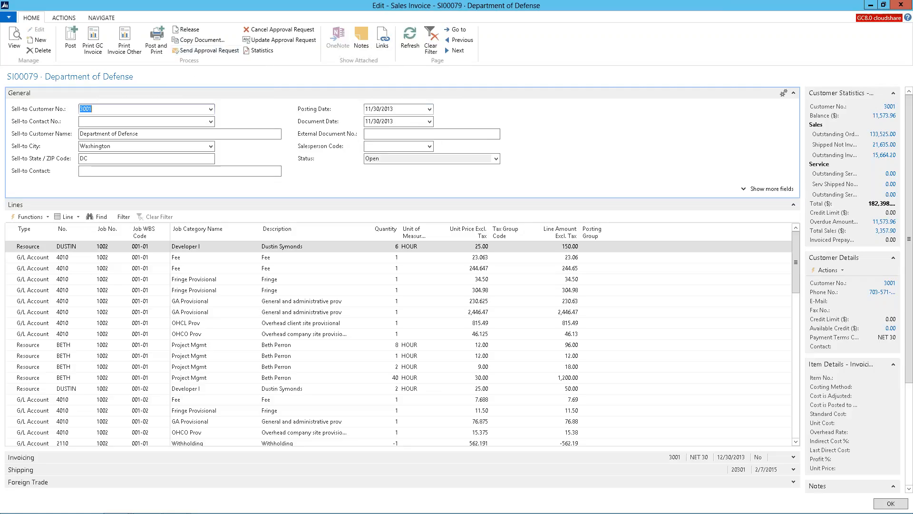
# Review the sales invoice's Status choices, leaving it Open, and return to the Role Center
pyautogui.click(495, 159)
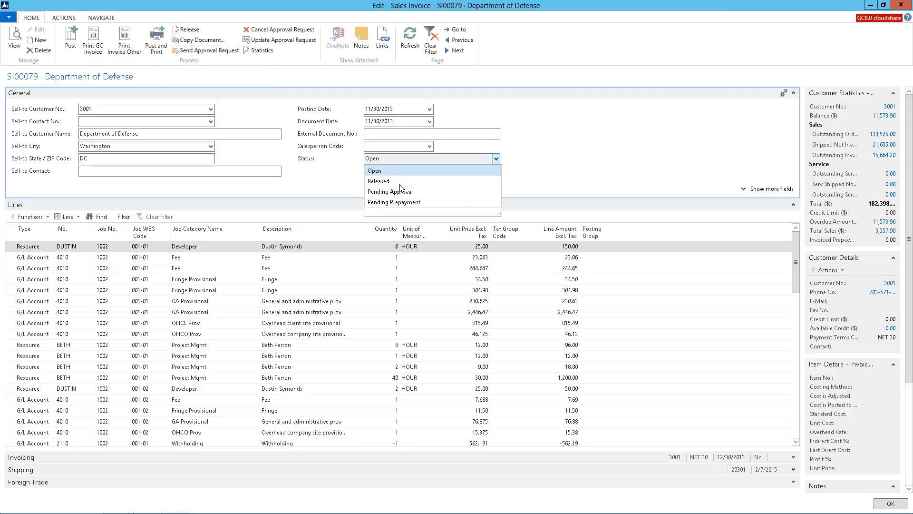
pyautogui.click(305, 133)
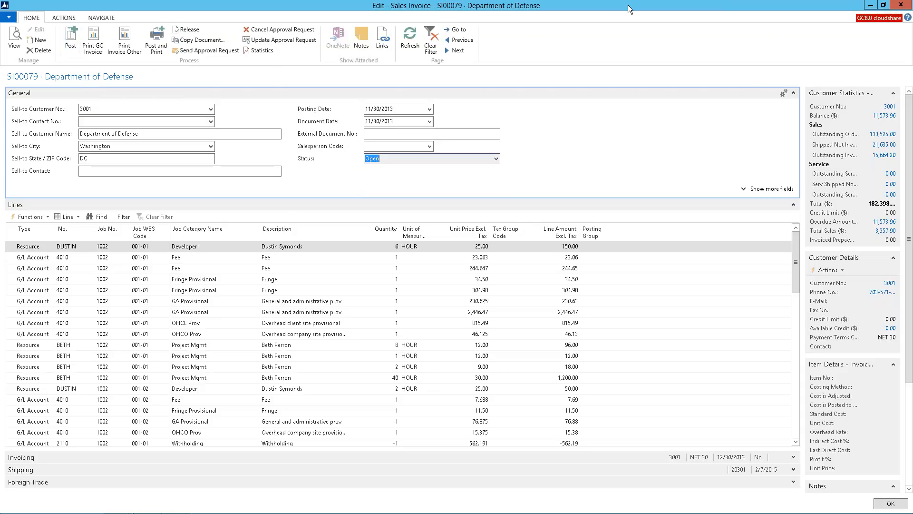
pyautogui.click(901, 5)
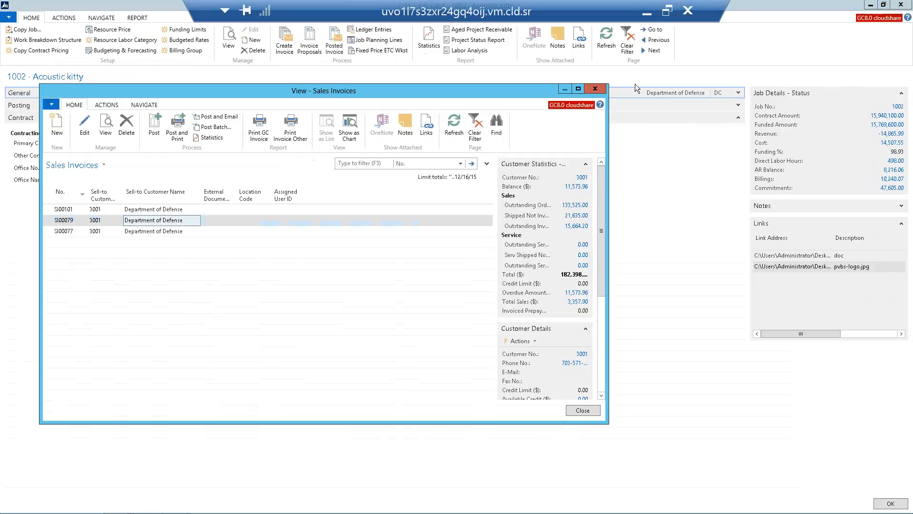
pyautogui.click(594, 92)
pyautogui.press('Escape')
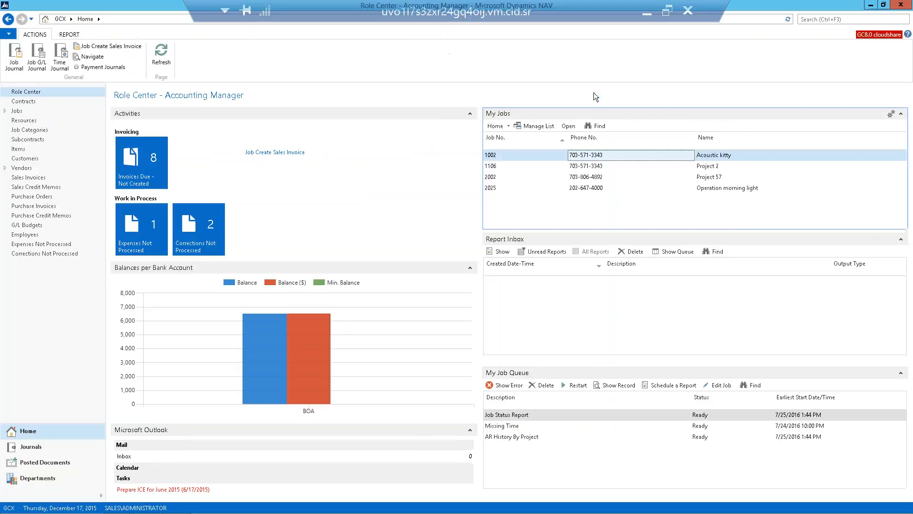
# Open the Acoustic kitty job's posted sales invoices and review the email form for the last listed invoice, cancelling without sending
pyautogui.doubleClick(584, 157)
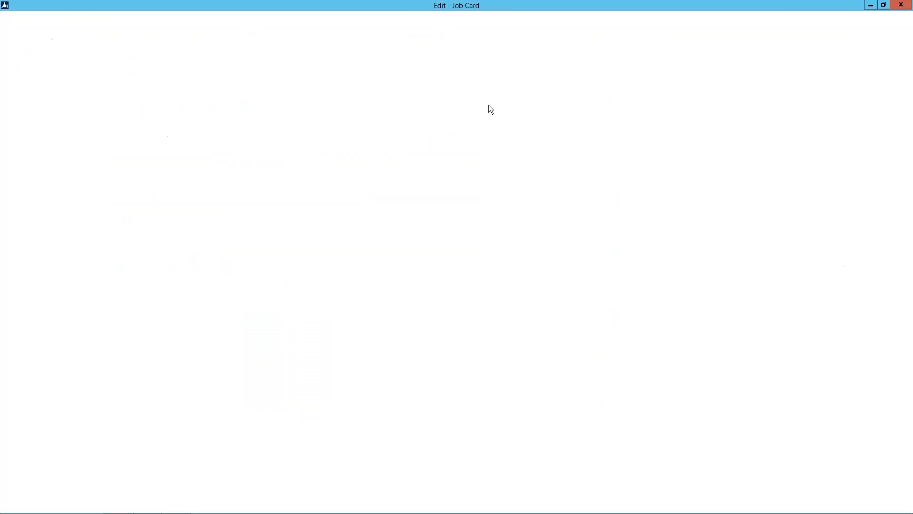
pyautogui.click(336, 44)
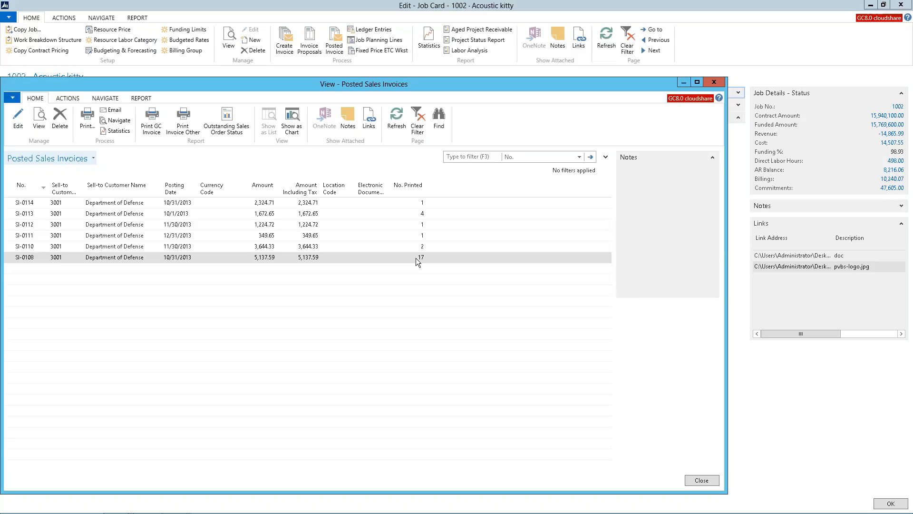
pyautogui.click(111, 110)
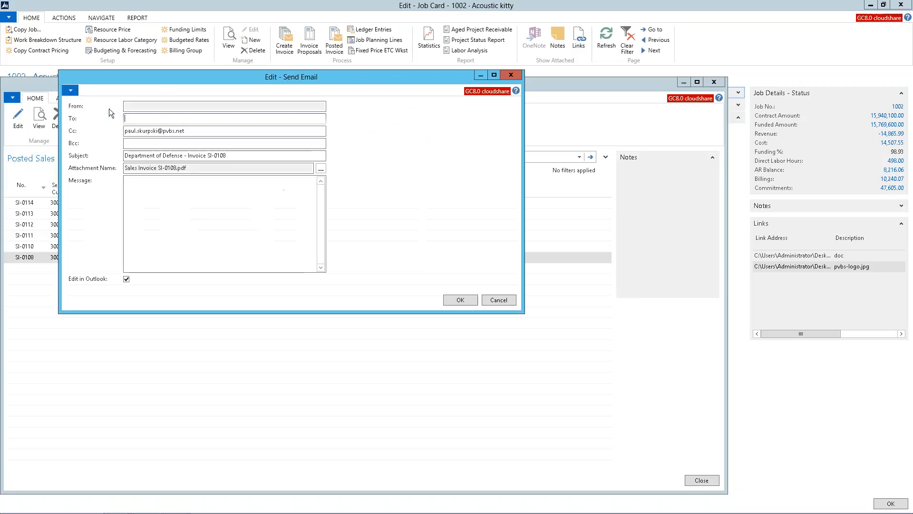
pyautogui.click(495, 299)
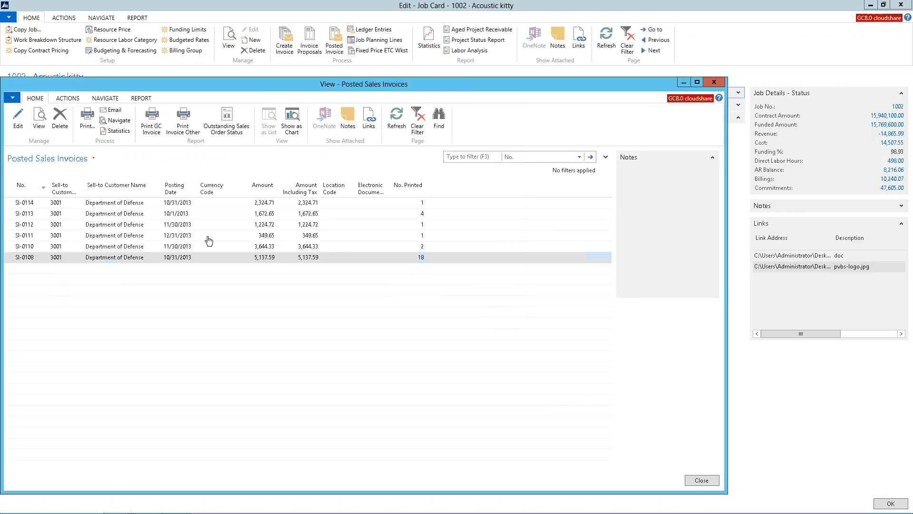
# Open the last listed Department of Defense posted invoice and preview its Standard Form 1034
pyautogui.doubleClick(108, 257)
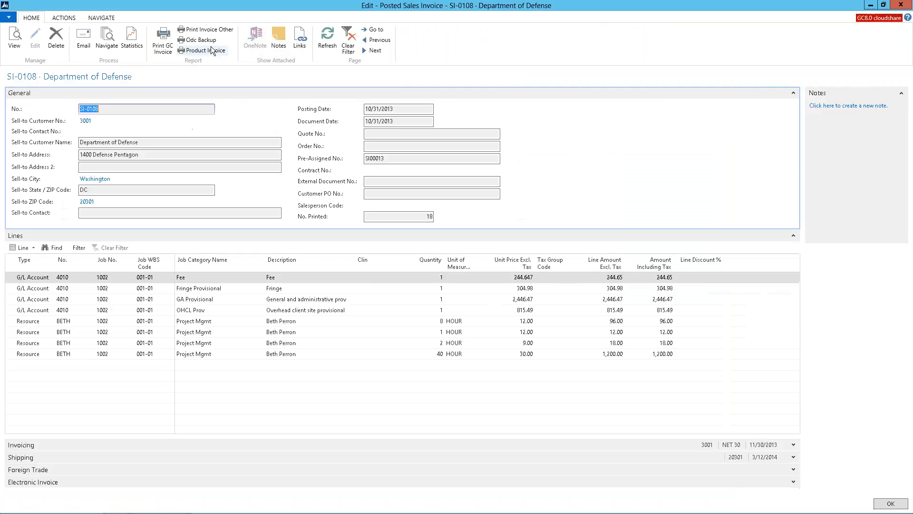
pyautogui.click(64, 18)
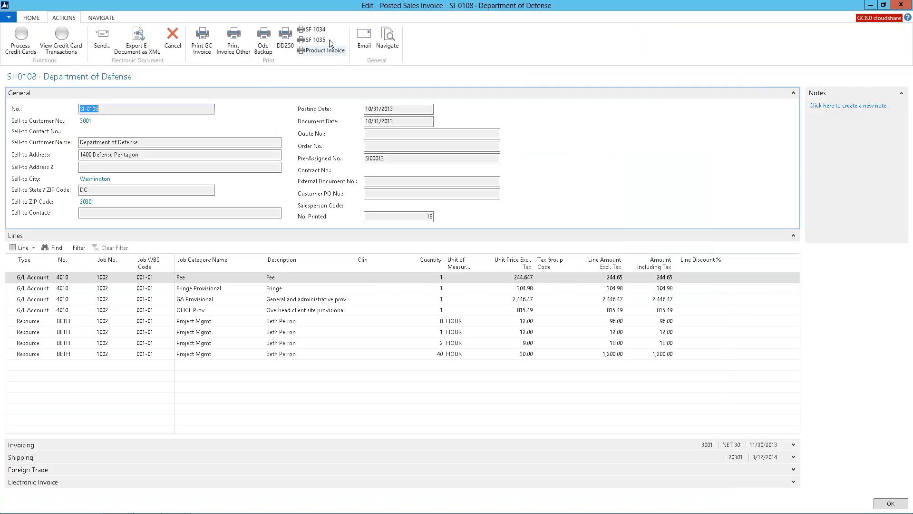
pyautogui.click(314, 29)
pyautogui.click(231, 210)
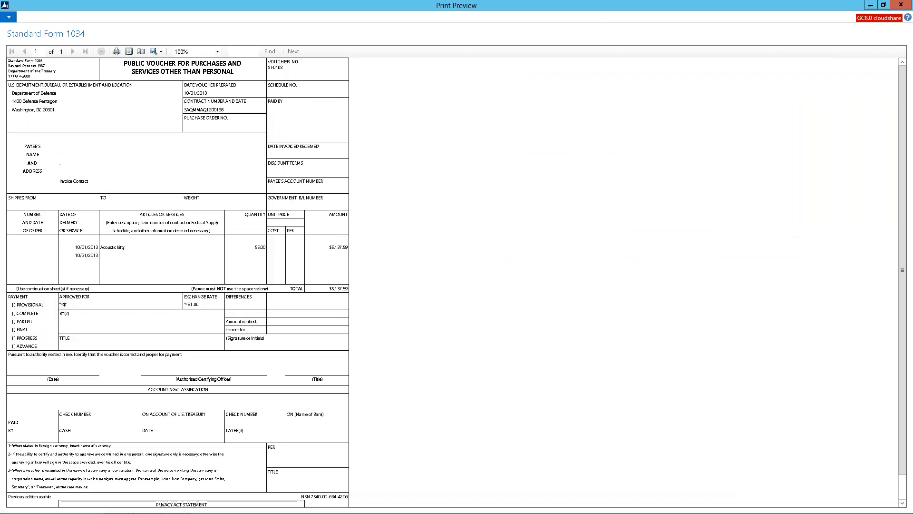
# Close the form preview, the posted invoices and the job card to return to the Role Center
pyautogui.press('Escape')
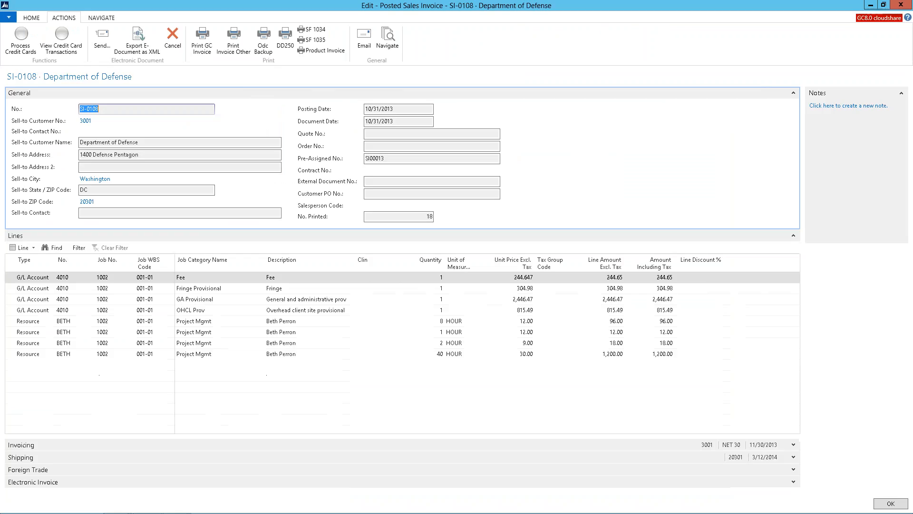
pyautogui.press('Escape')
pyautogui.press('Escape')
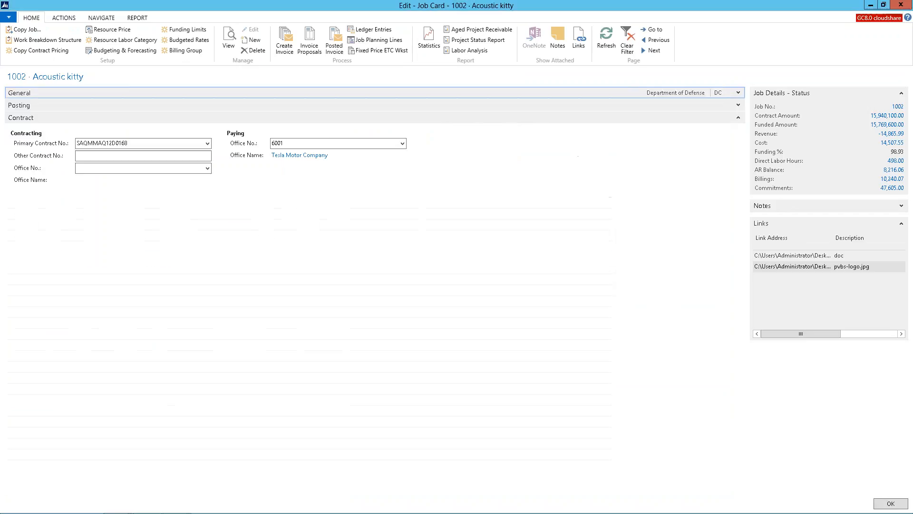
pyautogui.press('Escape')
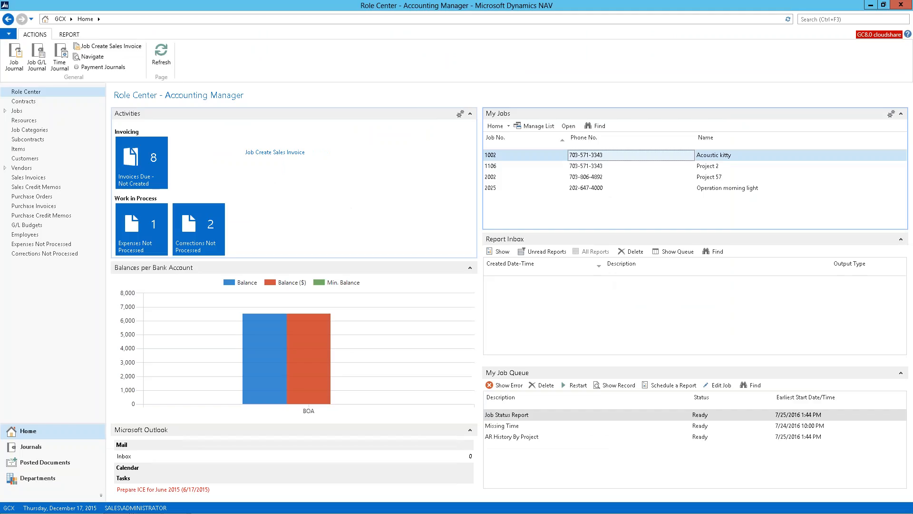